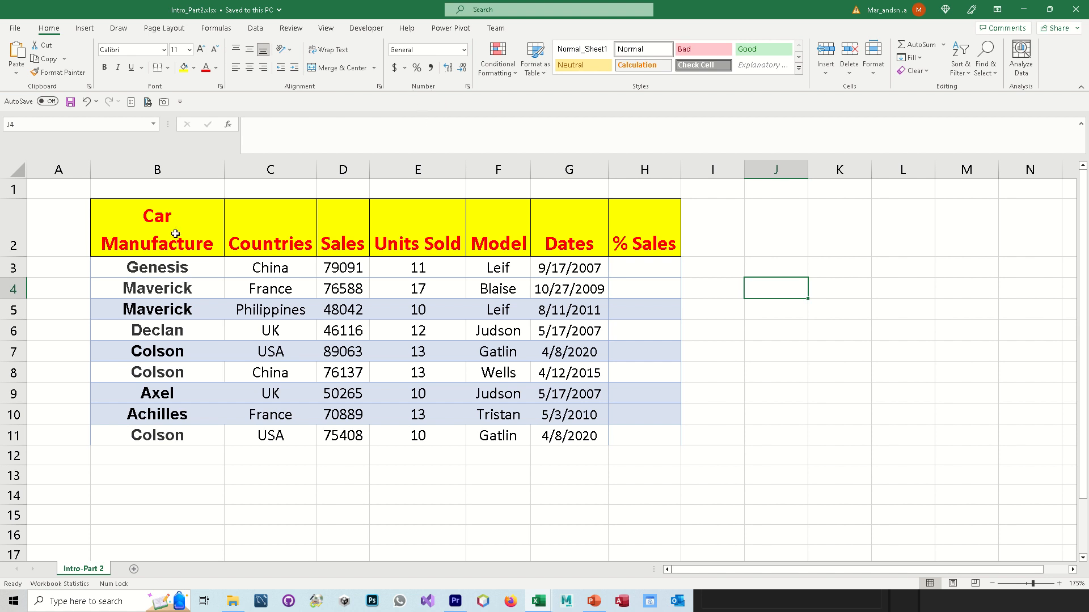
# Examine the table's column headers from Countries to % Sales and review the available accounting and number format options.
pyautogui.click(269, 236)
pyautogui.click(345, 237)
pyautogui.click(416, 237)
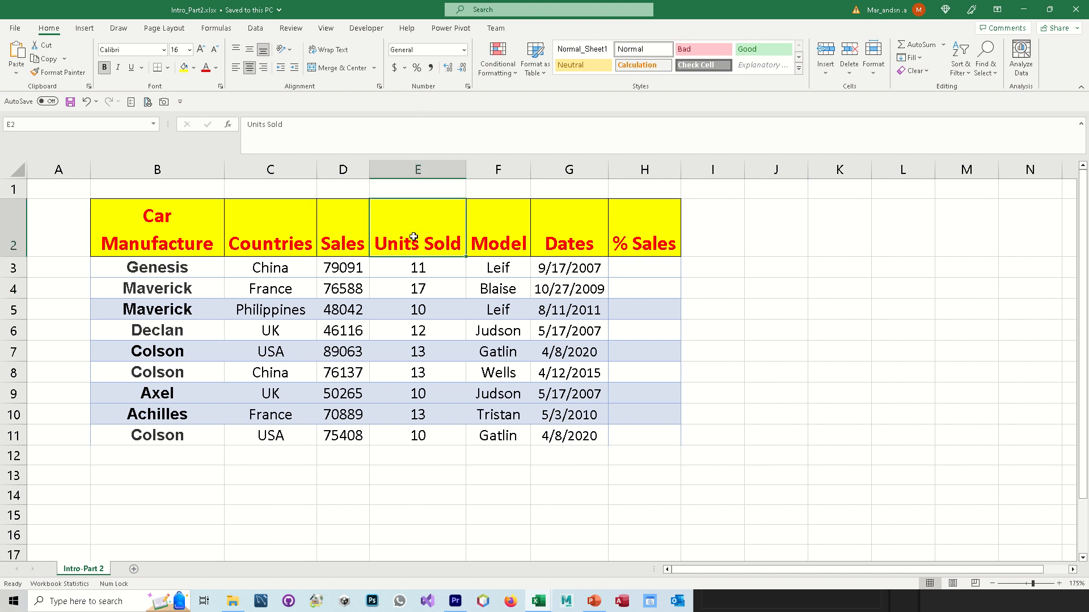
pyautogui.click(479, 243)
pyautogui.click(548, 244)
pyautogui.click(636, 240)
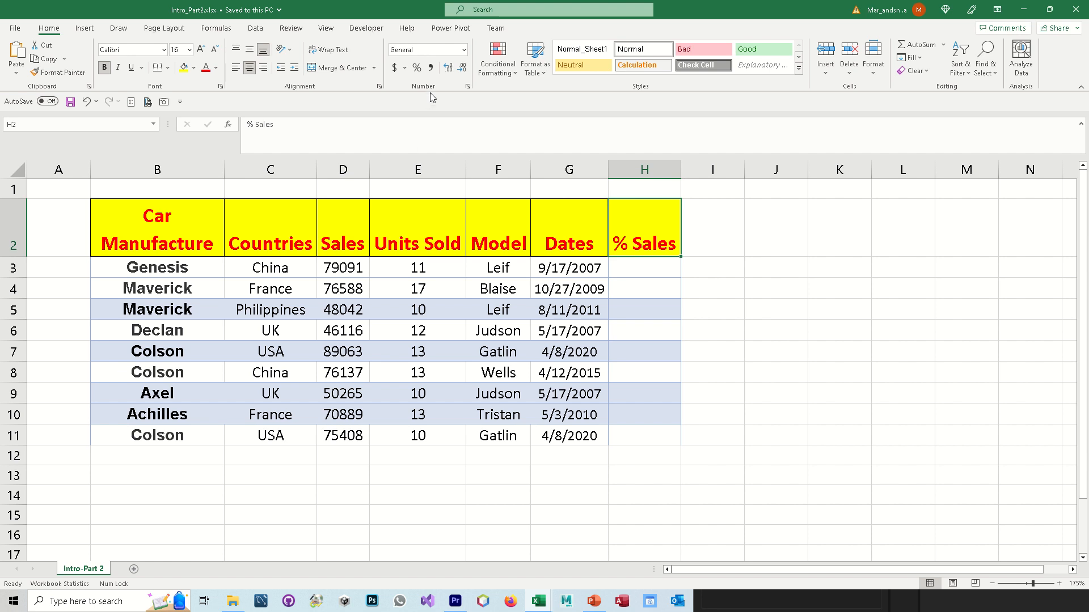
pyautogui.click(404, 68)
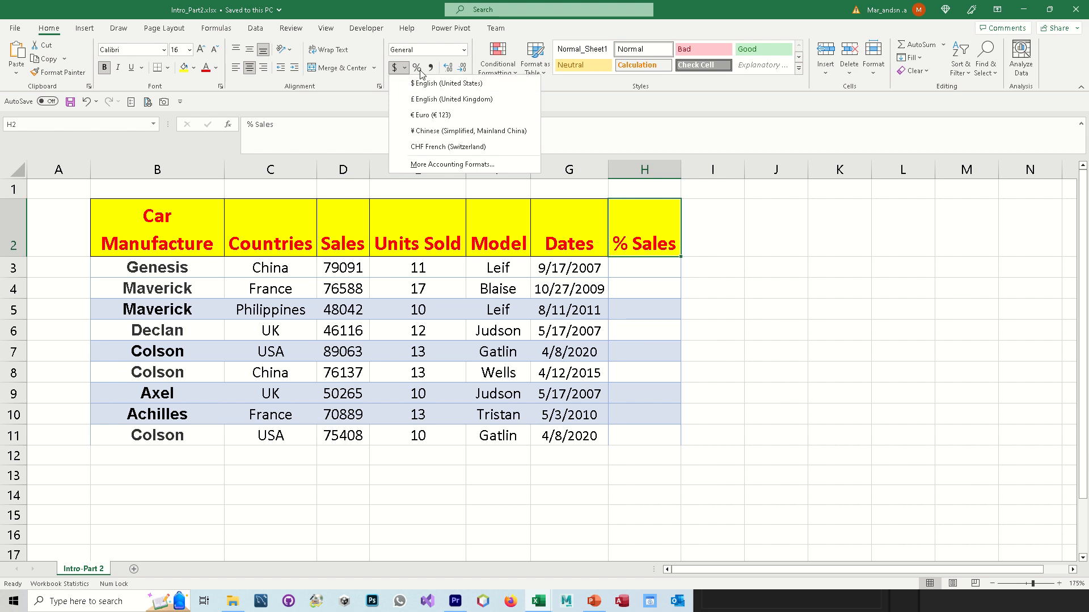
pyautogui.click(645, 124)
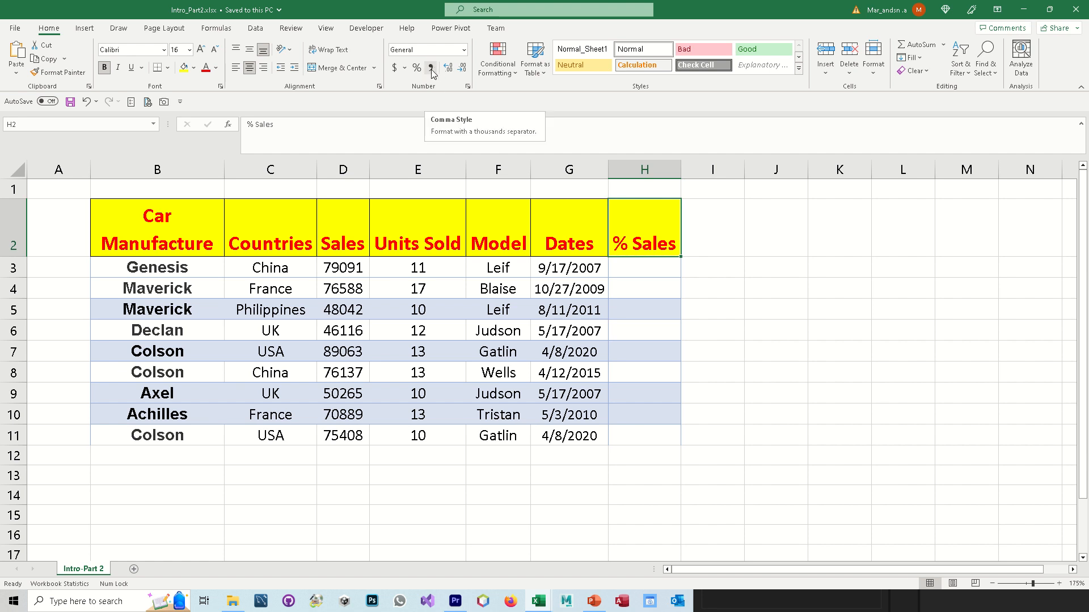
pyautogui.click(464, 50)
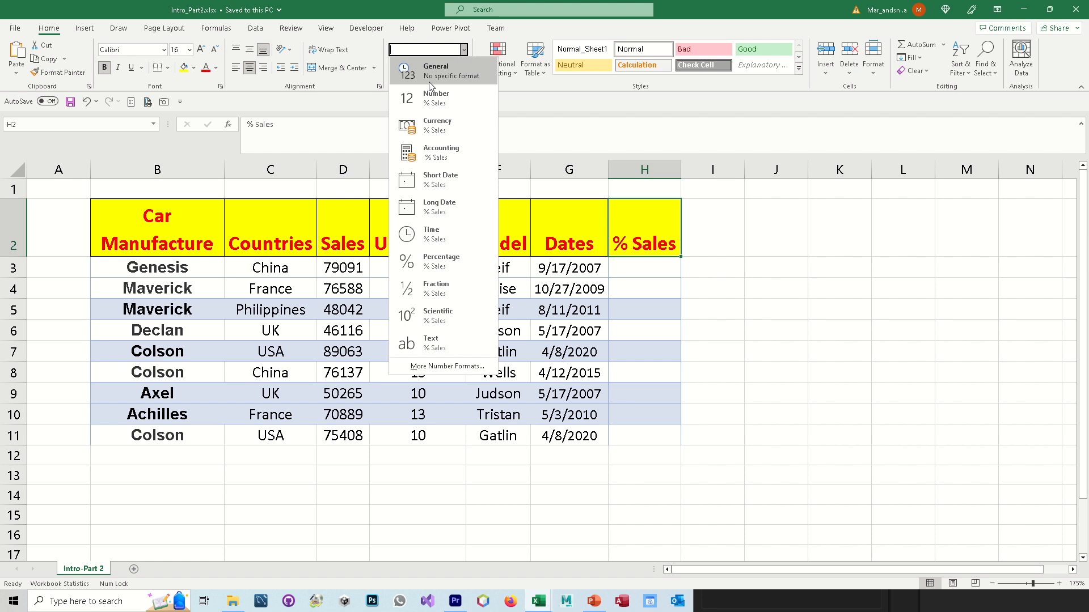
pyautogui.click(525, 103)
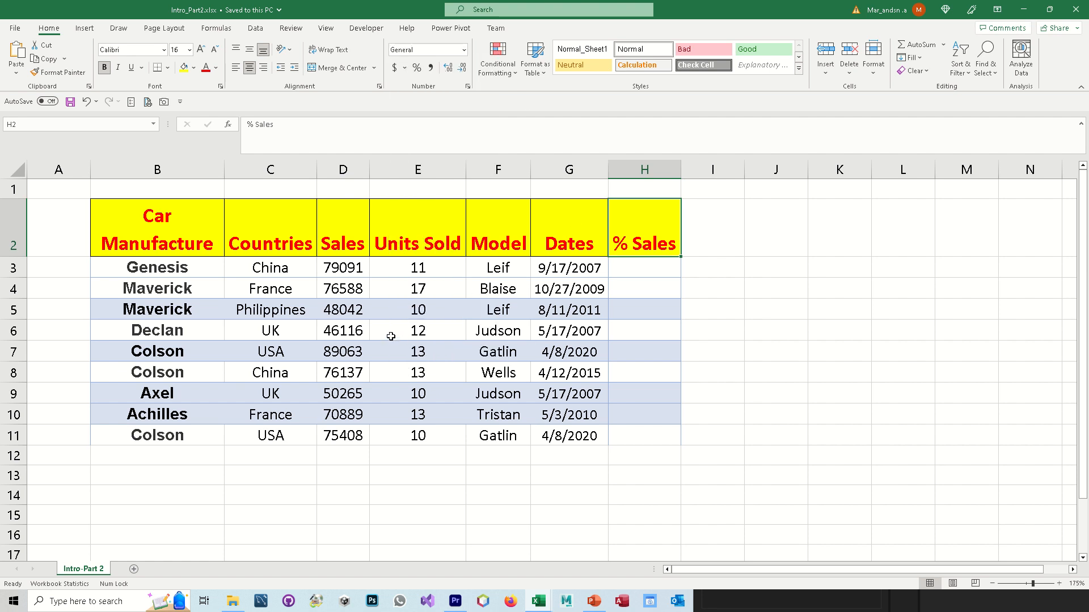
# Widen the Sales column slightly to make room for longer values.
pyautogui.click(345, 272)
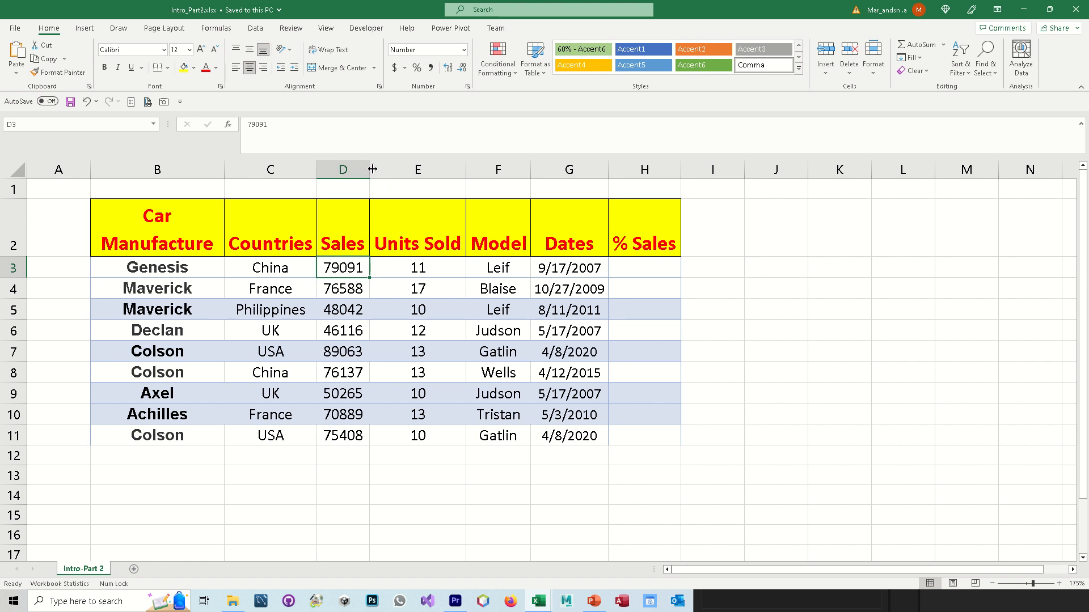
pyautogui.moveTo(371, 168); pyautogui.dragTo(398, 168)
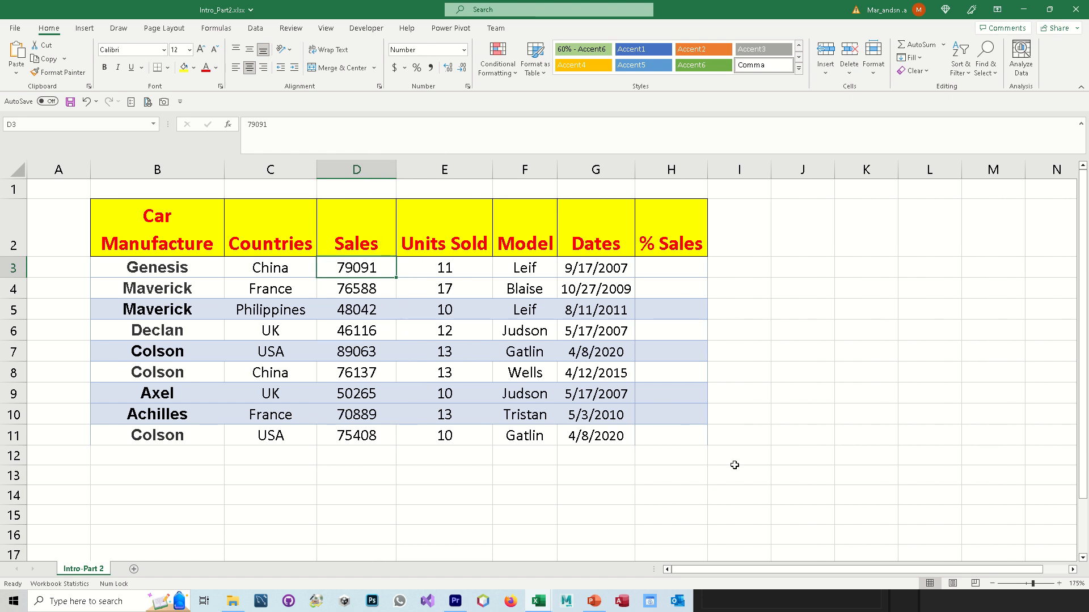
pyautogui.click(763, 450)
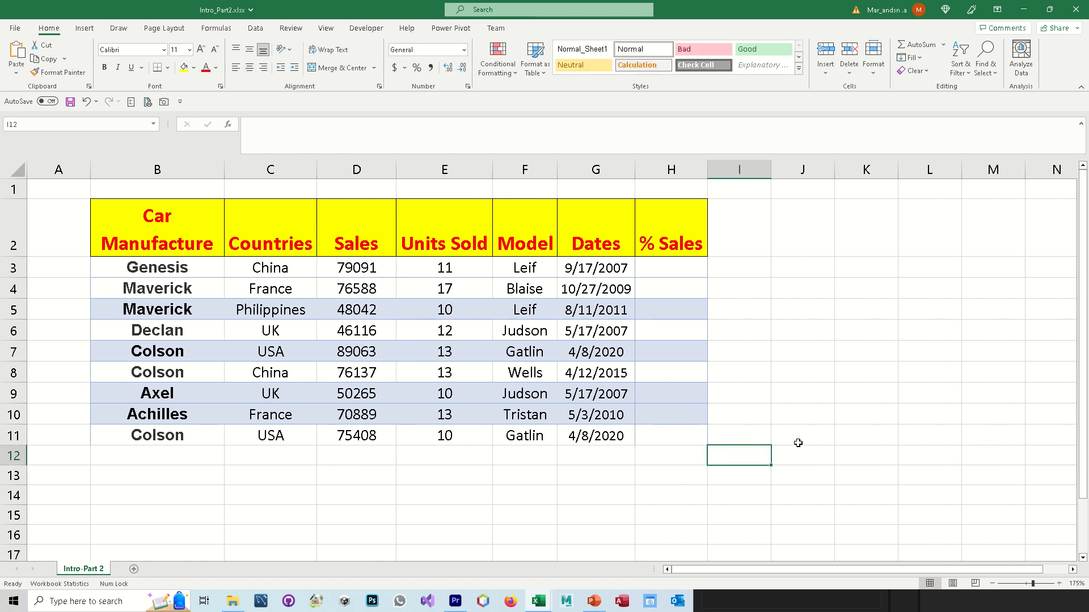
# Check which number formats the values in the Sales, Dates and Model columns use.
pyautogui.keyDown('ctrl'); pyautogui.scroll(1, 798, 443); pyautogui.keyUp('ctrl')
pyautogui.keyDown('ctrl'); pyautogui.scroll(2, 798, 442); pyautogui.keyUp('ctrl')
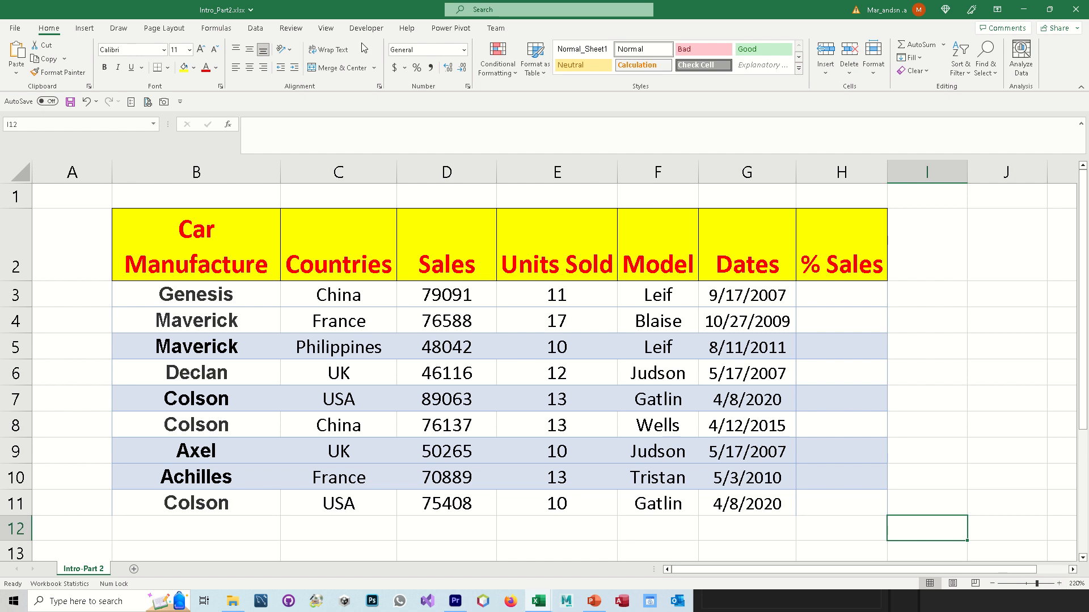
pyautogui.click(327, 29)
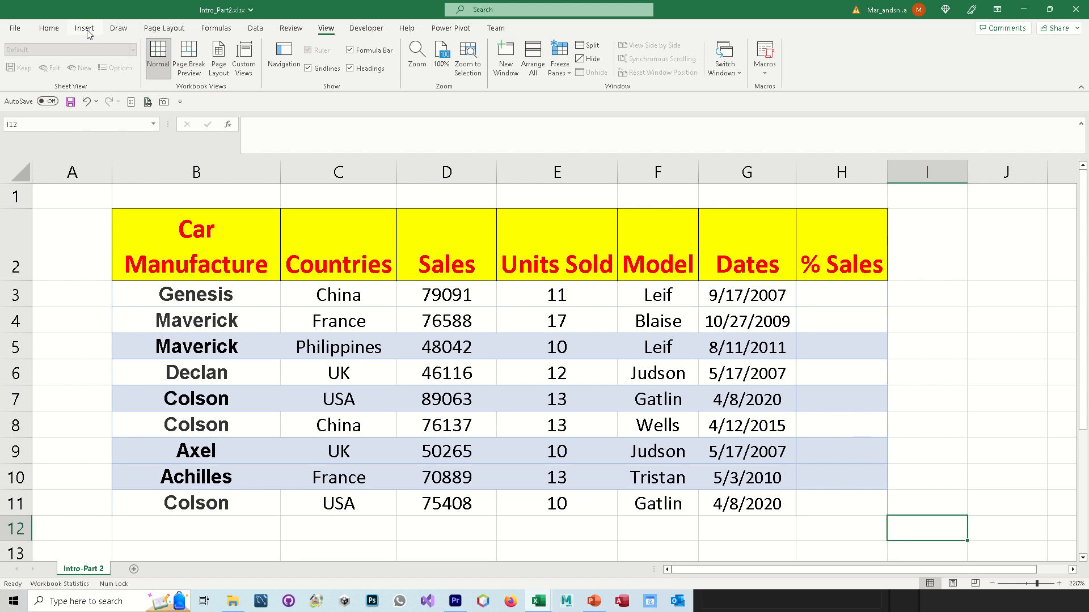
pyautogui.click(56, 31)
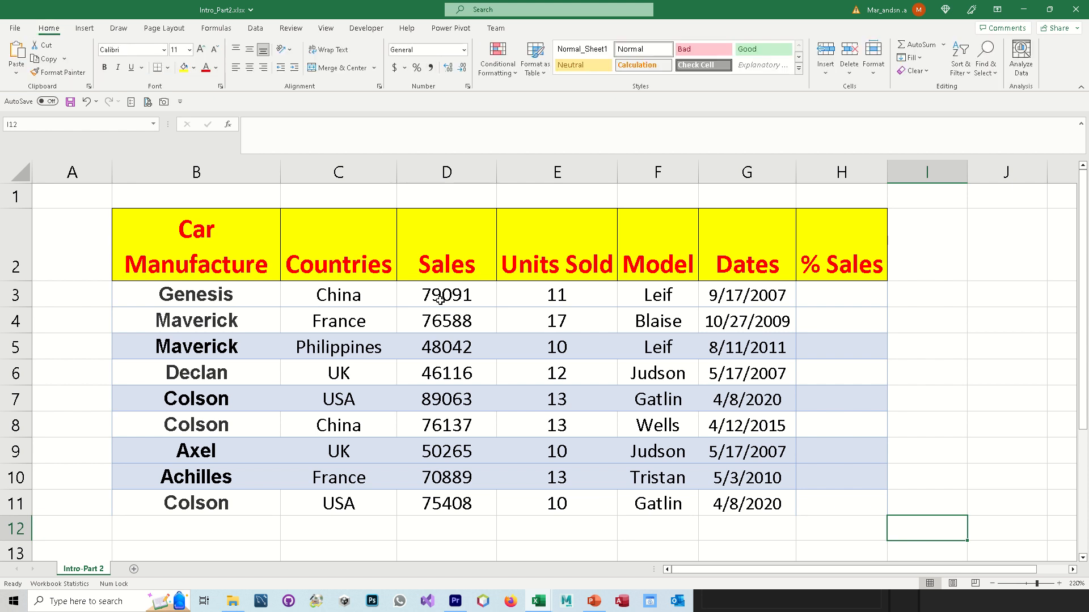
pyautogui.moveTo(440, 299); pyautogui.dragTo(457, 504)
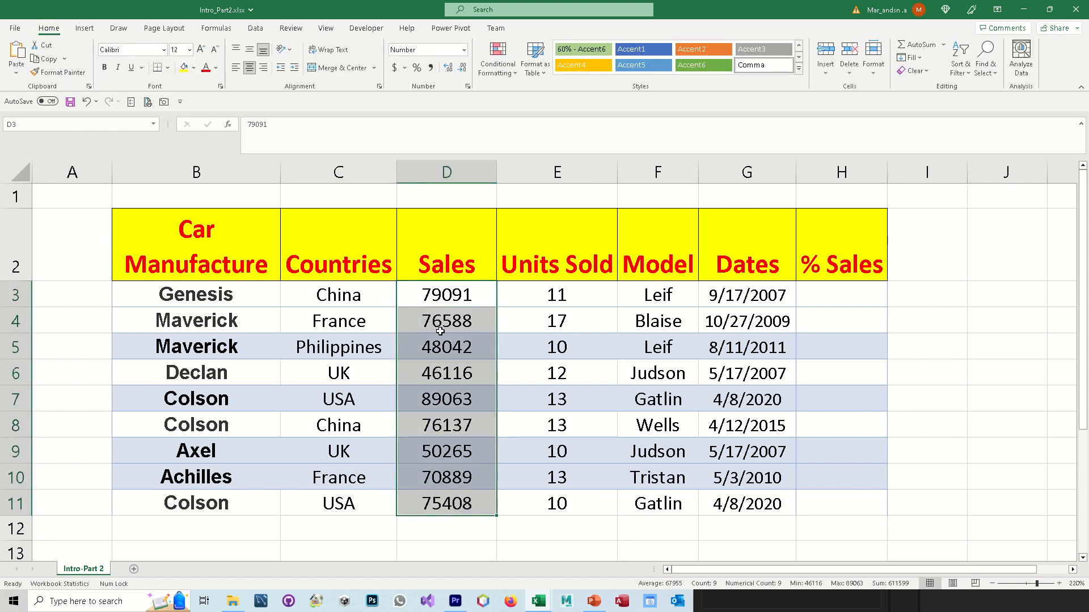
pyautogui.click(443, 299)
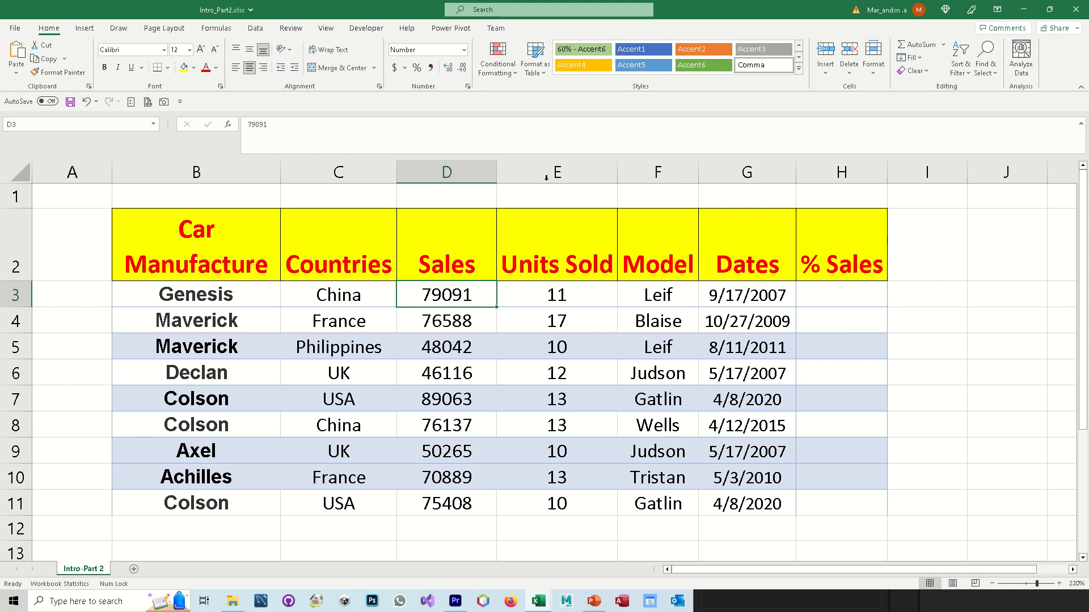
pyautogui.click(744, 295)
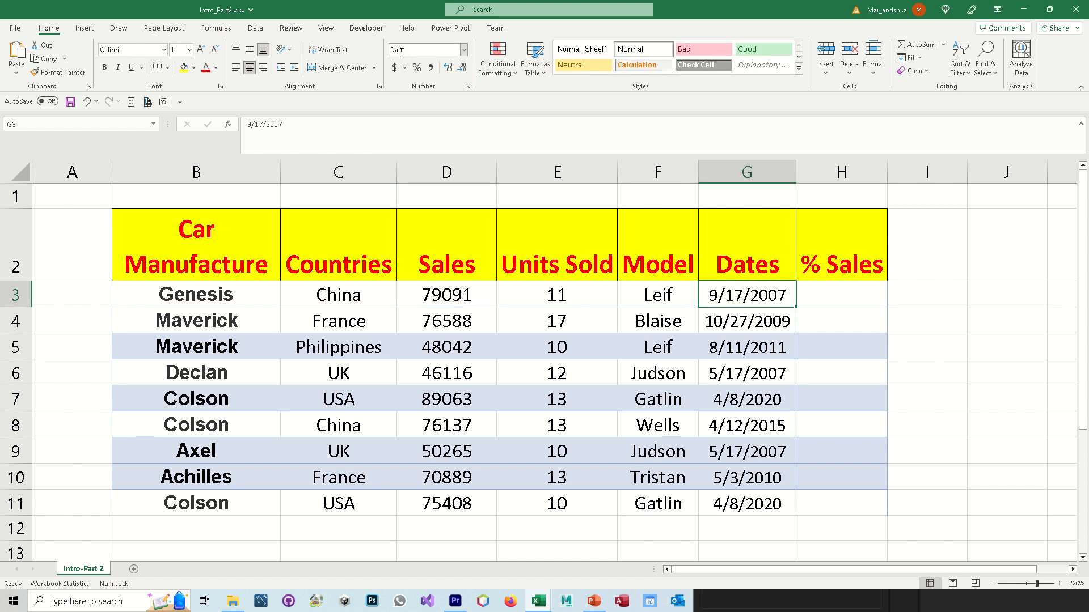
pyautogui.press('Left')
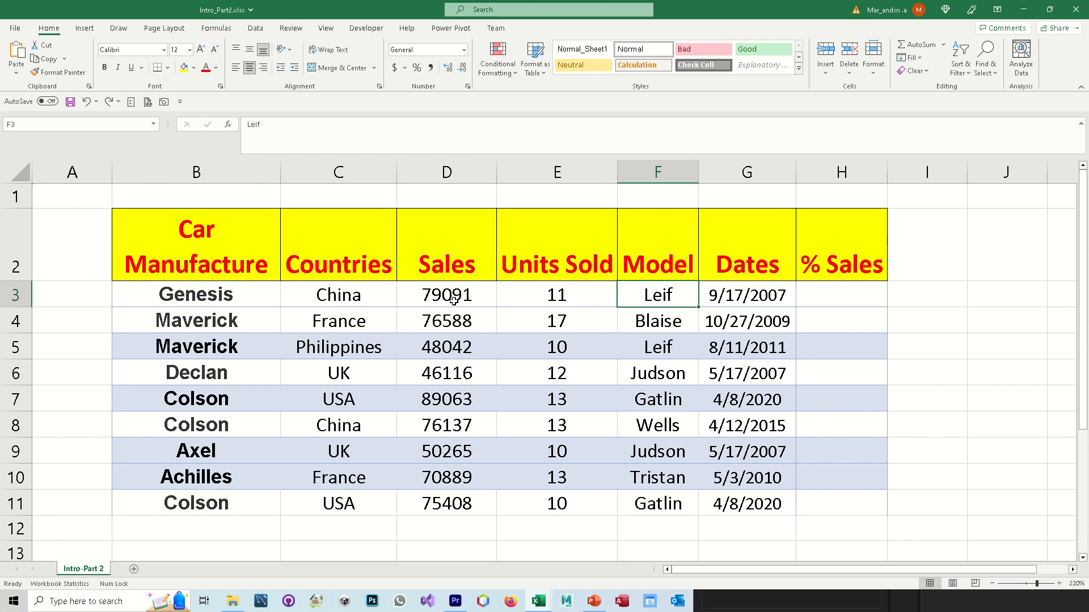
# Format the Sales value in D3 as Currency and widen column D to give it more room.
pyautogui.click(453, 300)
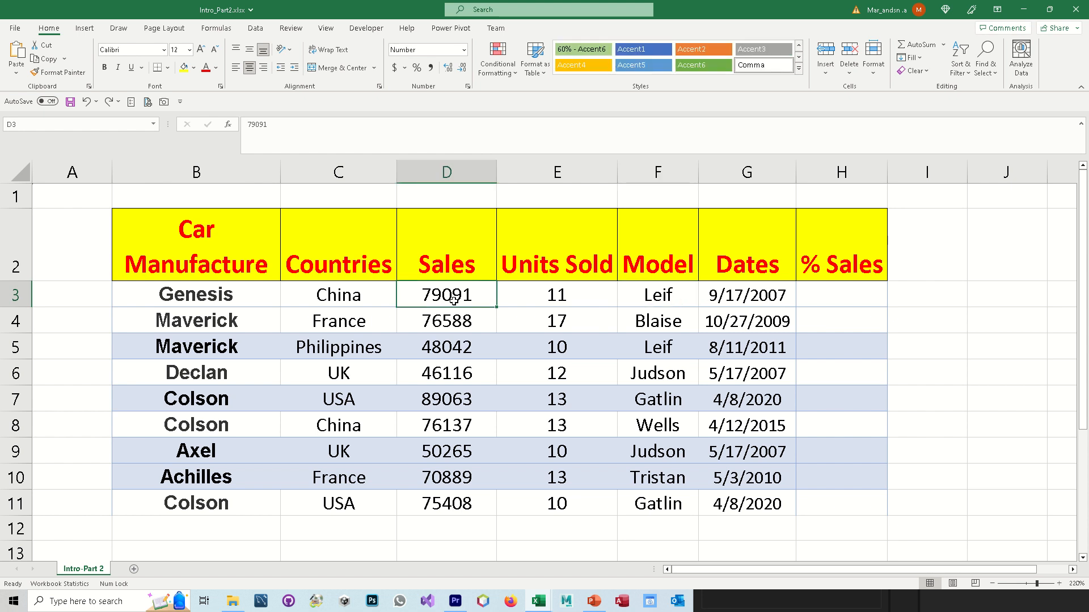
pyautogui.click(464, 51)
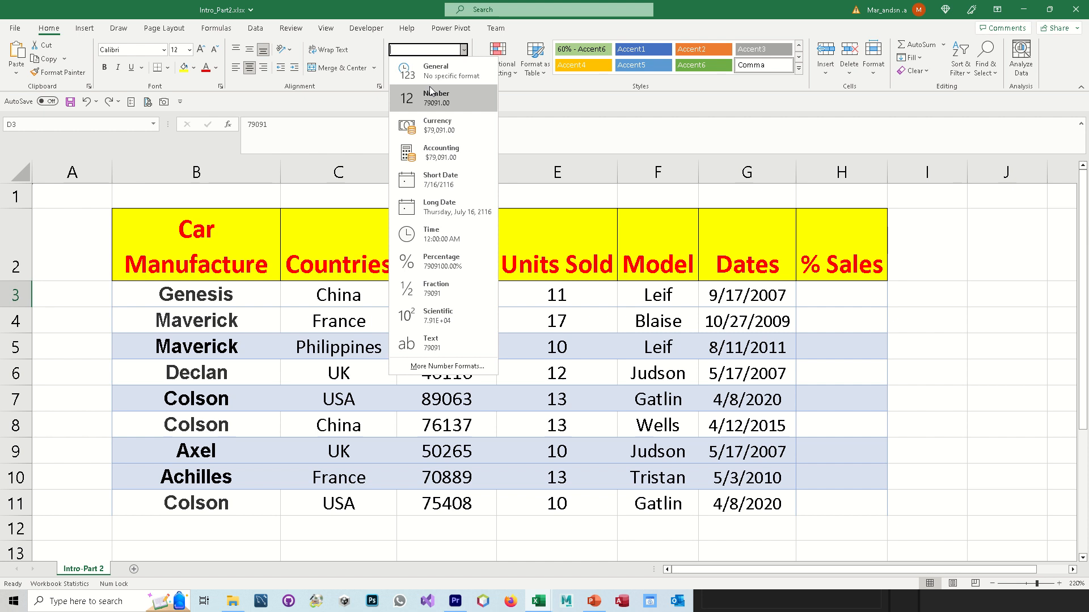
pyautogui.click(446, 132)
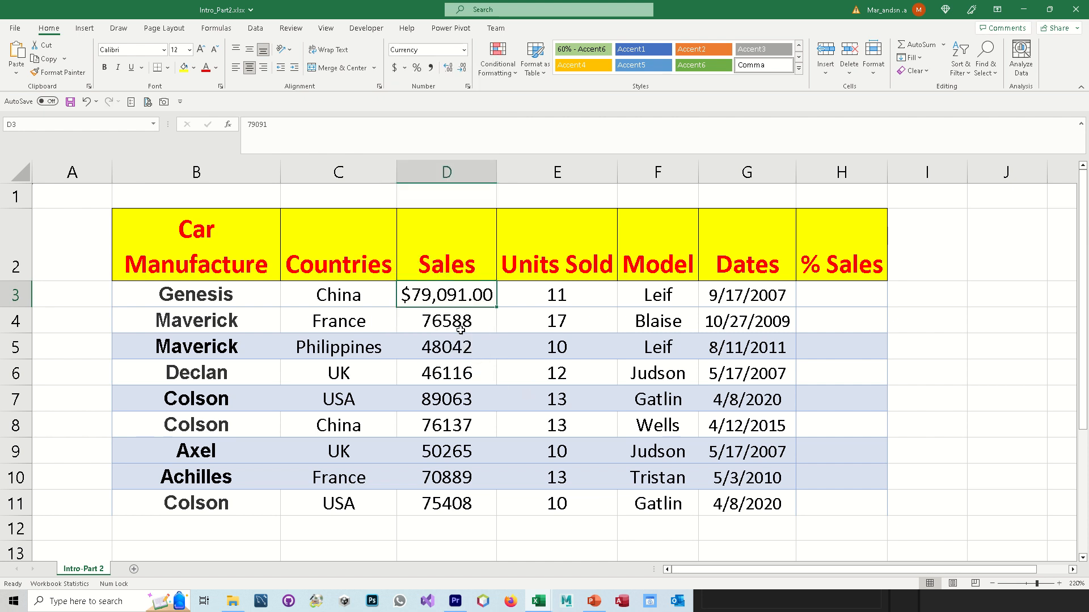
pyautogui.moveTo(496, 173); pyautogui.dragTo(536, 173)
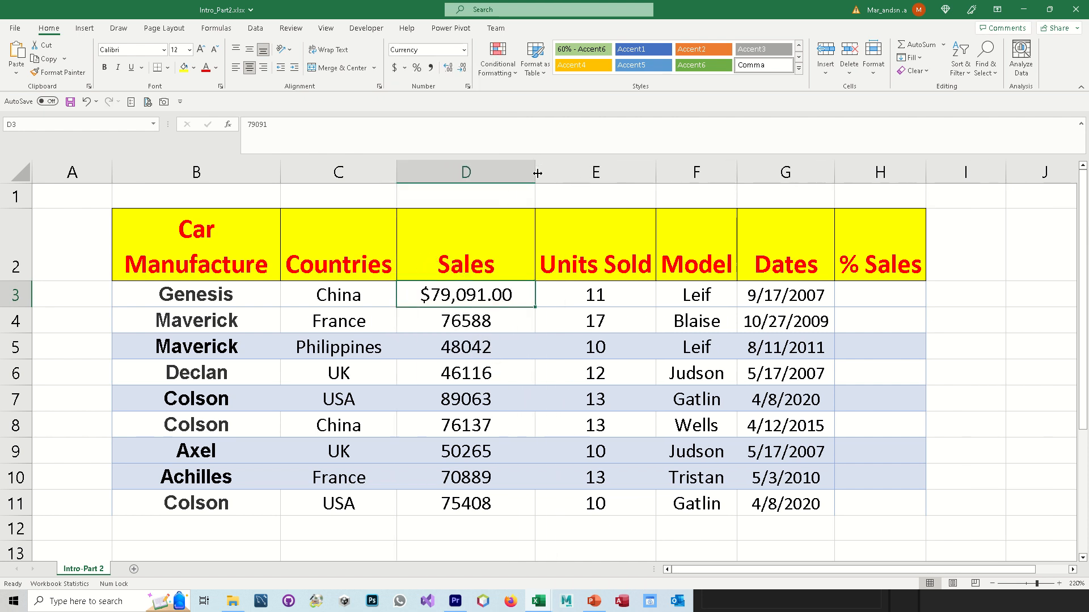
# Apply the Currency format to the Sales value in D4.
pyautogui.click(464, 323)
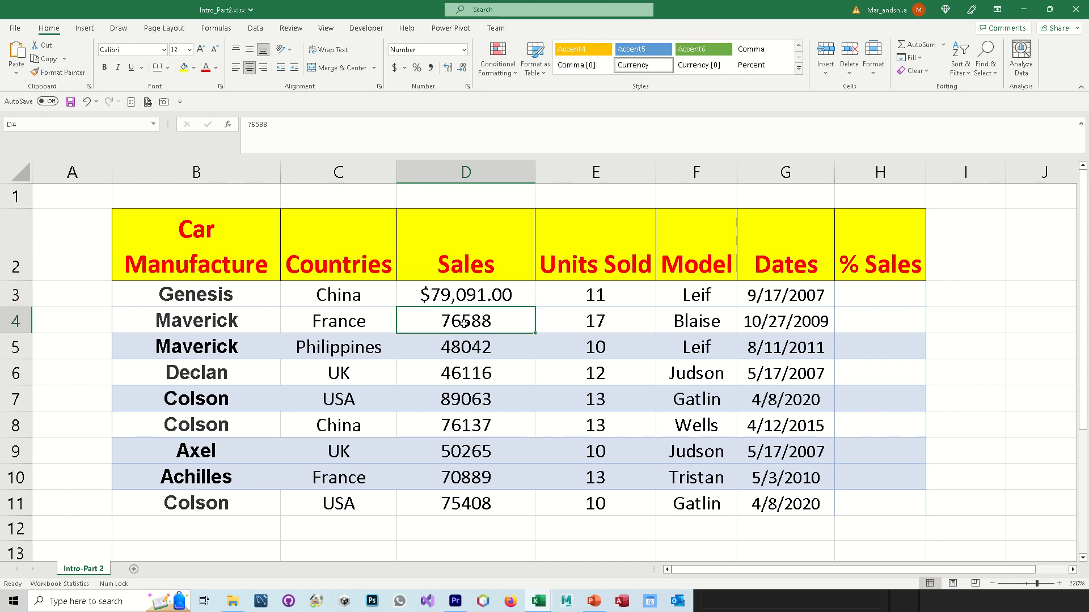
pyautogui.click(464, 51)
pyautogui.click(448, 120)
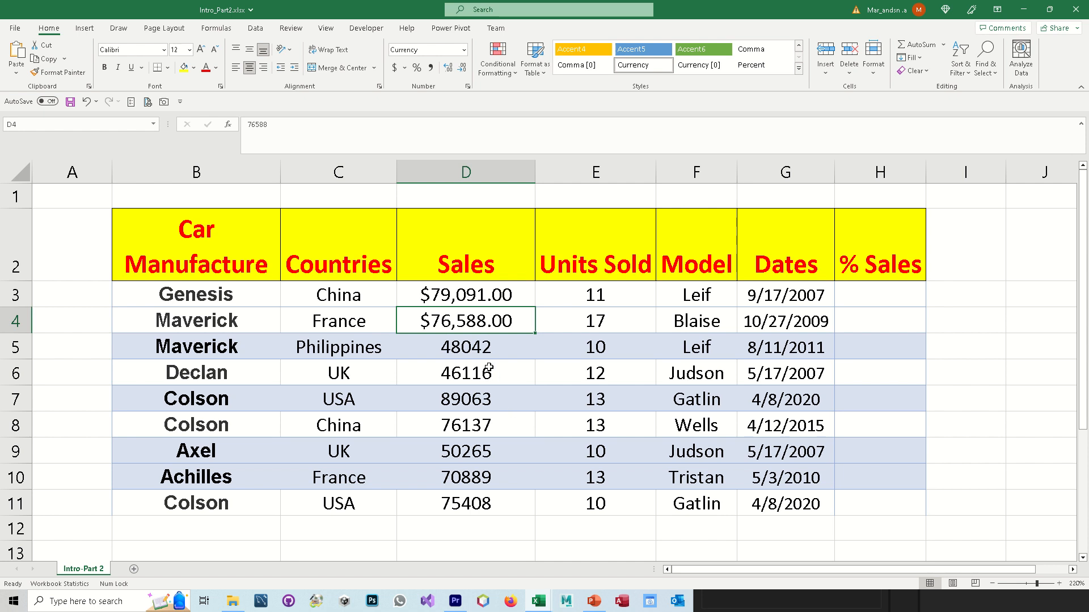
# Apply the Accounting format to the Sales values in D5, D6 and D7, one cell at a time.
pyautogui.click(487, 350)
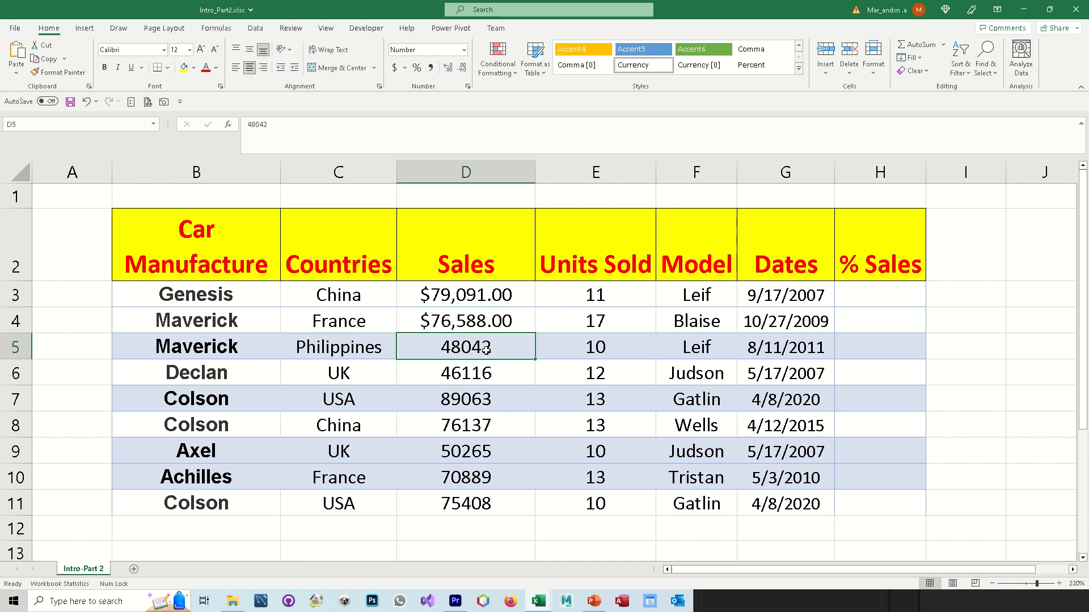
pyautogui.click(464, 51)
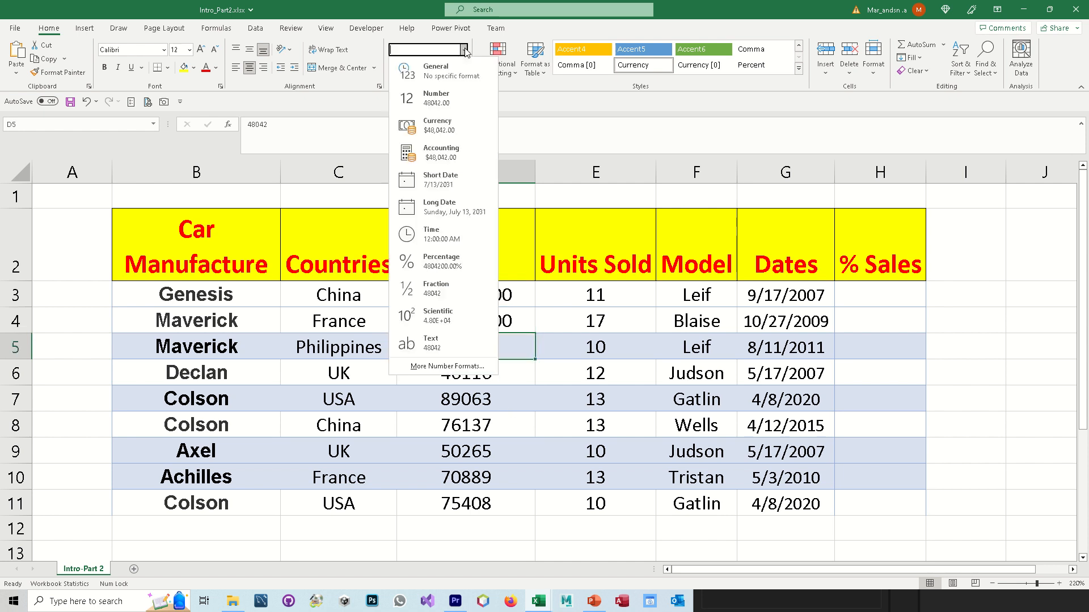
pyautogui.click(461, 145)
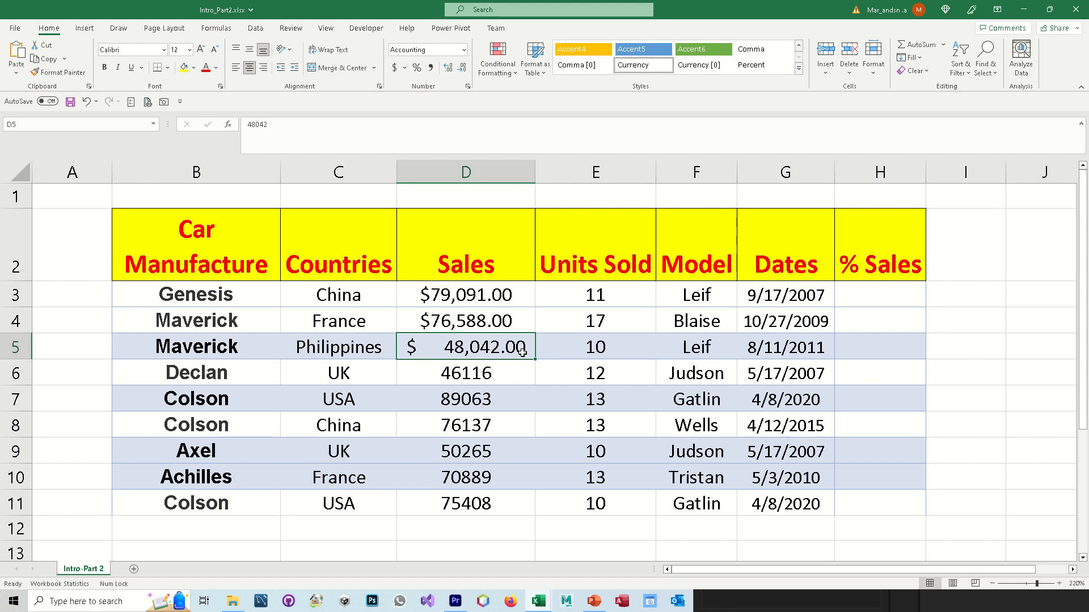
pyautogui.click(485, 377)
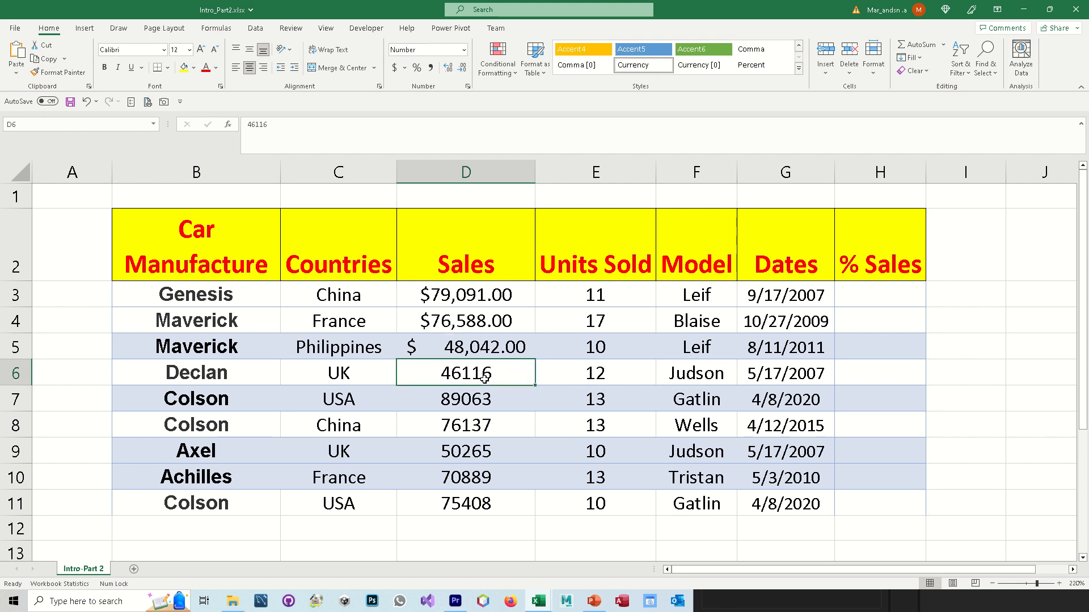
pyautogui.click(464, 51)
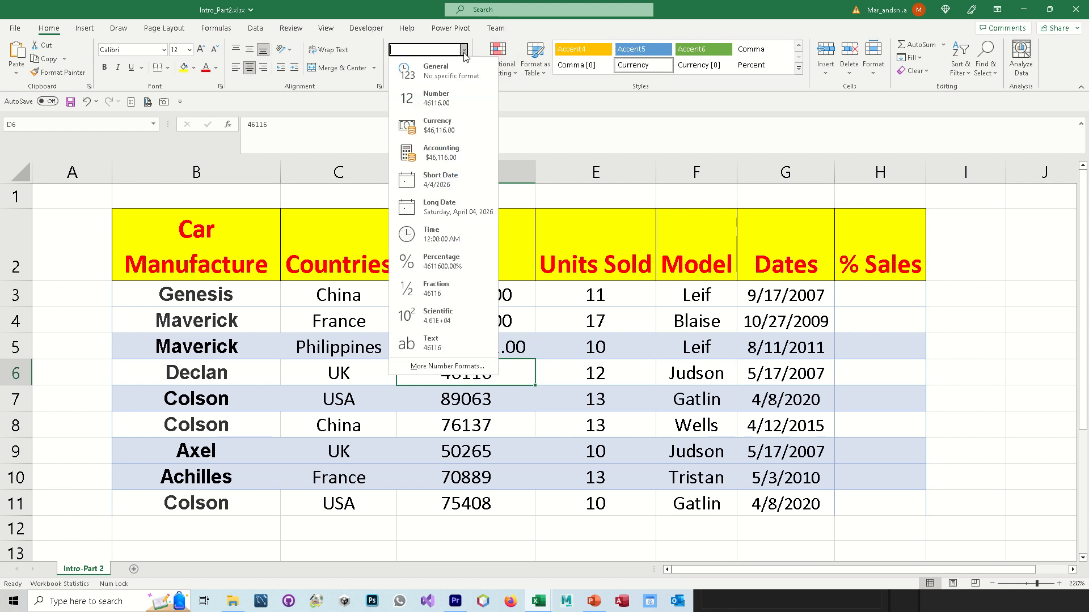
pyautogui.click(453, 156)
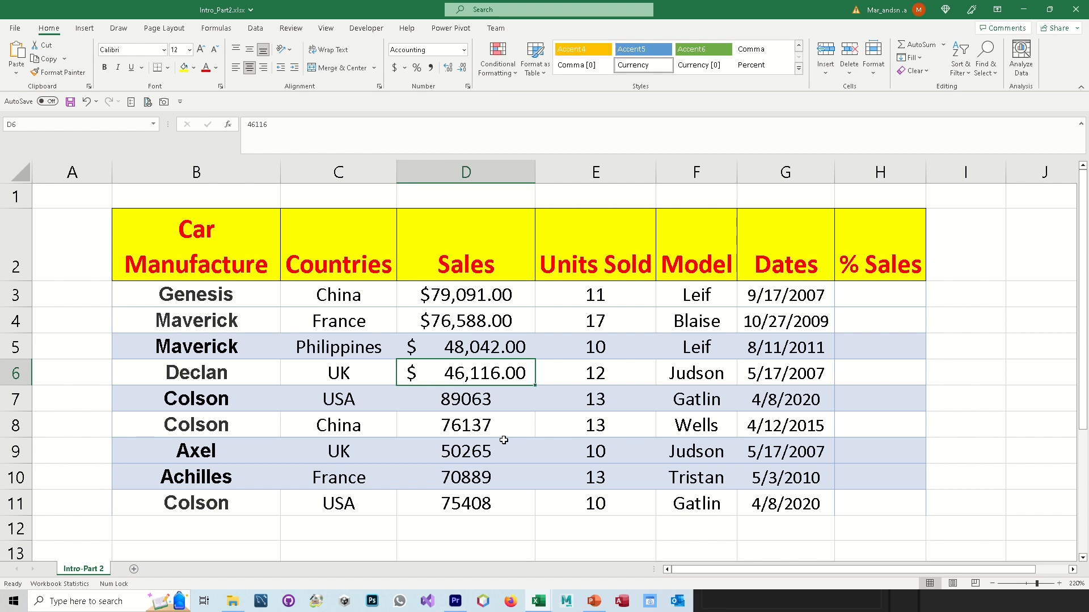
pyautogui.click(494, 401)
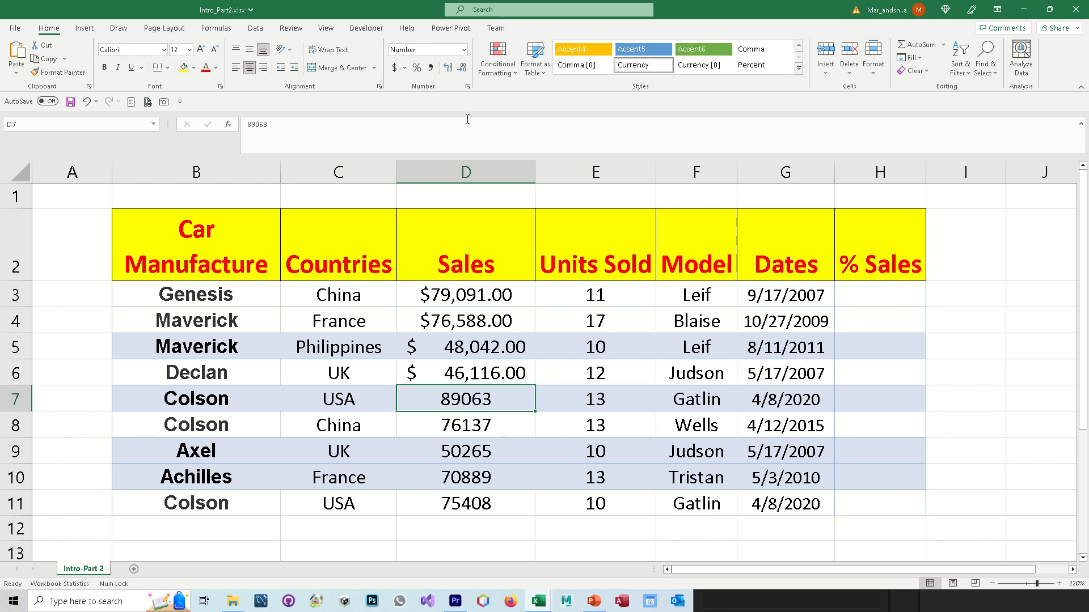
pyautogui.click(398, 72)
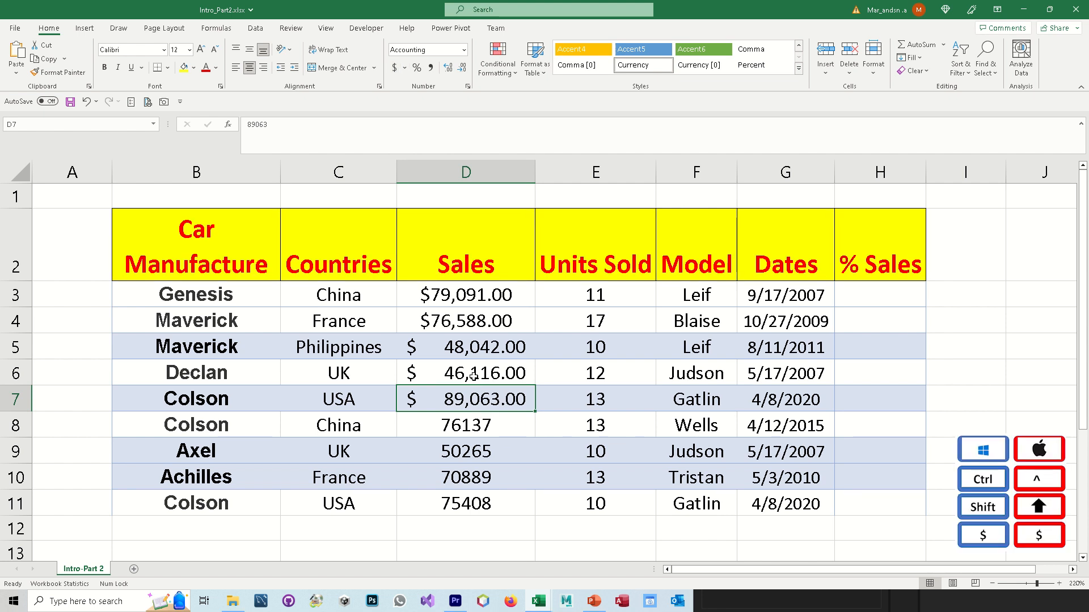
# Set the number format of the Sales value in D8 to Currency.
pyautogui.click(481, 428)
pyautogui.click(464, 50)
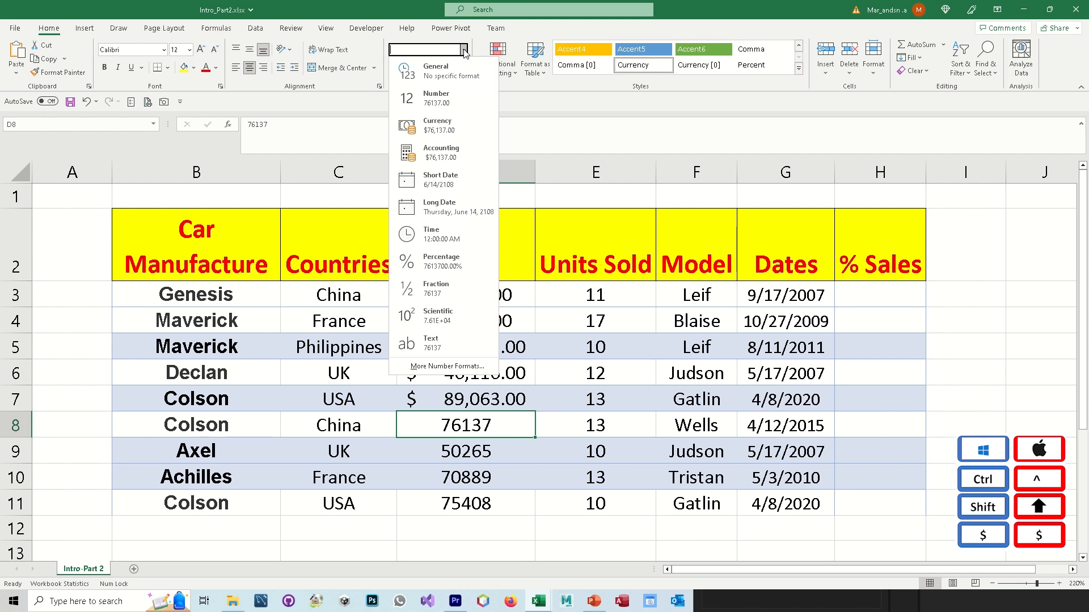
pyautogui.click(455, 126)
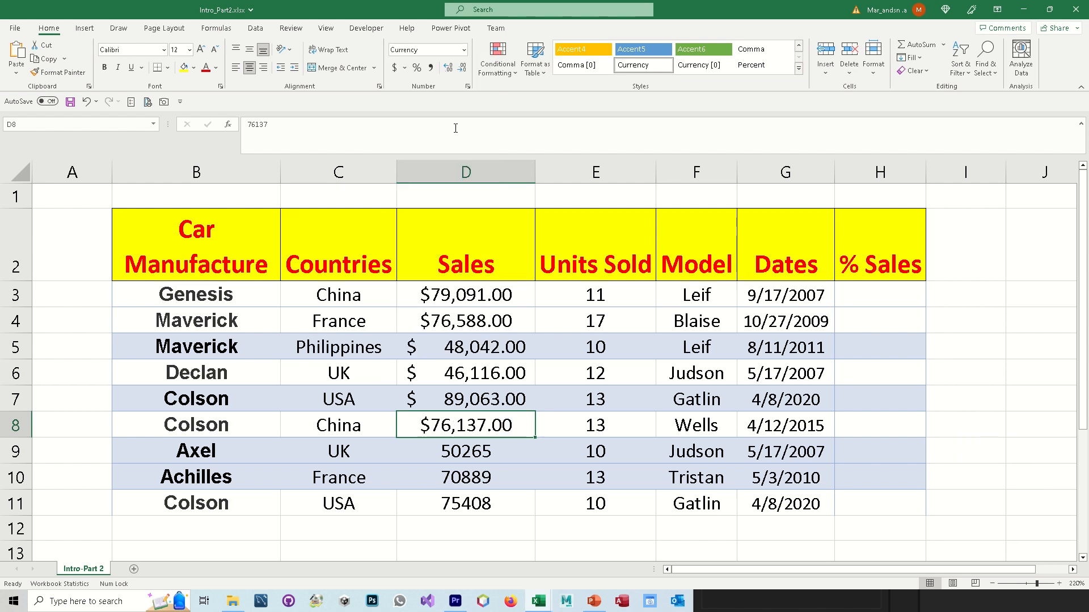
# Format the remaining Sales values in D9:D11 as Accounting with the dollar sign.
pyautogui.click(506, 450)
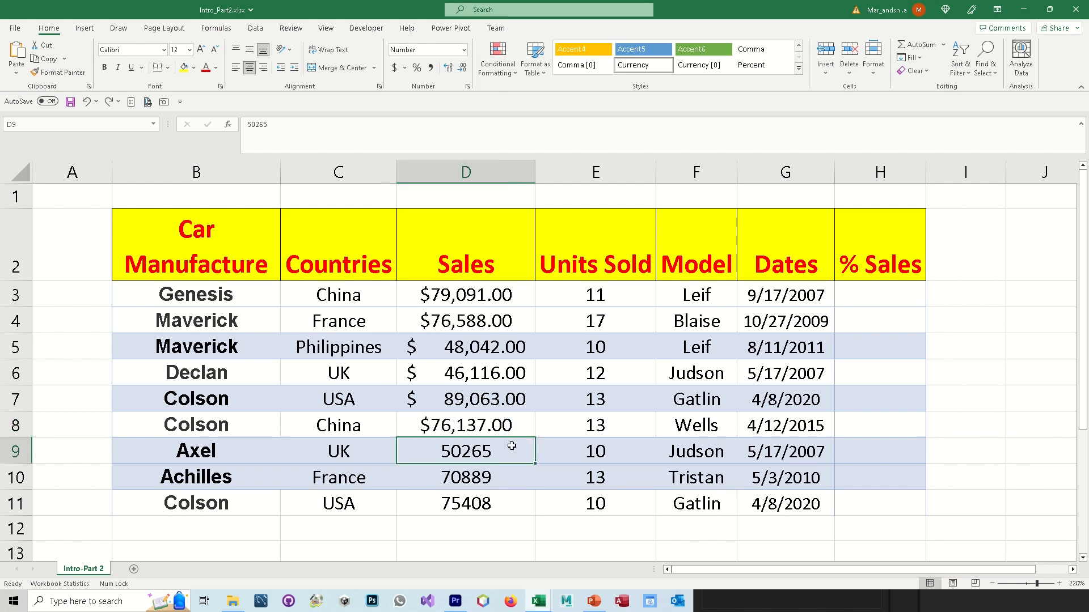
pyautogui.moveTo(509, 449); pyautogui.dragTo(511, 501)
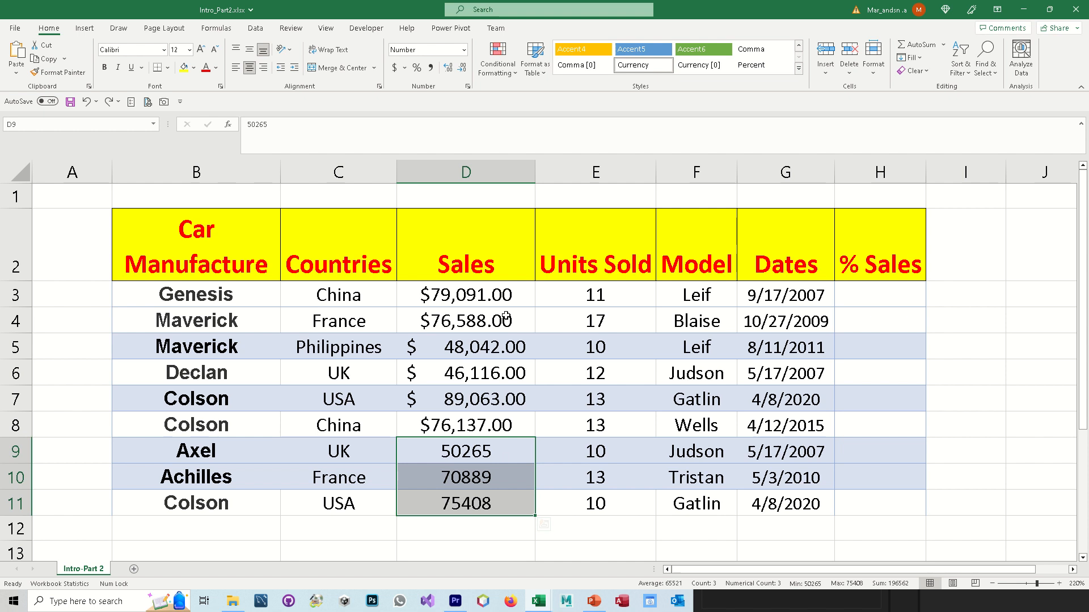
pyautogui.click(394, 68)
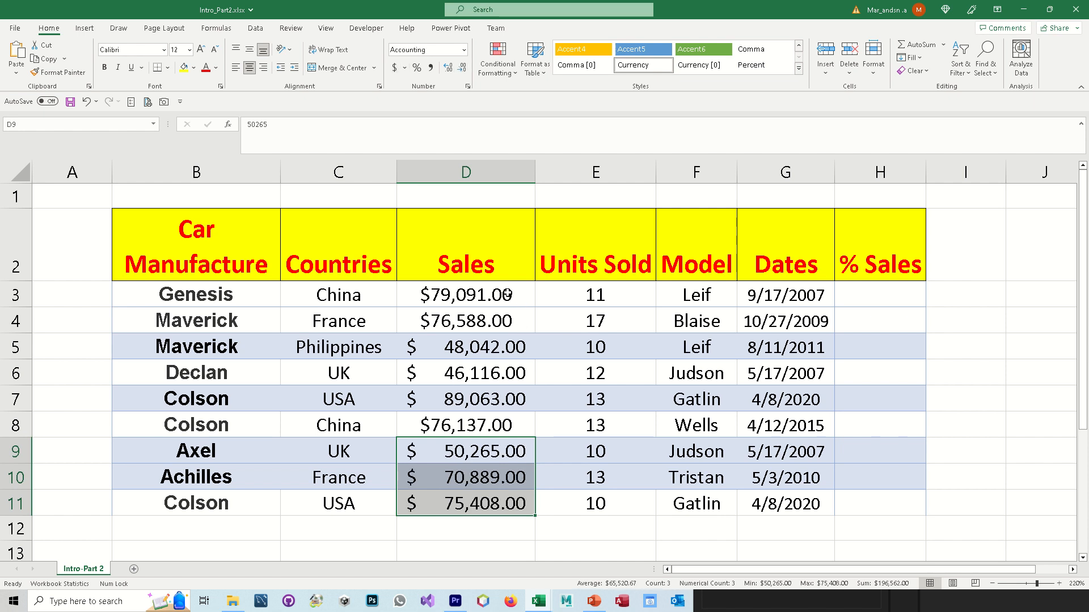
# Apply the Currency format to all the Sales values in D3:D11.
pyautogui.moveTo(506, 294); pyautogui.dragTo(491, 502)
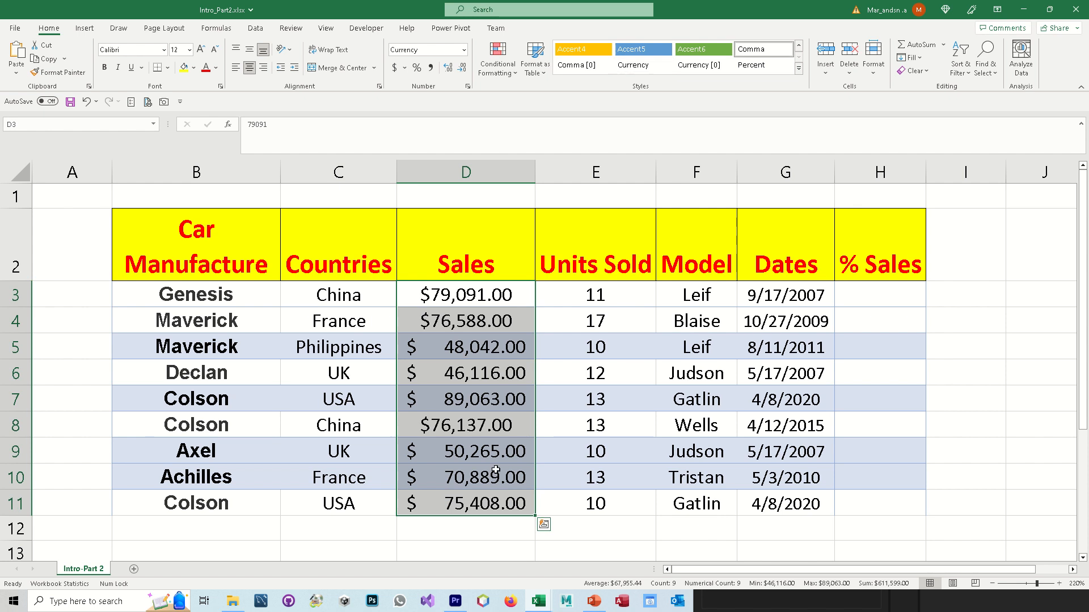
pyautogui.click(464, 50)
pyautogui.click(461, 126)
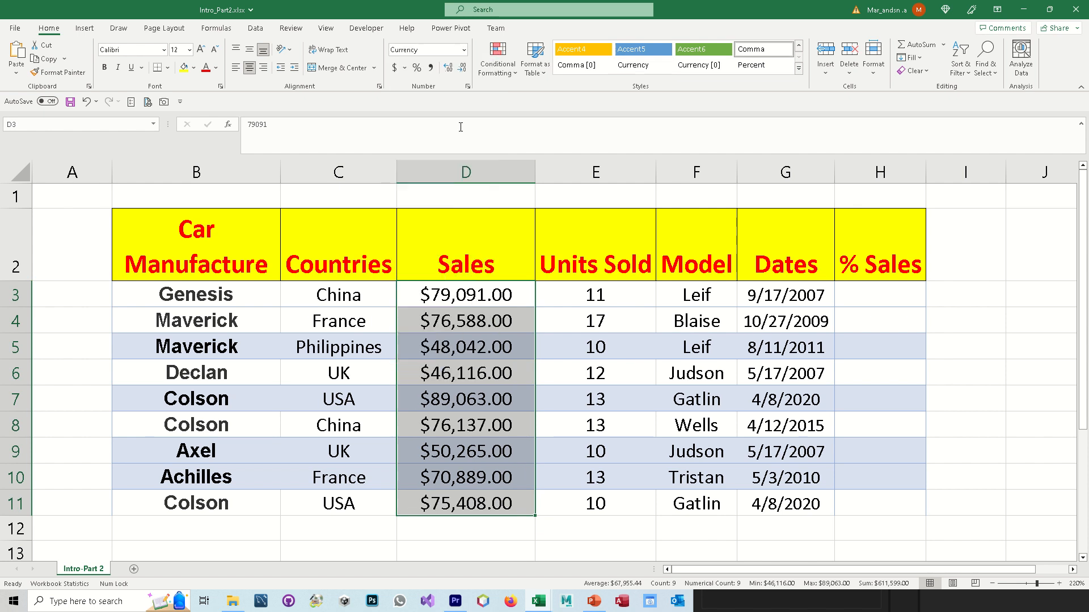
pyautogui.click(968, 330)
# Format the Dates values in G3 and G4 as Number, one cell at a time.
pyautogui.click(784, 295)
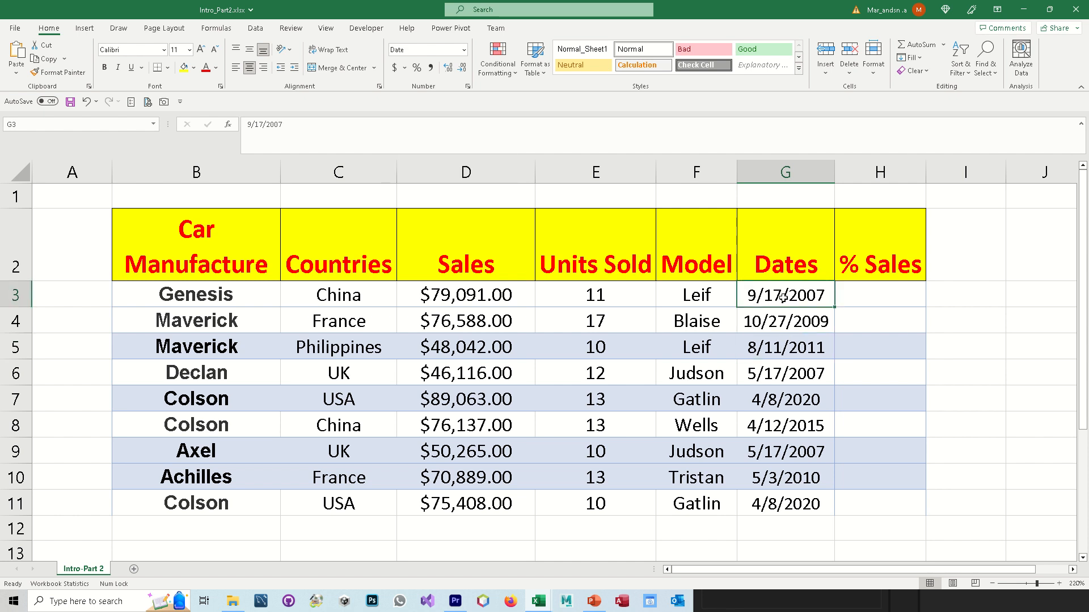
pyautogui.click(464, 50)
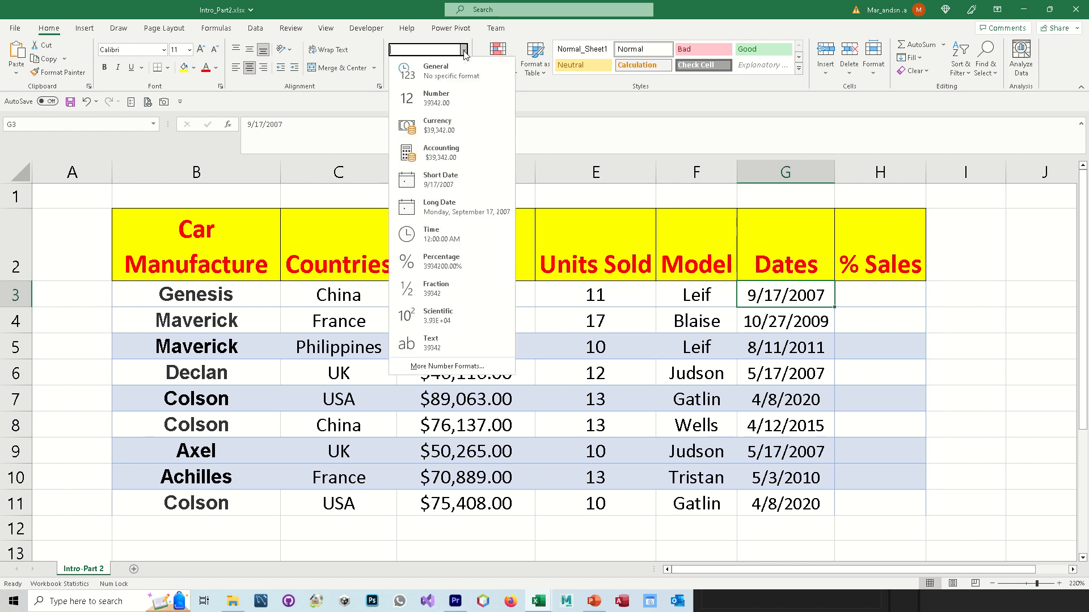
pyautogui.click(456, 91)
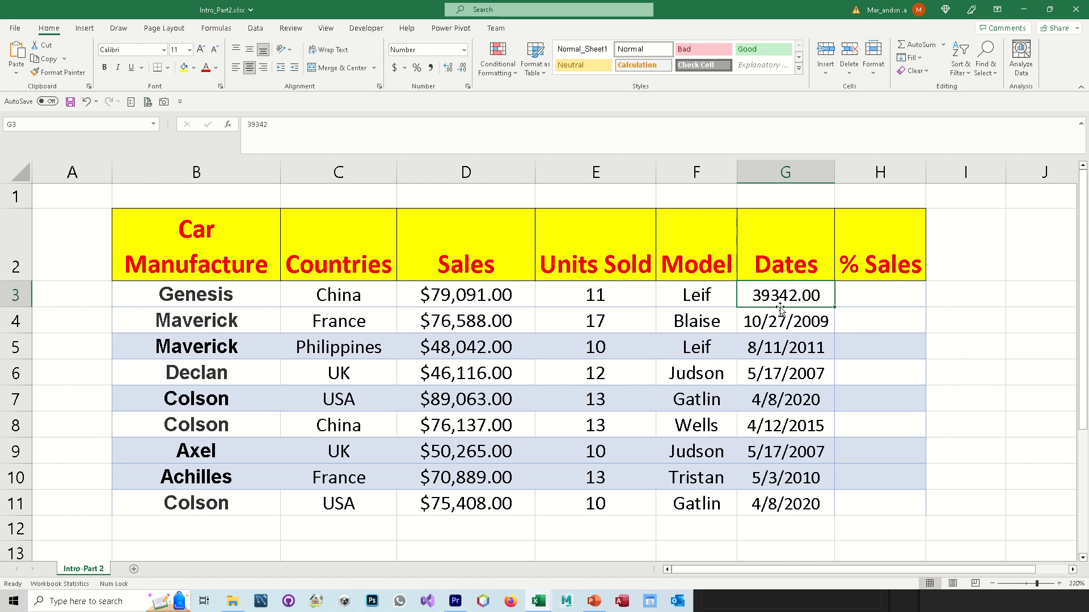
pyautogui.click(772, 326)
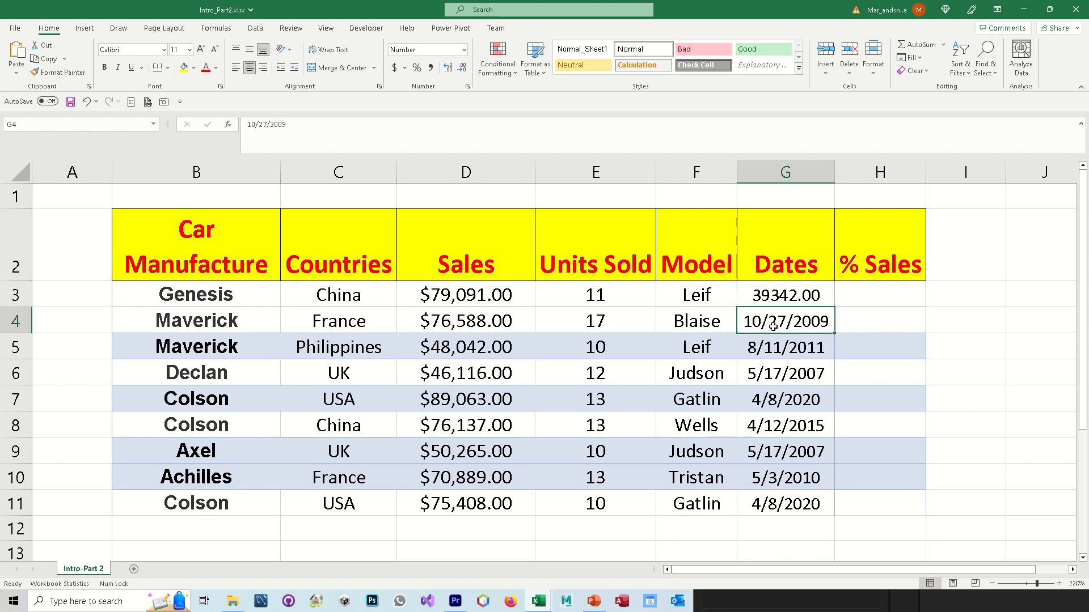
pyautogui.click(464, 49)
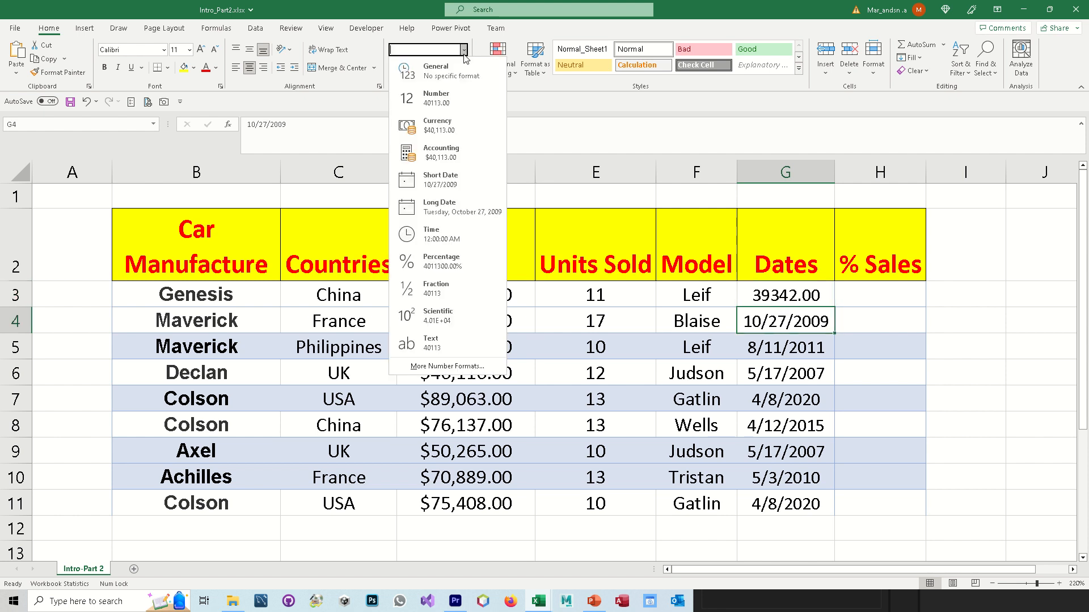
pyautogui.click(448, 87)
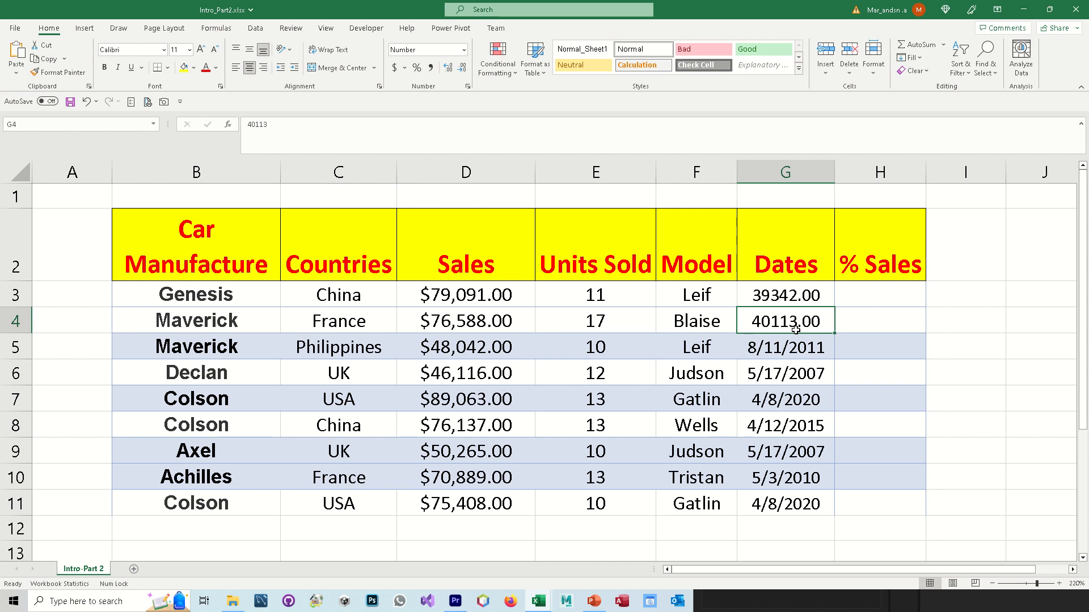
# Apply the Number format to the remaining Dates values in G5:G11.
pyautogui.click(803, 348)
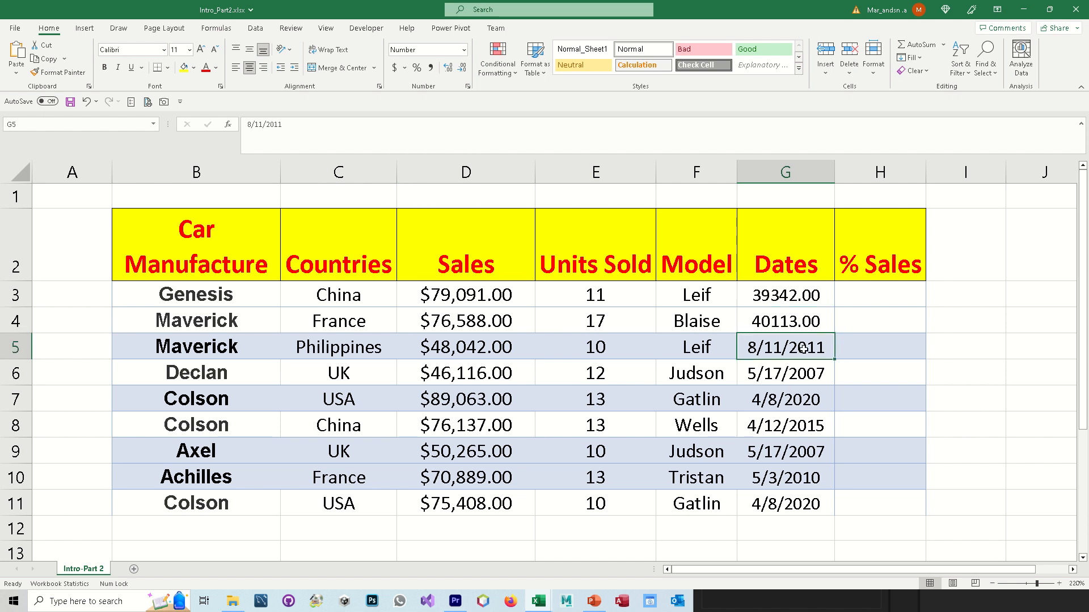
pyautogui.moveTo(803, 348); pyautogui.dragTo(791, 502)
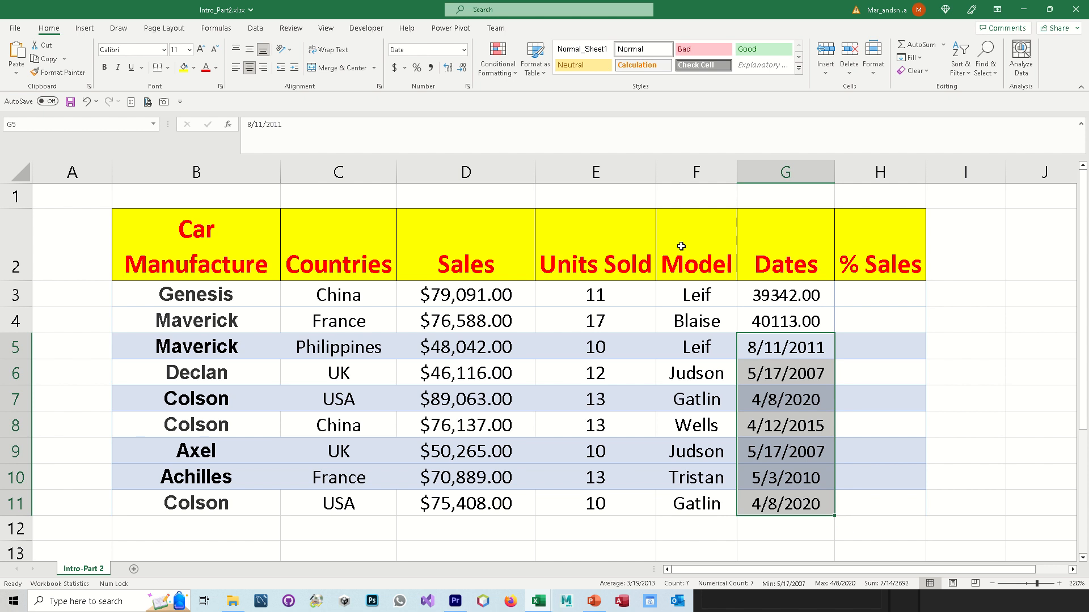
pyautogui.click(464, 50)
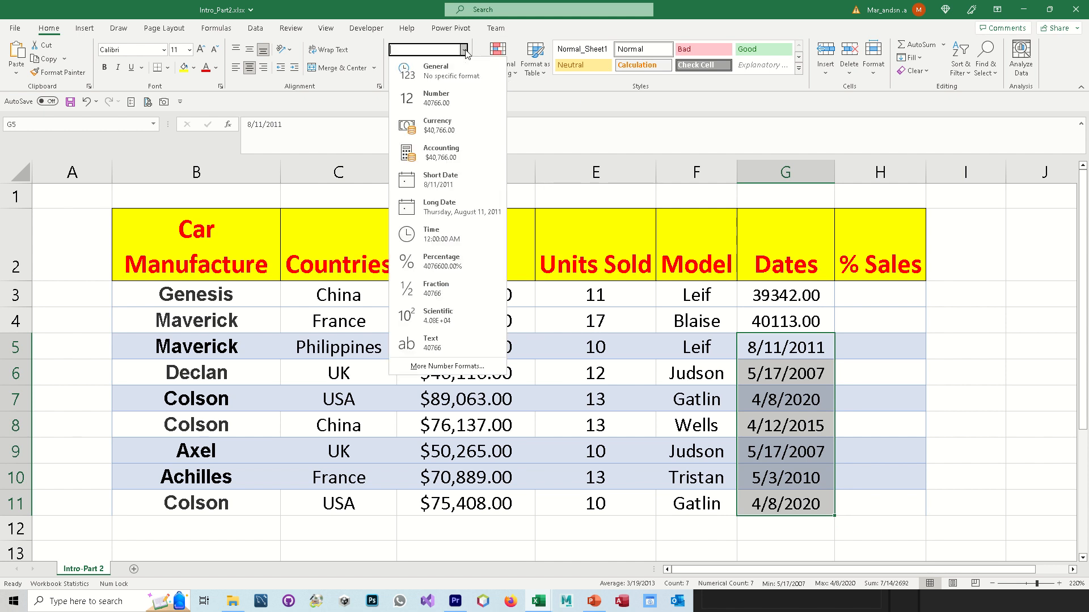
pyautogui.click(457, 94)
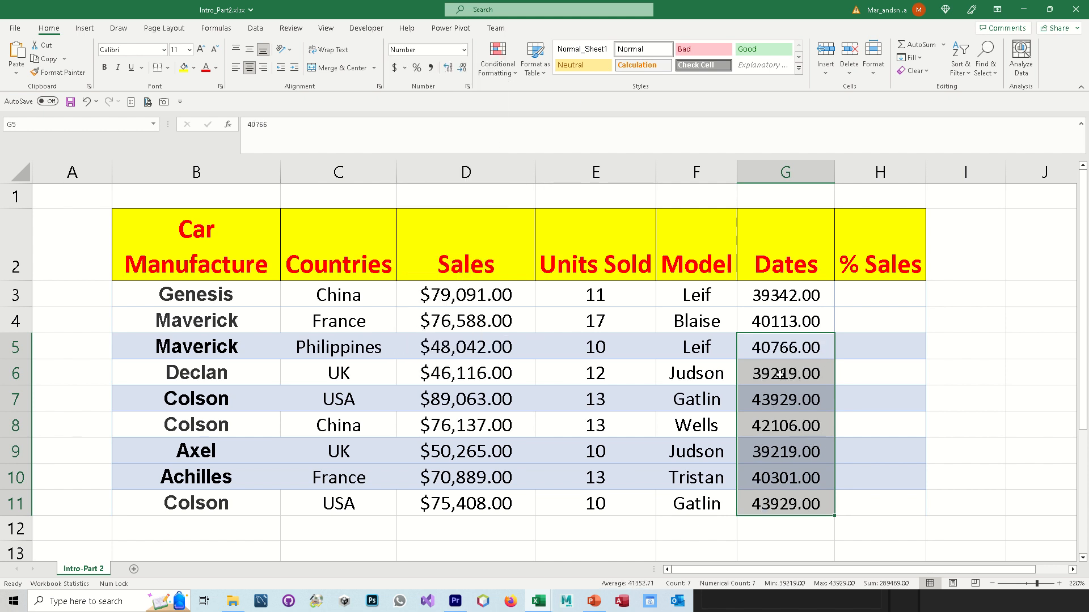
pyautogui.click(773, 470)
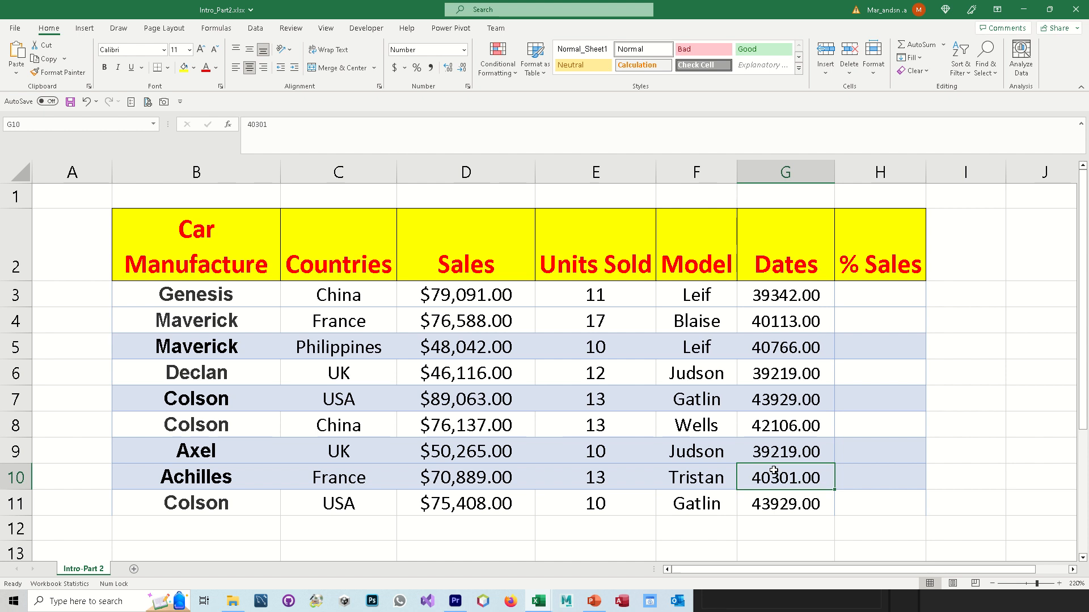
pyautogui.moveTo(776, 295); pyautogui.dragTo(775, 503)
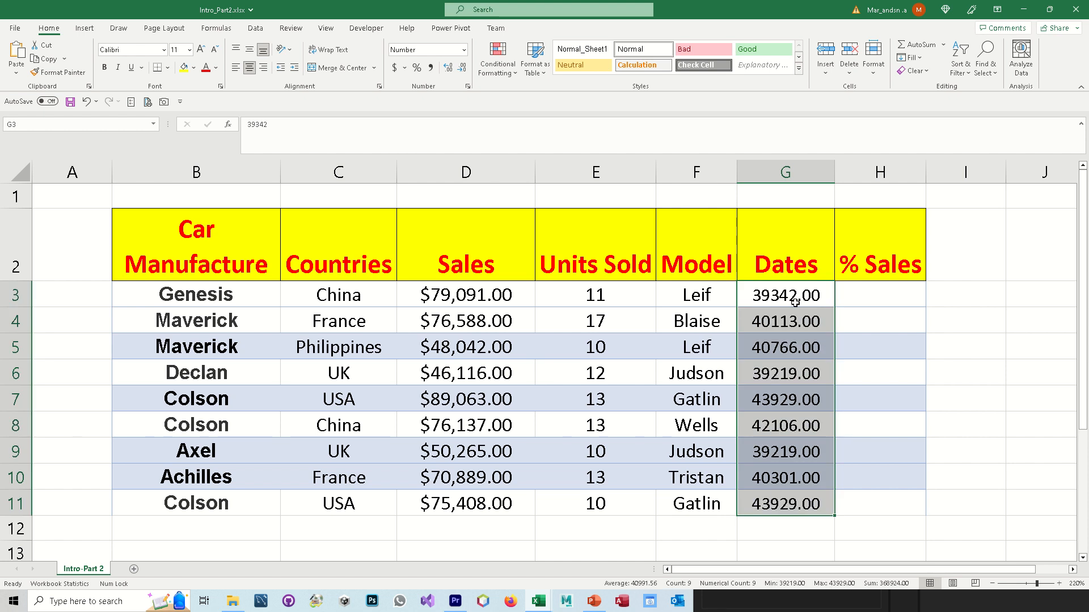
pyautogui.click(795, 302)
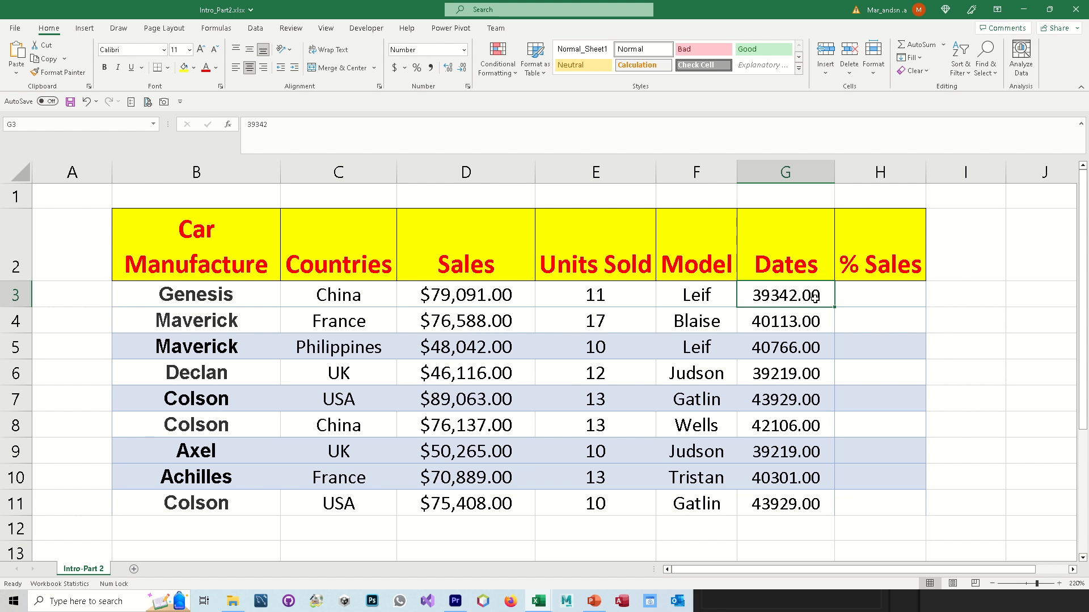
# Enter the test number 45675.34 in cell I3, beside the table.
pyautogui.click(951, 300)
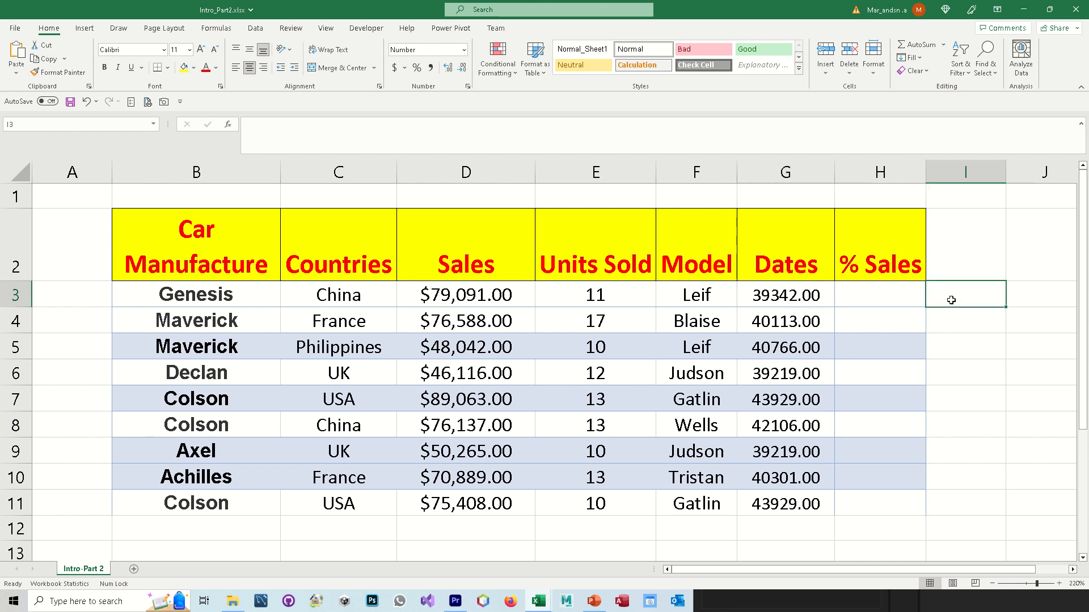
pyautogui.write('4')
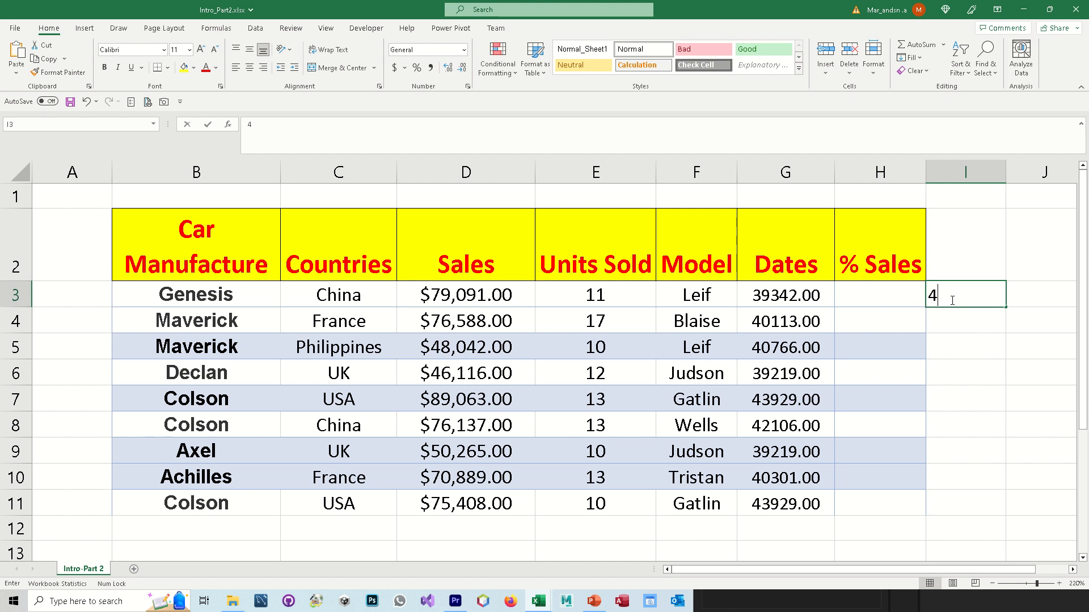
pyautogui.write('5675')
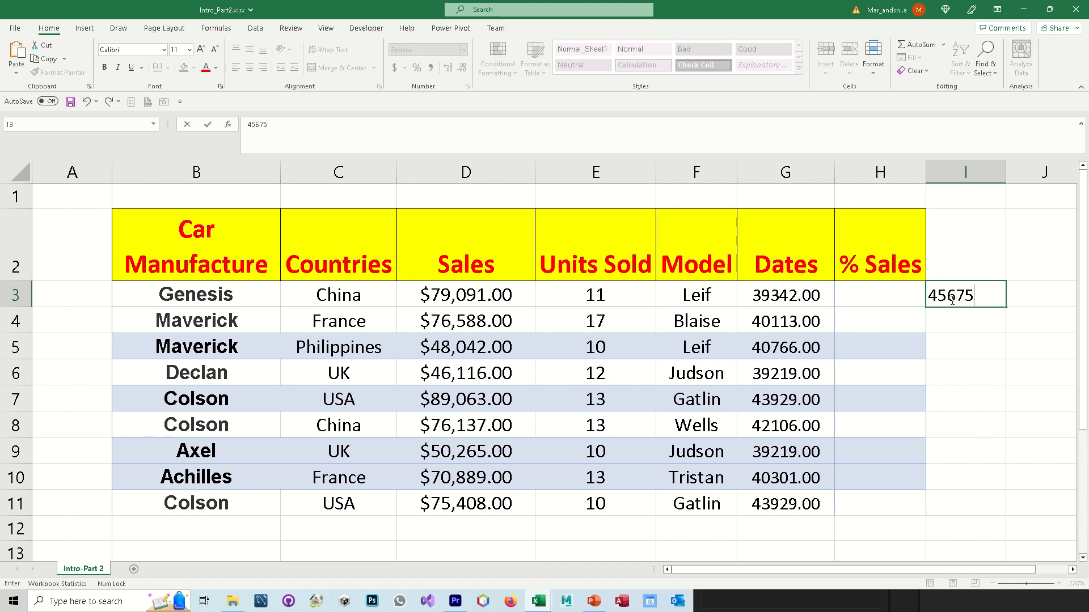
pyautogui.write('.34')
pyautogui.press('Return')
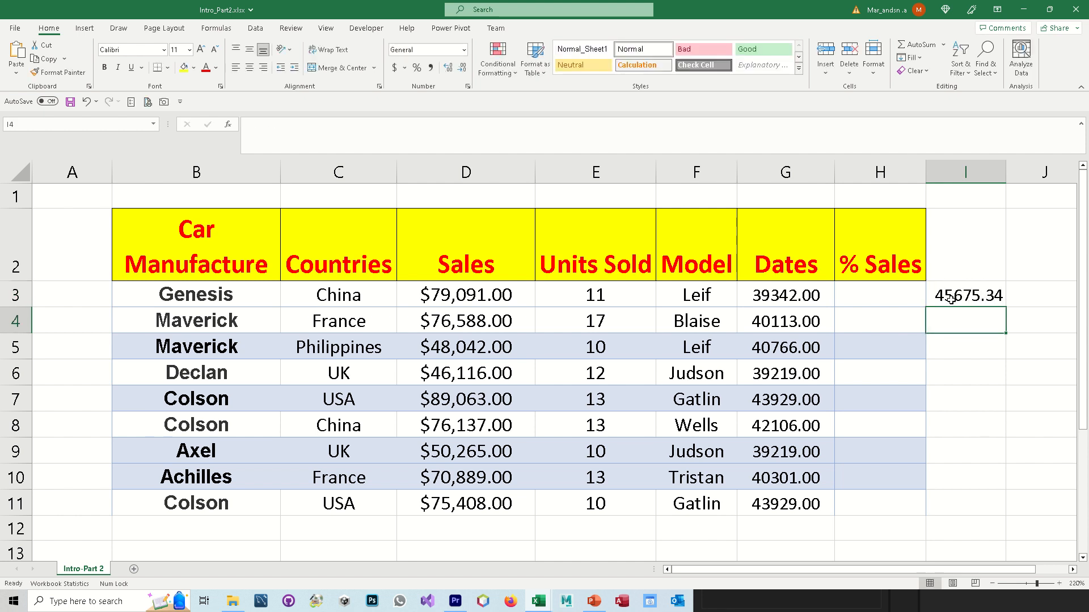
# Format the test number in I3 as Short Date.
pyautogui.click(971, 283)
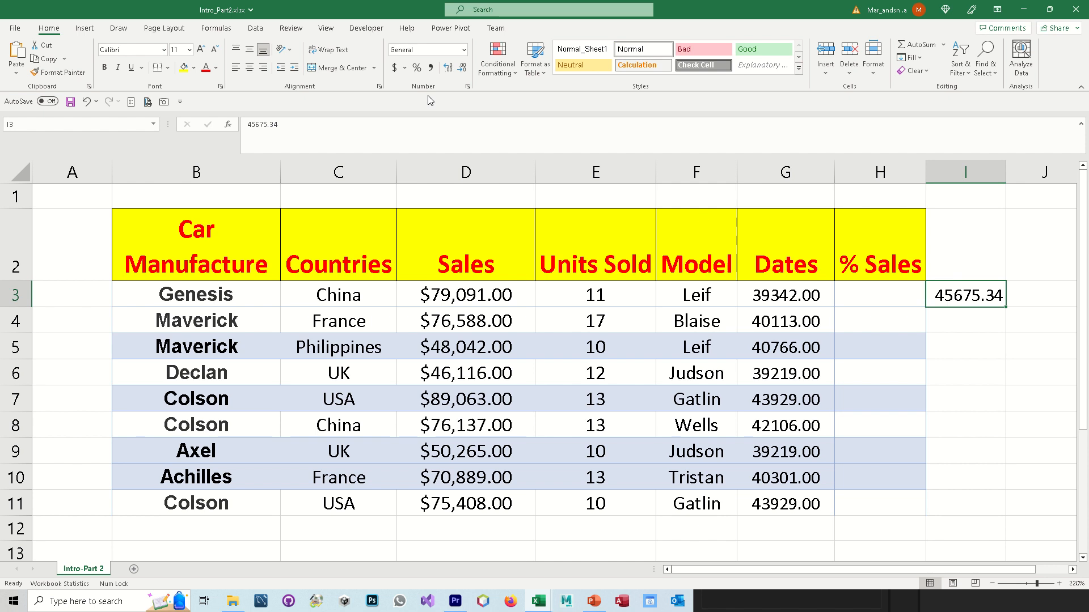
pyautogui.click(462, 51)
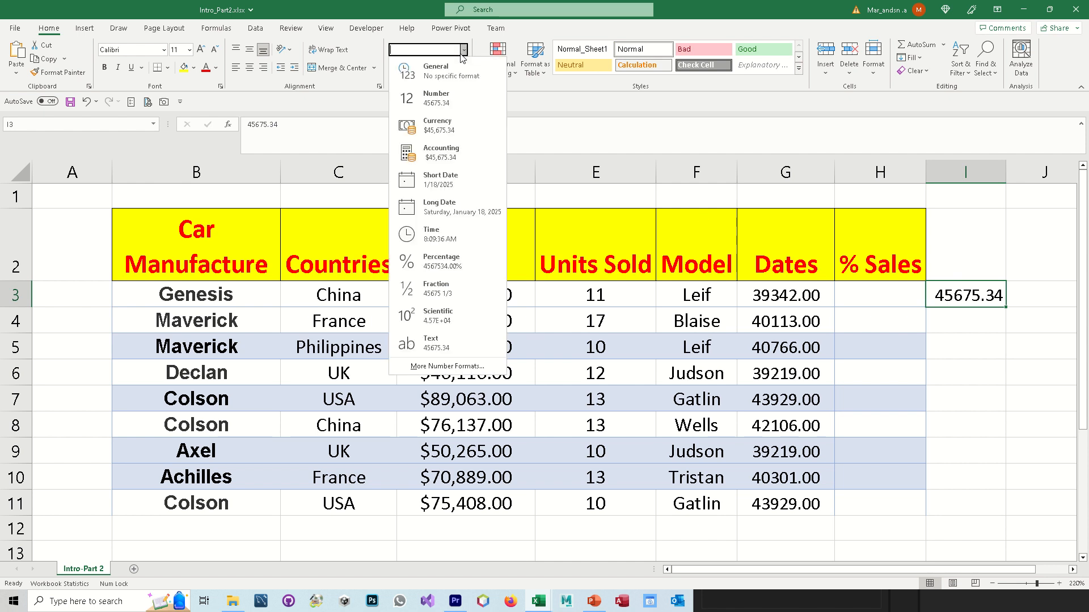
pyautogui.click(461, 186)
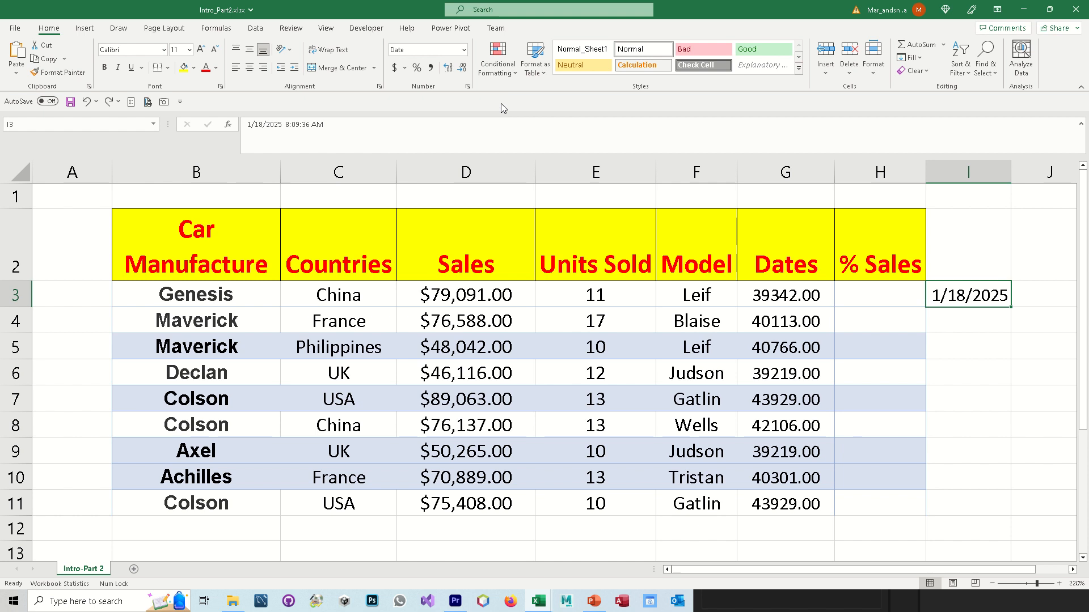
# Change the format of I3 to Time and widen column I to fit it.
pyautogui.click(463, 50)
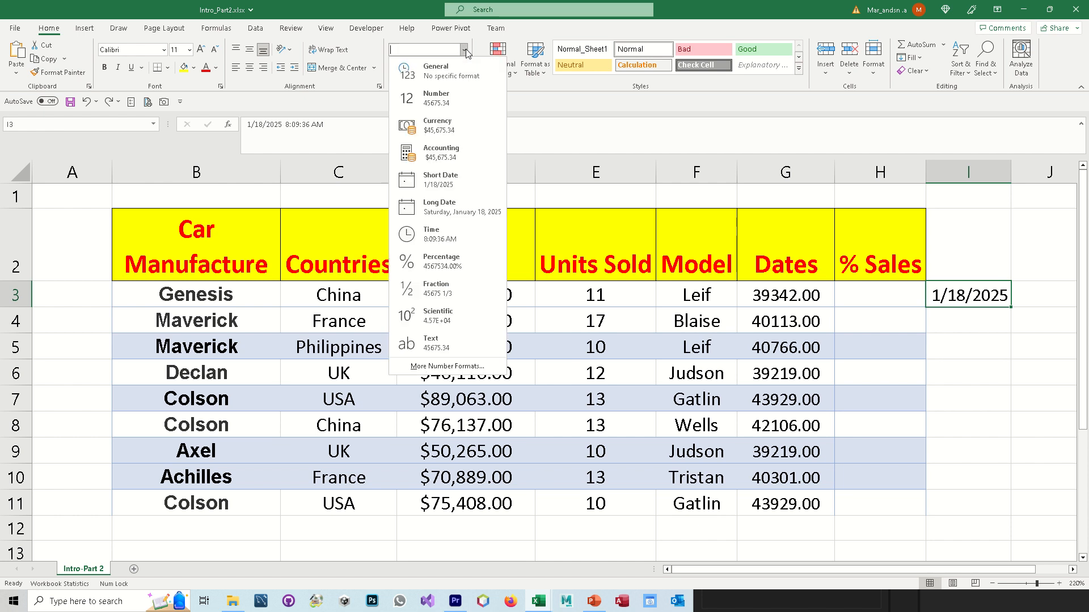
pyautogui.click(457, 231)
pyautogui.moveTo(1011, 171); pyautogui.dragTo(1047, 171)
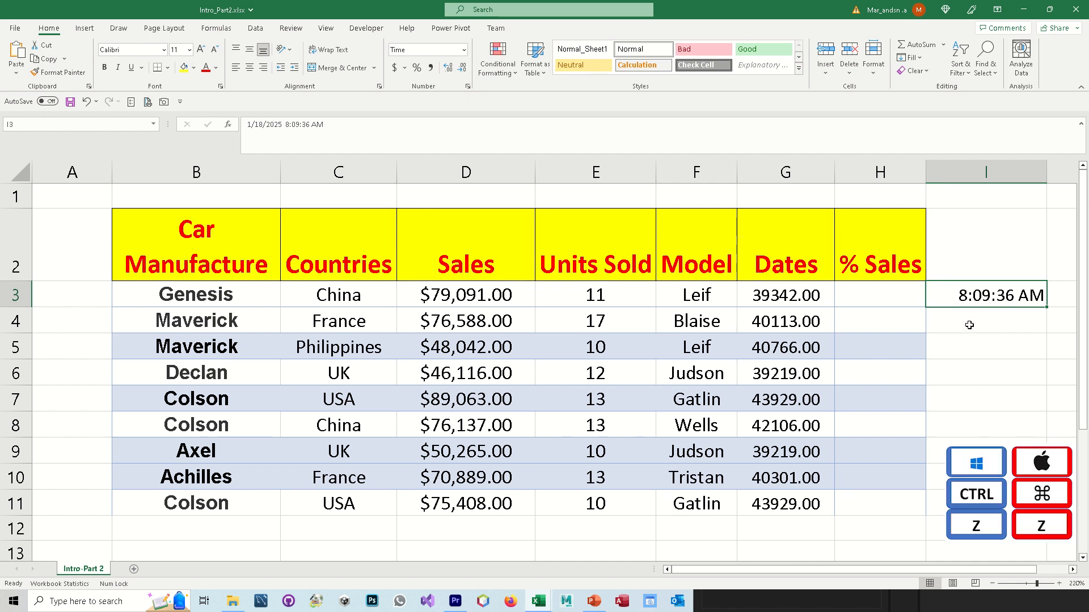
# Undo the widening of column I and the Time and Short Date formatting of I3.
pyautogui.hotkey('ctrl', 'z')
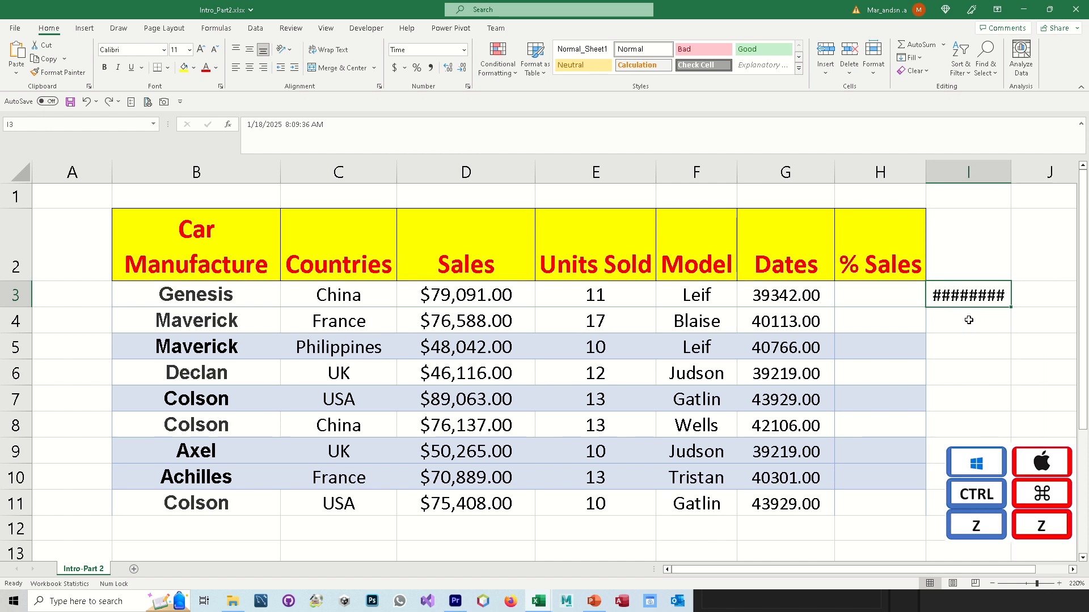
pyautogui.hotkey('ctrl', 'z')
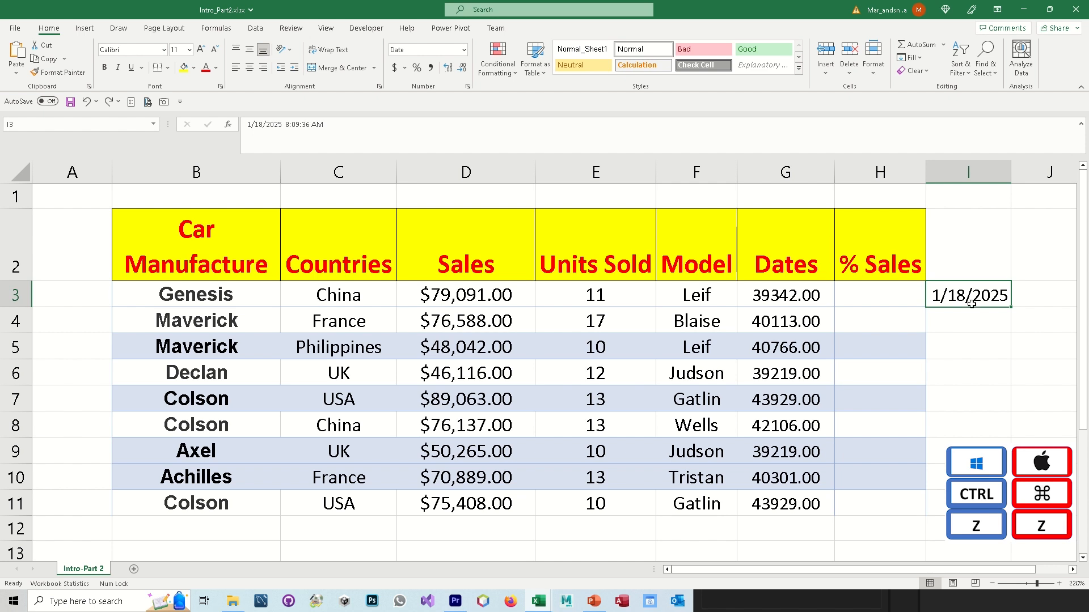
pyautogui.hotkey('ctrl', 'z')
# Remove the decimal part from the number in I3 so the cell contains 45675.
pyautogui.doubleClick(986, 296)
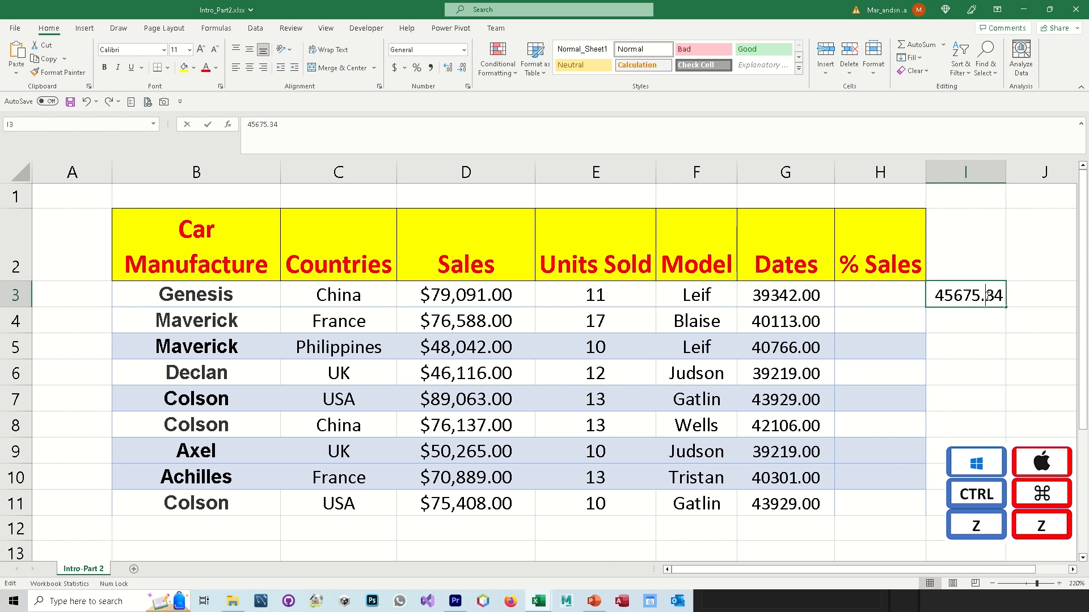
pyautogui.press('Delete')
pyautogui.press('Delete')
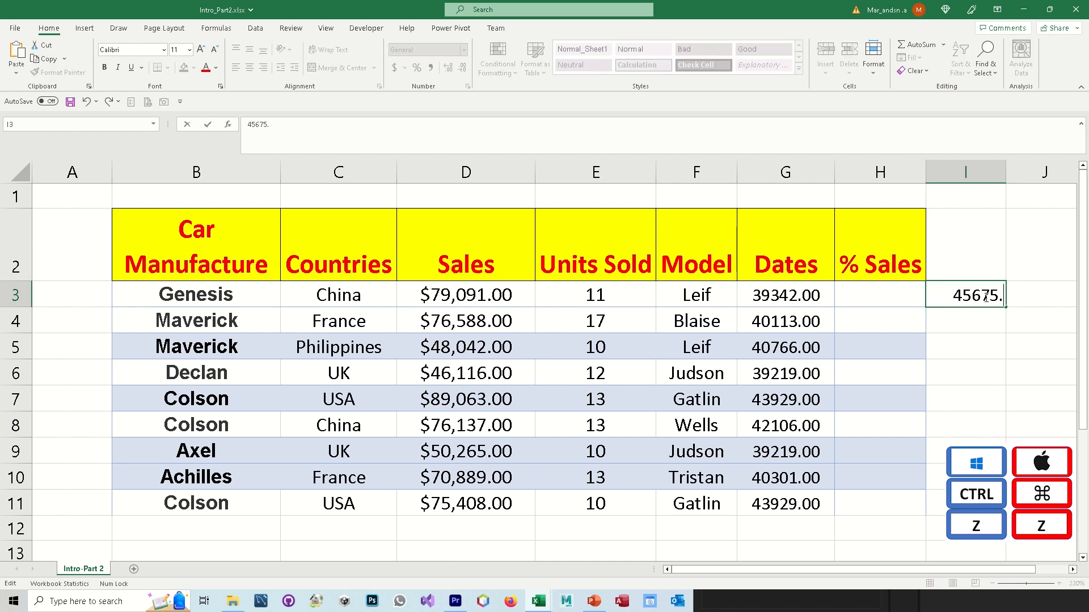
pyautogui.press('BackSpace')
pyautogui.press('Return')
# Apply the Time format to the whole number in I3, and clear the cell's contents.
pyautogui.click(973, 295)
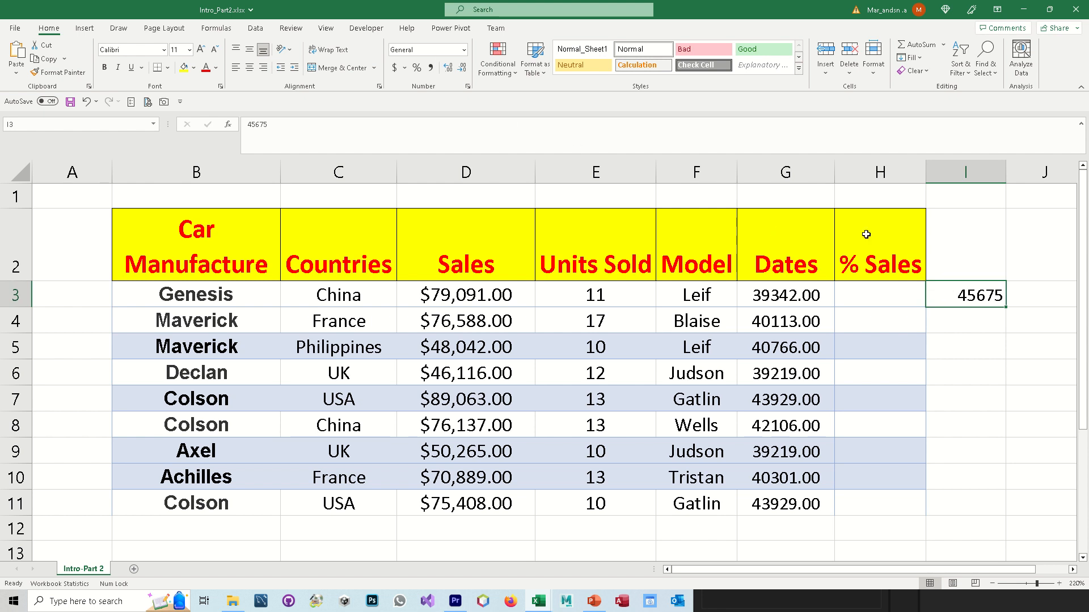
pyautogui.click(464, 49)
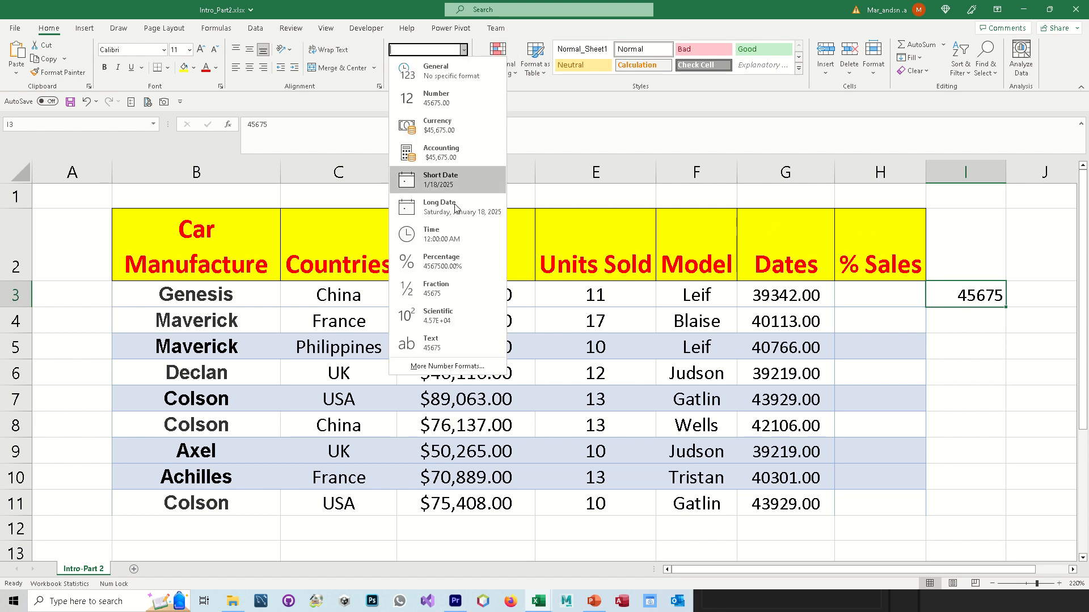
pyautogui.click(446, 242)
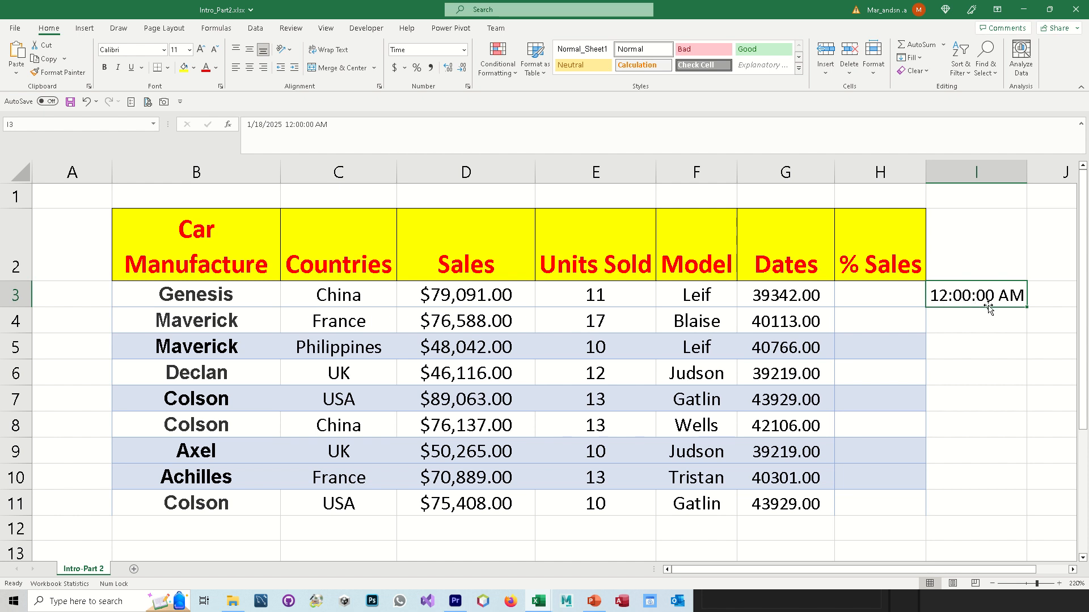
pyautogui.moveTo(988, 308)
pyautogui.mouseDown()
pyautogui.moveTo(970, 335)
pyautogui.moveTo(969, 301)
pyautogui.mouseUp()
pyautogui.press('Delete')
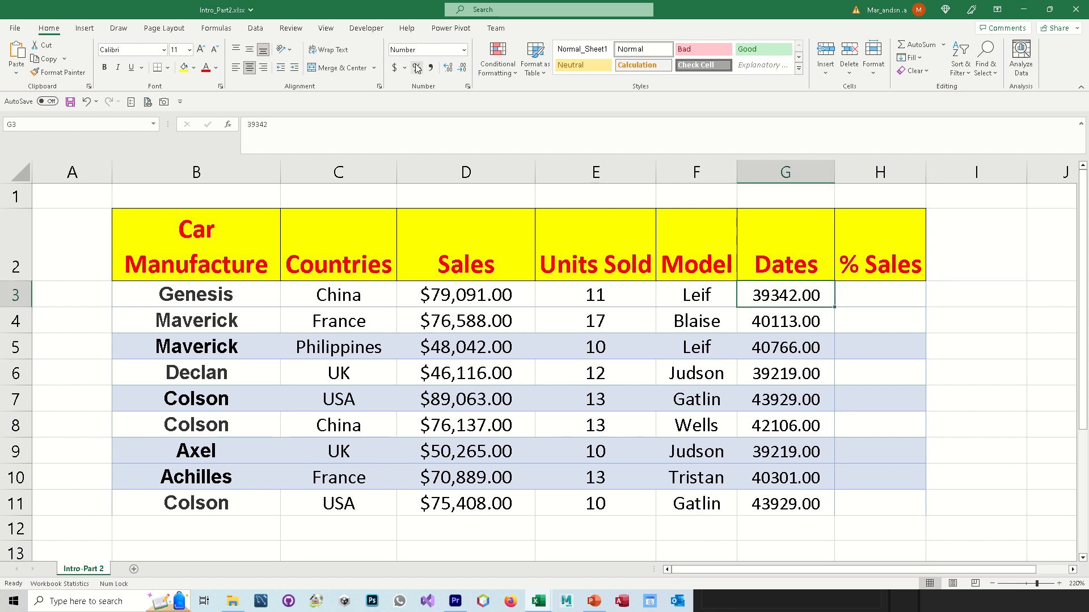
# Format the date number in G3 as Short Date and the one in G4 as Long Date.
pyautogui.click(464, 50)
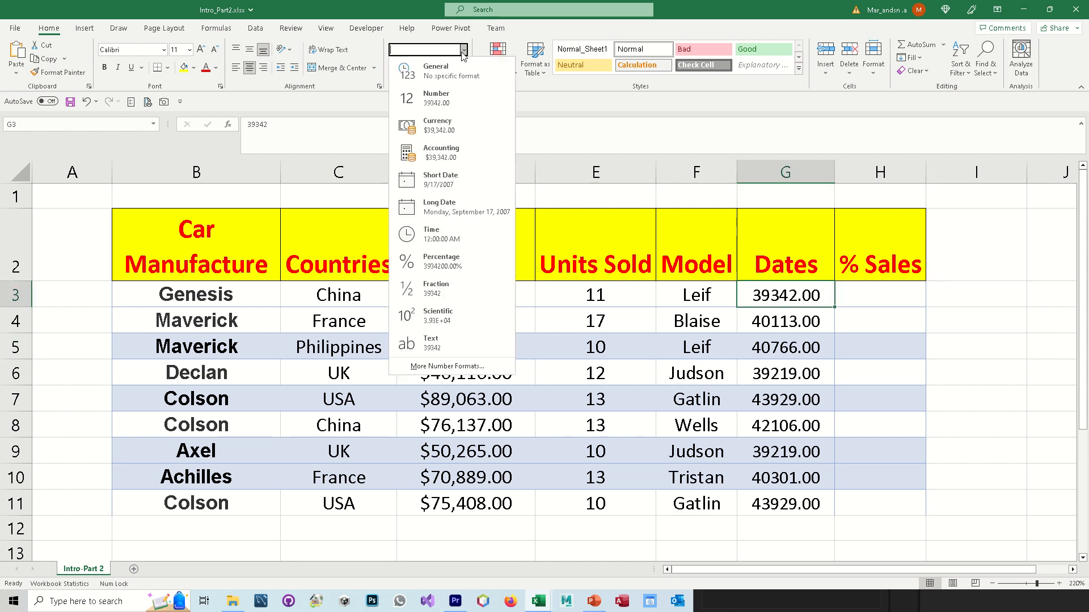
pyautogui.click(449, 178)
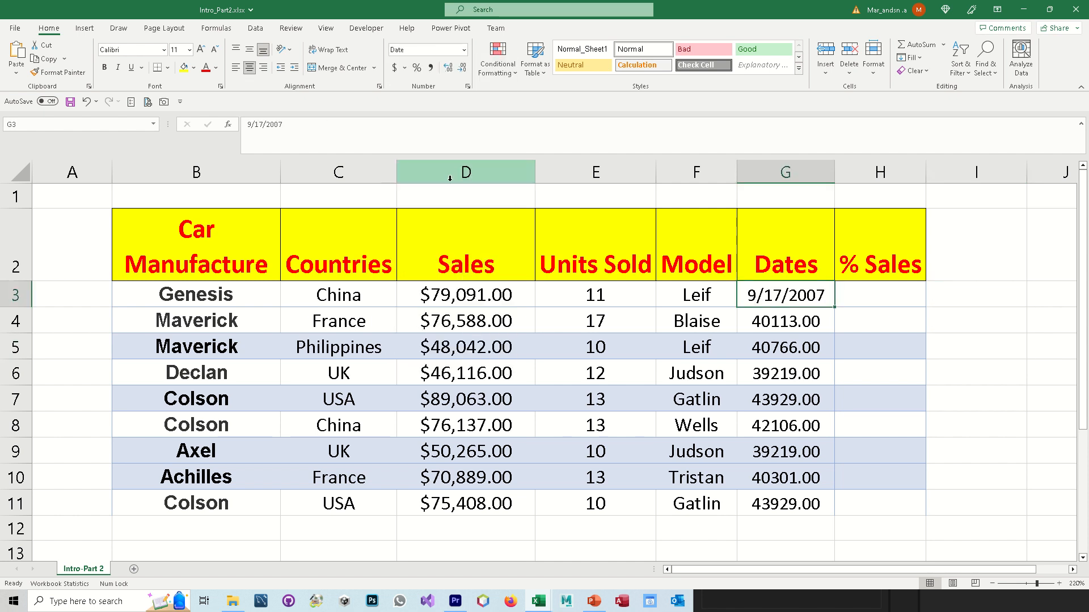
pyautogui.click(790, 324)
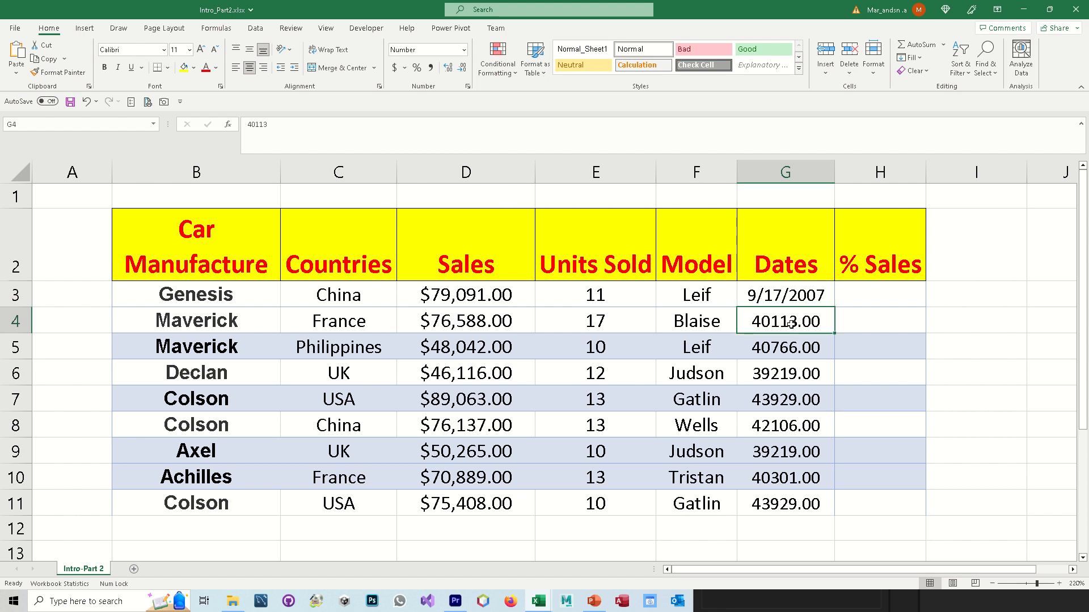
pyautogui.click(464, 50)
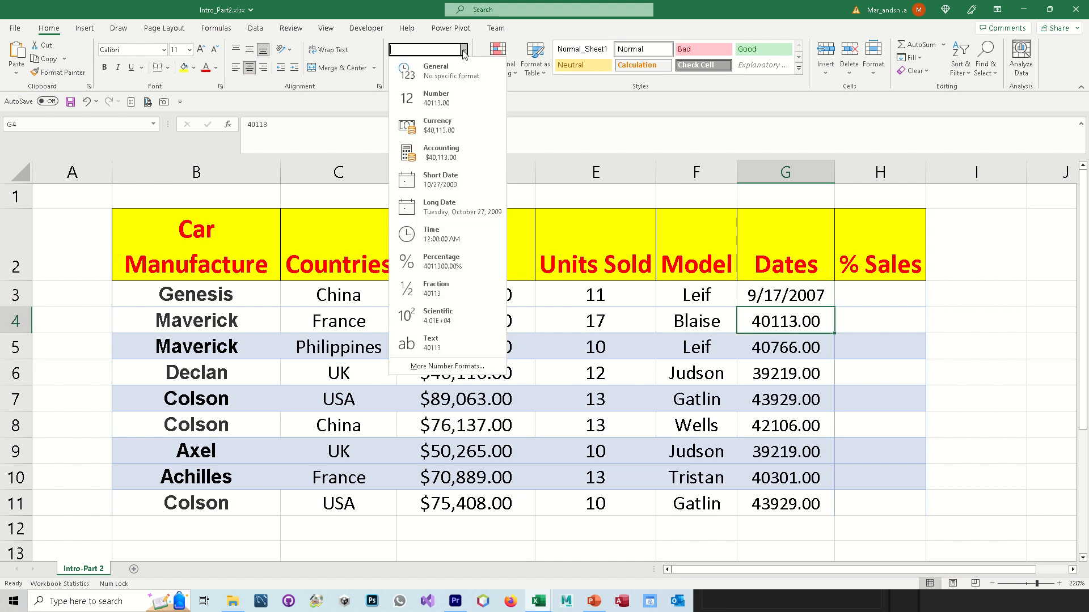
pyautogui.click(442, 218)
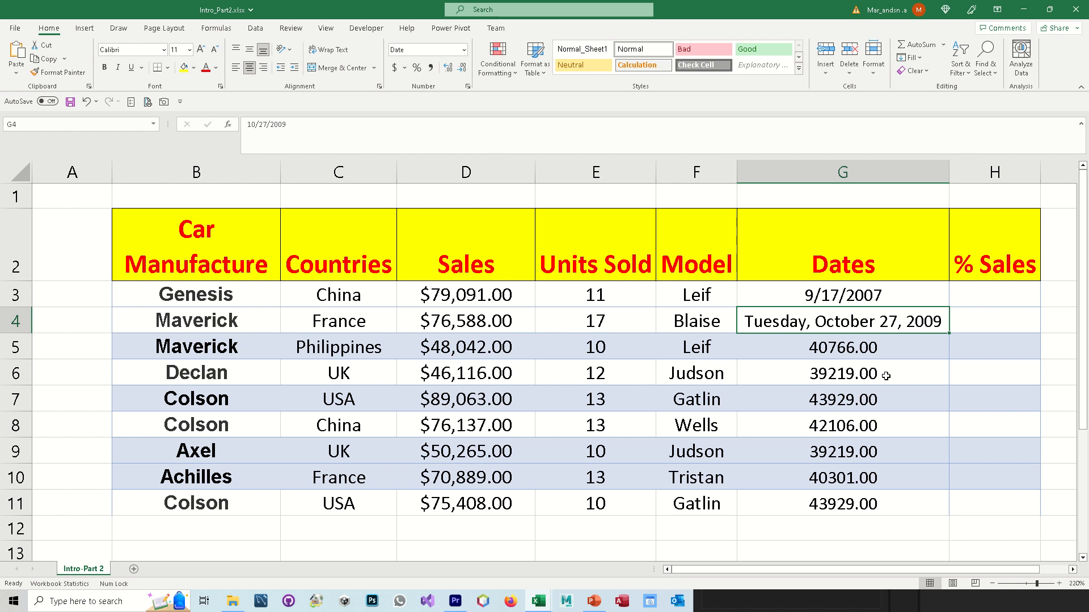
# Format the date numbers in G5:G8 as Short Date and those in G9:G11 as Long Date.
pyautogui.moveTo(879, 349); pyautogui.dragTo(878, 429)
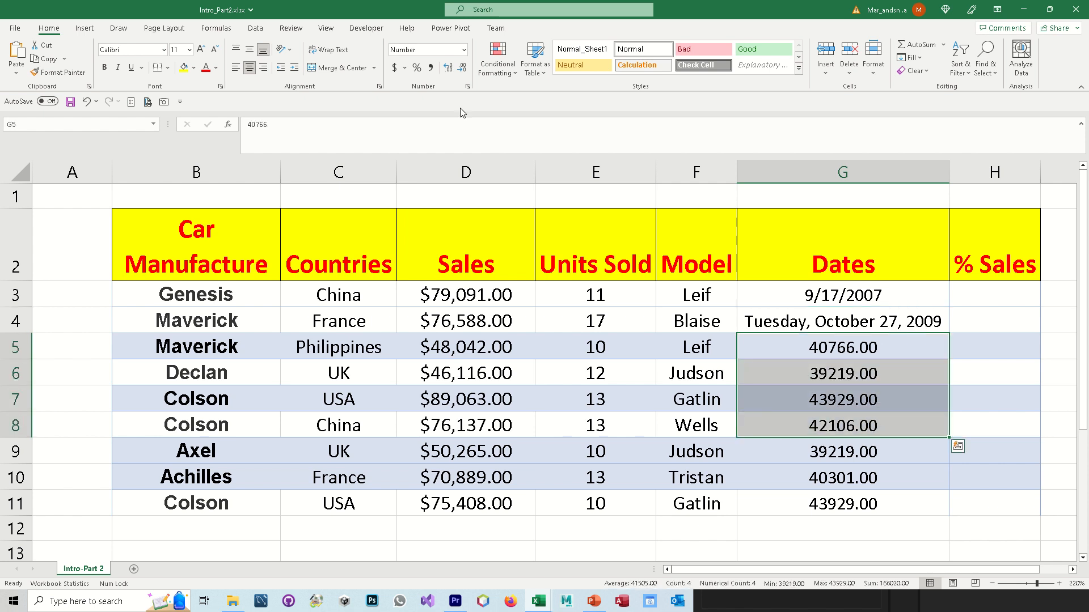
pyautogui.click(464, 50)
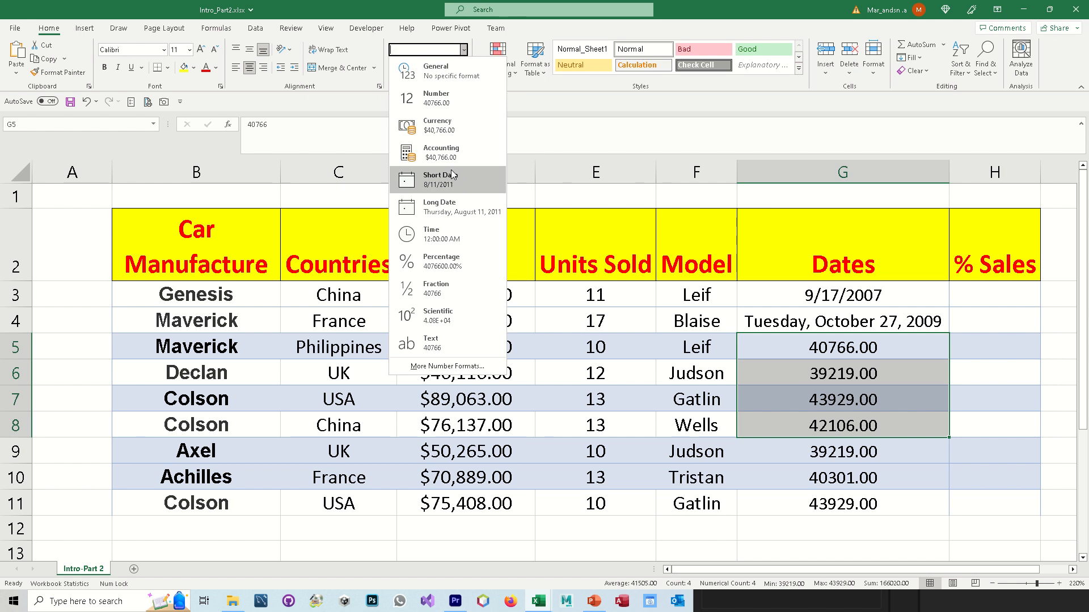
pyautogui.click(456, 186)
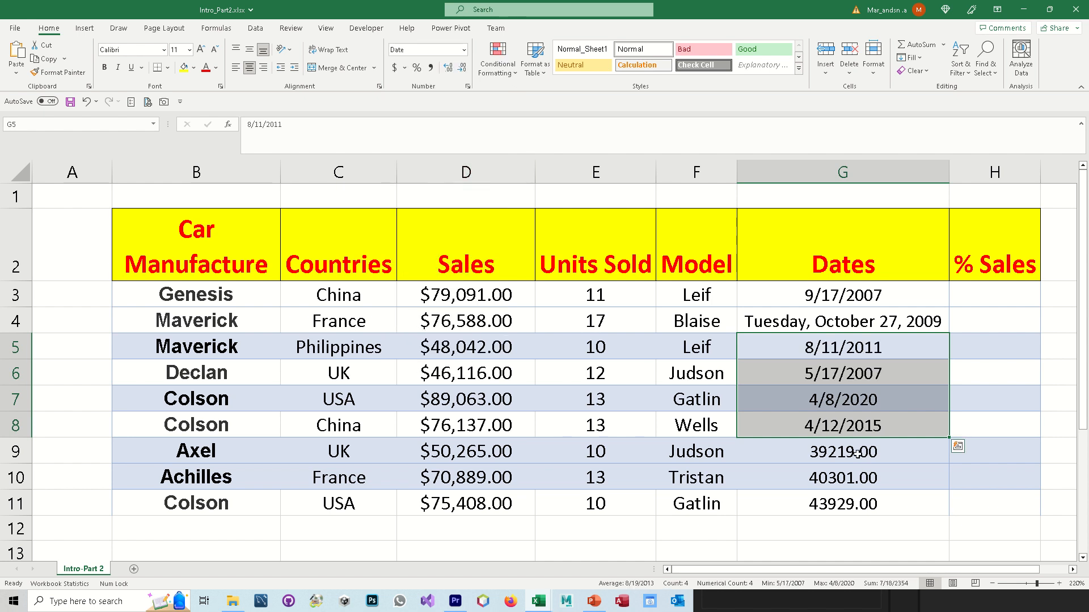
pyautogui.moveTo(858, 456); pyautogui.dragTo(850, 502)
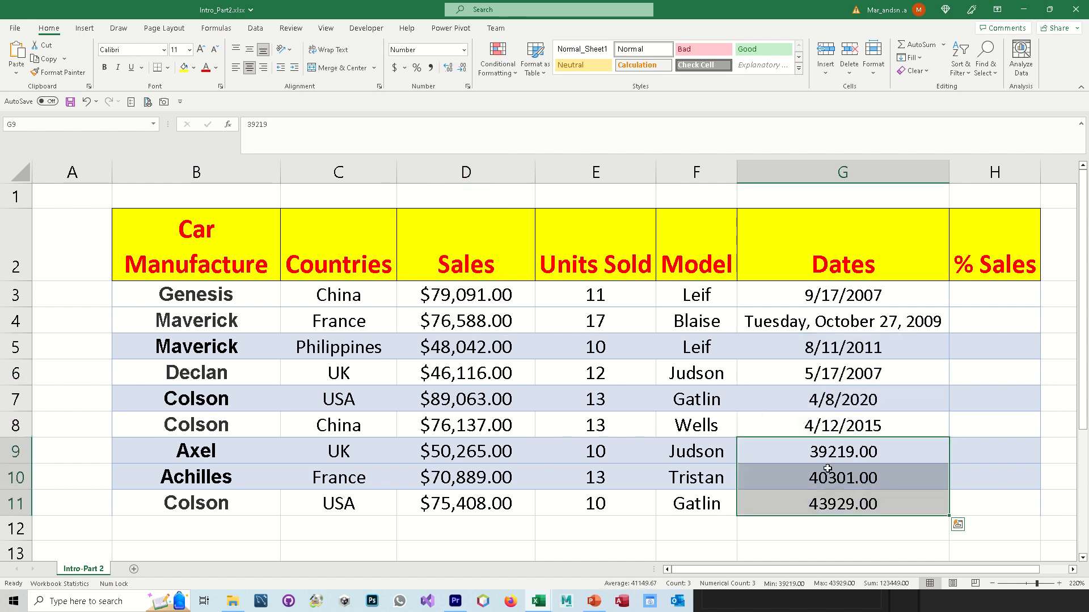
pyautogui.click(464, 50)
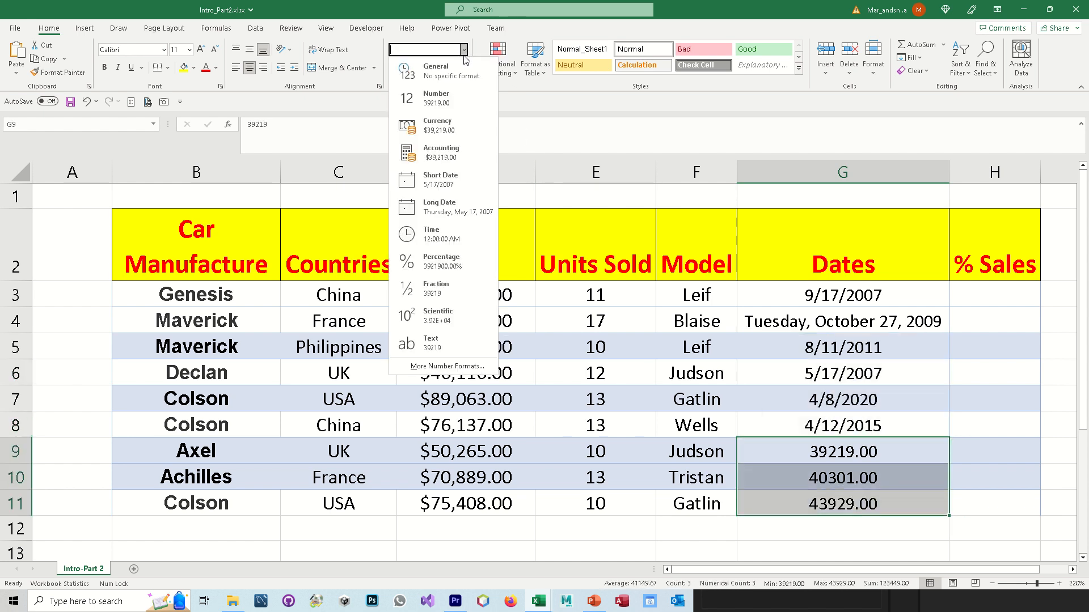
pyautogui.click(470, 206)
# Enter the formula =today() in the empty cell E14 below the table.
pyautogui.moveTo(800, 571); pyautogui.dragTo(828, 577)
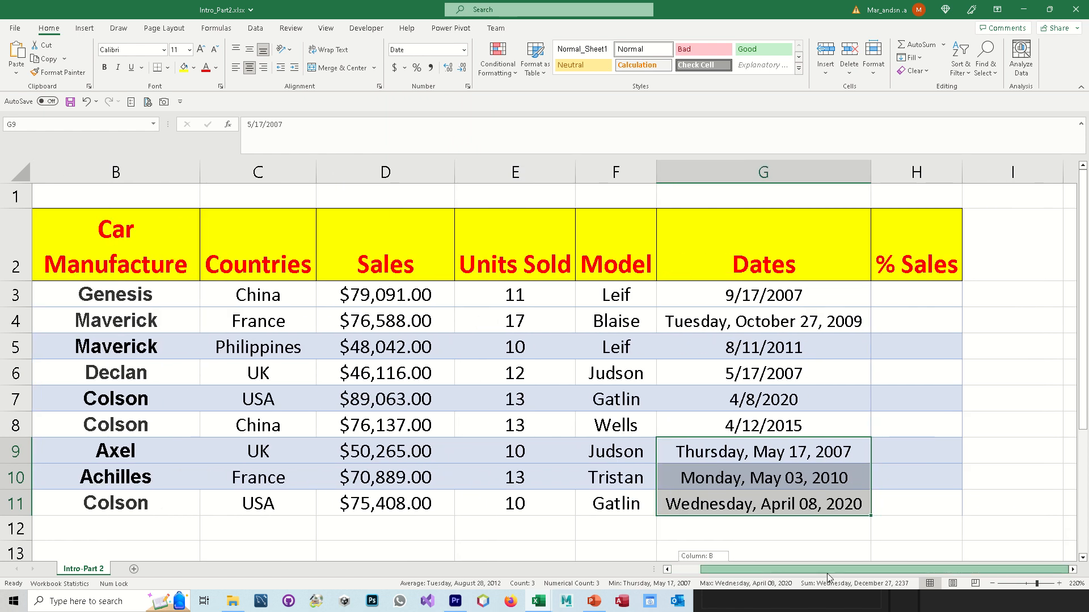
pyautogui.scroll(-2, 607, 486)
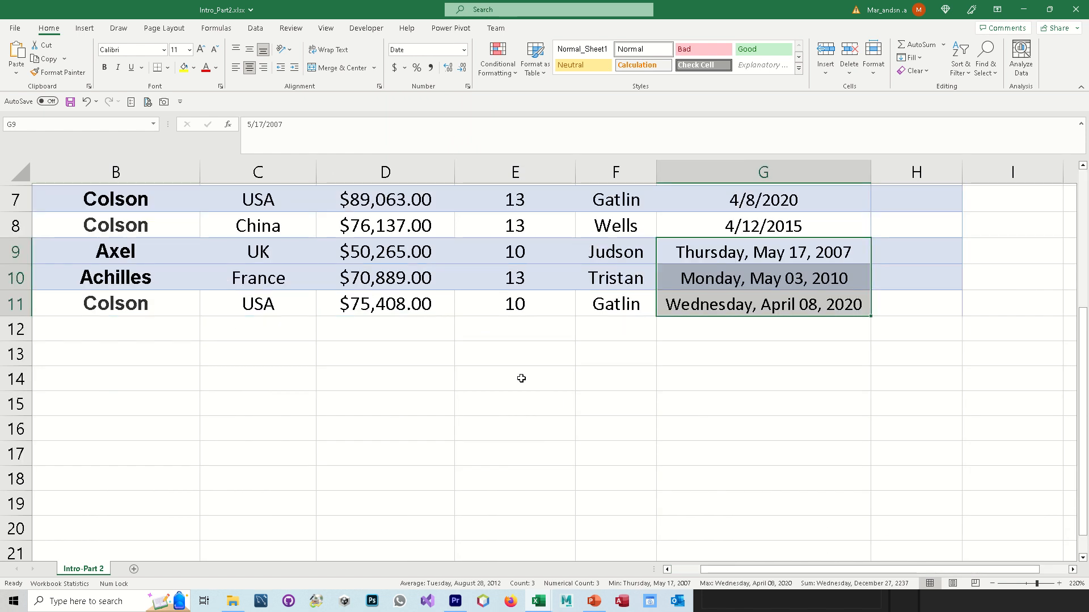
pyautogui.click(521, 379)
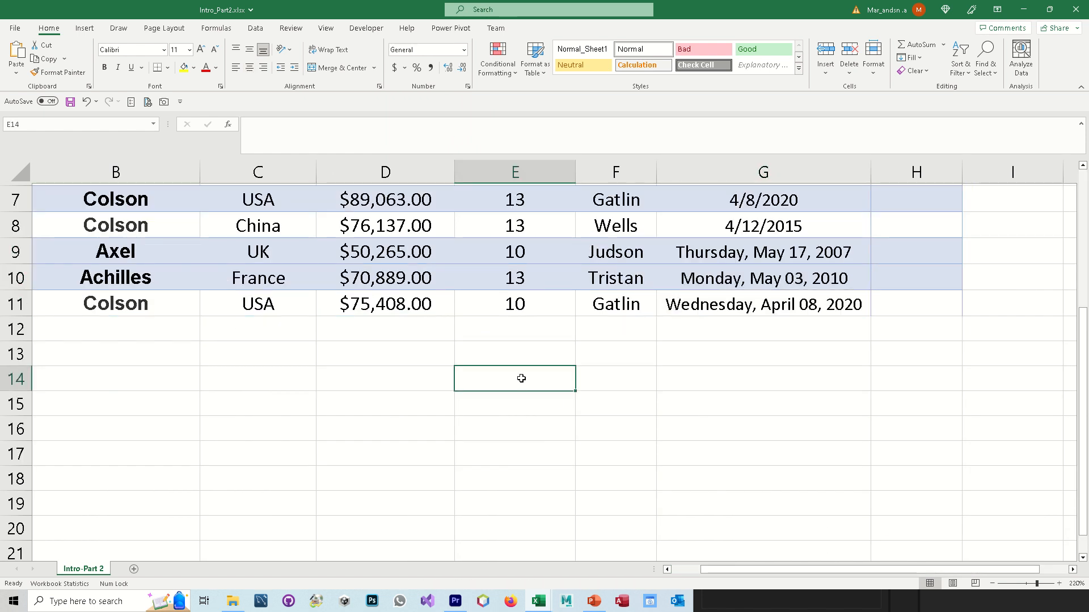
pyautogui.write('=')
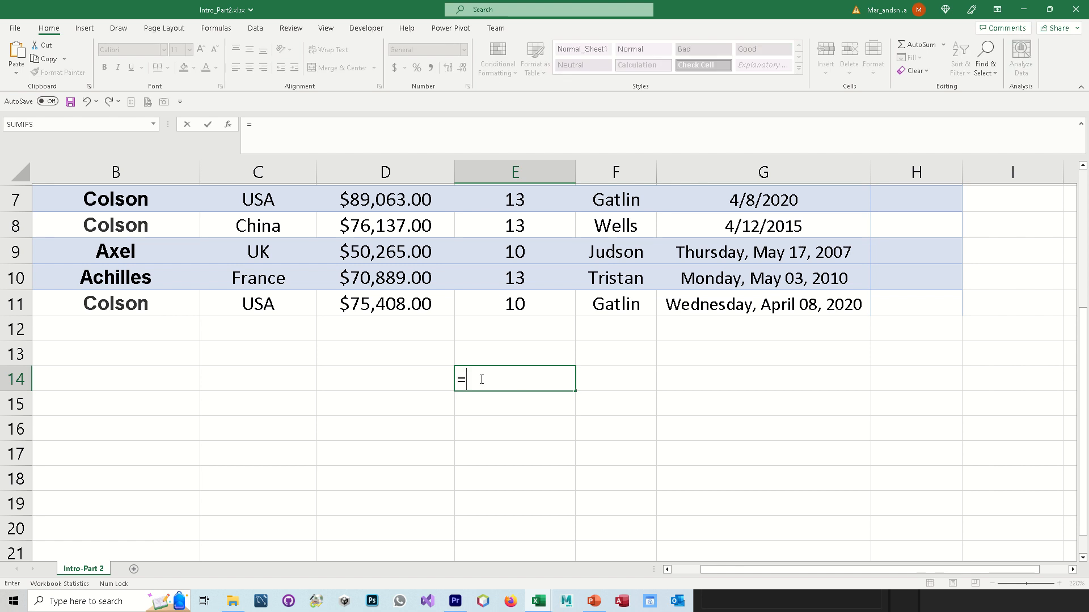
pyautogui.write('today()')
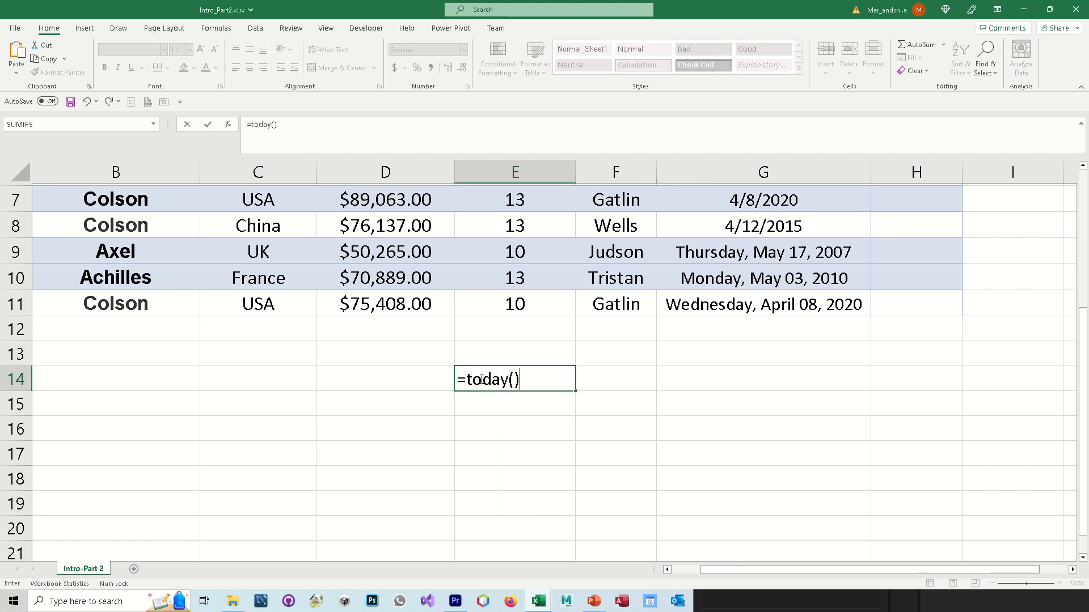
pyautogui.press('Return')
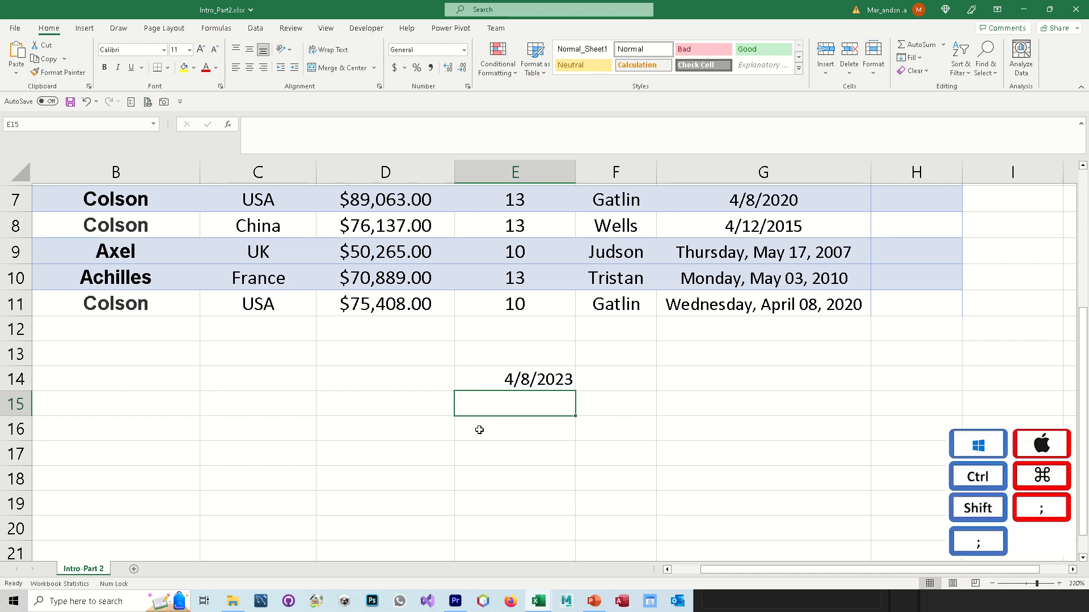
# Insert the current time as a fixed value in E15 and the current date in E16.
pyautogui.hotkey('ctrl', 'shift', ';')
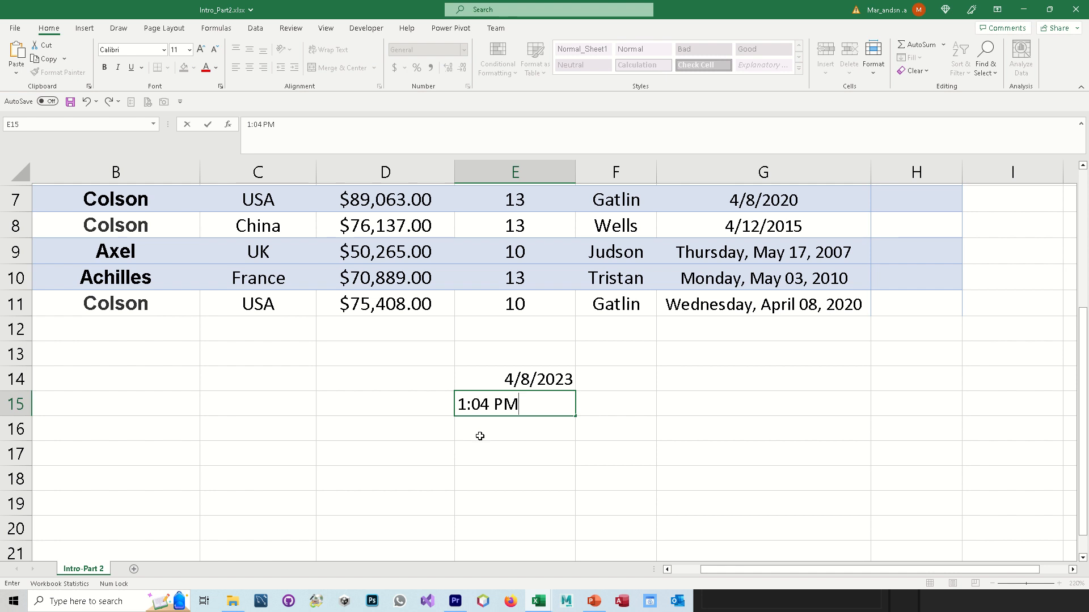
pyautogui.click(480, 436)
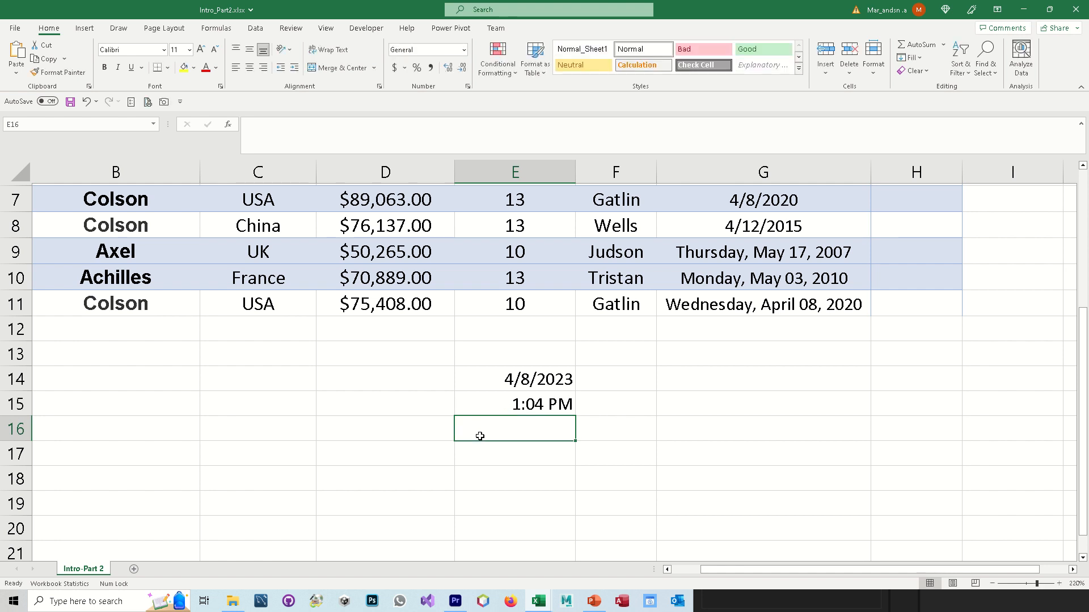
pyautogui.hotkey('ctrl', ';')
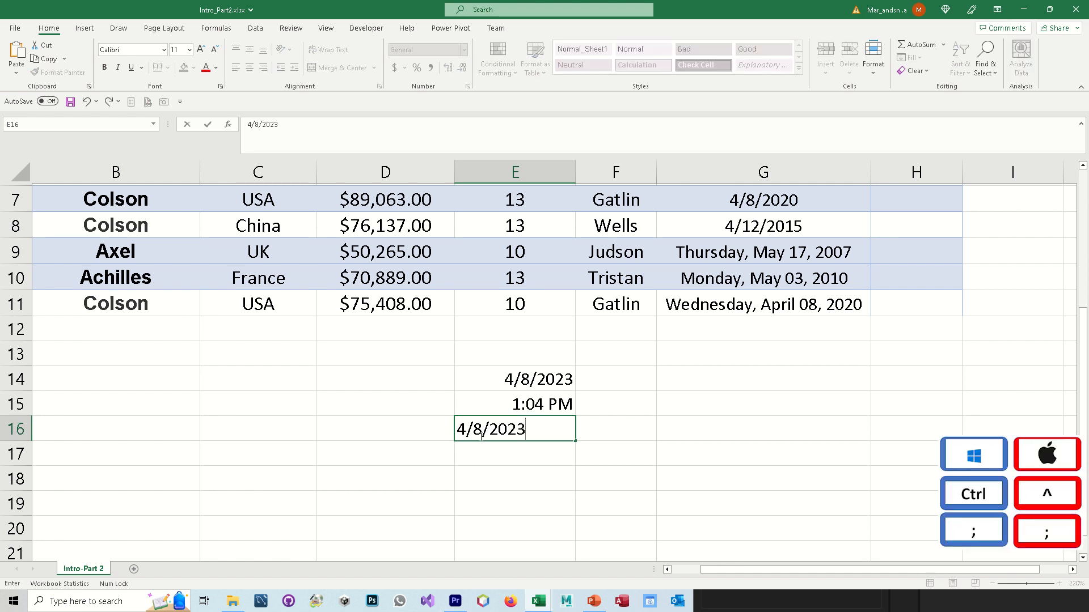
pyautogui.click(493, 454)
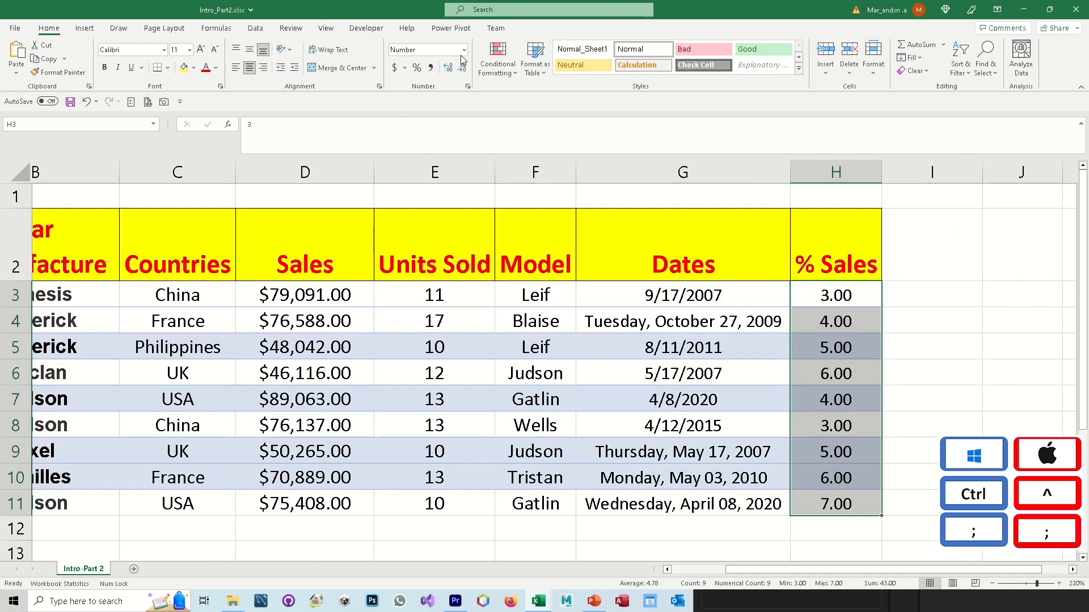
# Change the % Sales cells H3:H11 to the General format and clear their values.
pyautogui.click(463, 50)
pyautogui.click(458, 77)
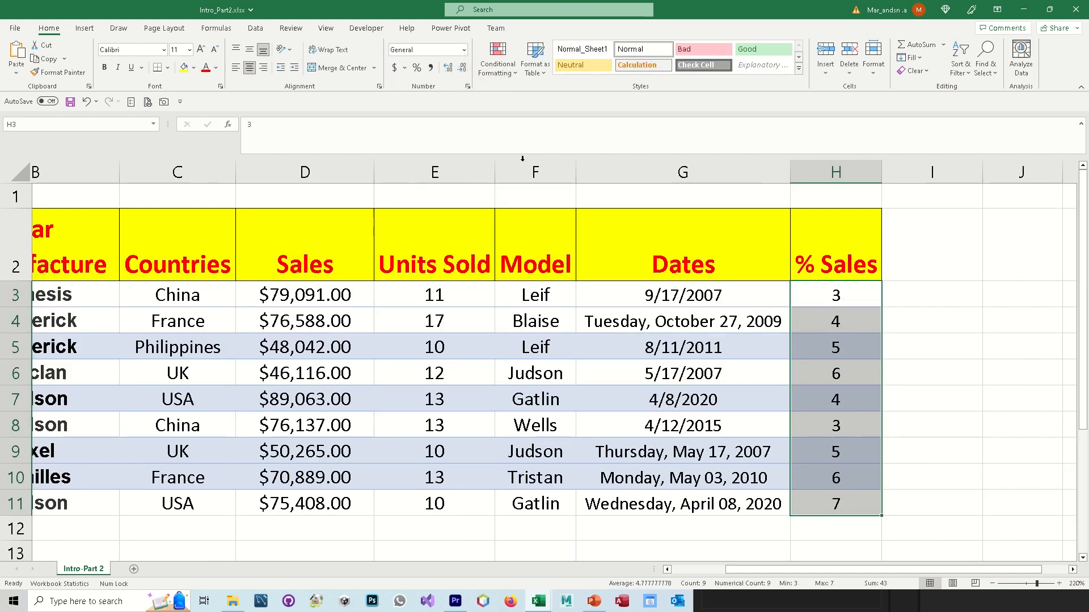
pyautogui.click(908, 402)
pyautogui.moveTo(840, 293); pyautogui.dragTo(843, 503)
pyautogui.press('Delete')
# Enter 2, 3, 4, 5, 4, 3, 4, 5 and 3 down the % Sales column in H3:H11.
pyautogui.click(837, 297)
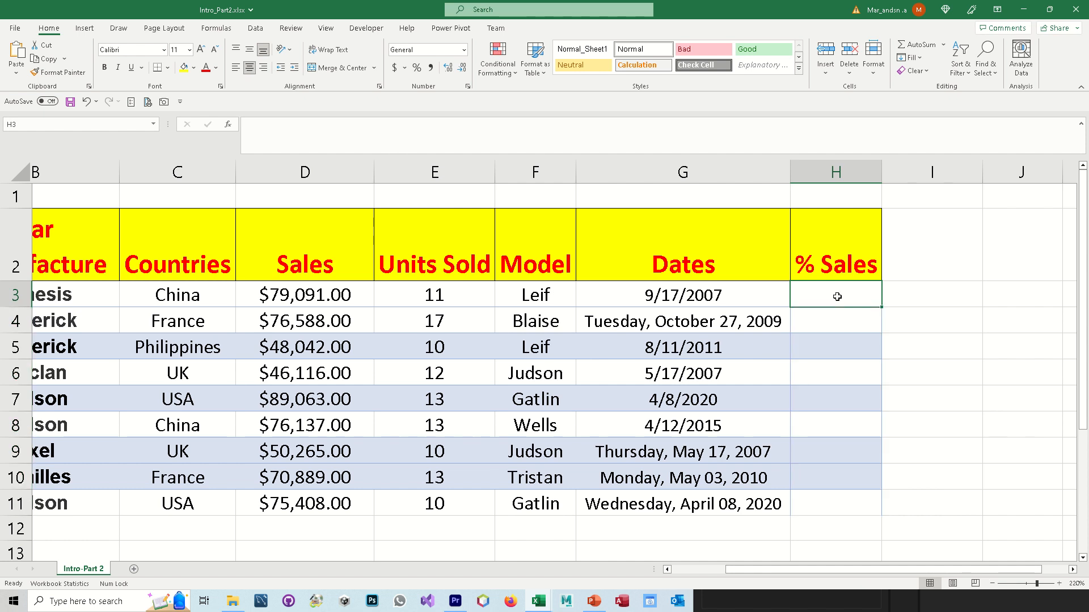
pyautogui.write('2')
pyautogui.press('Return')
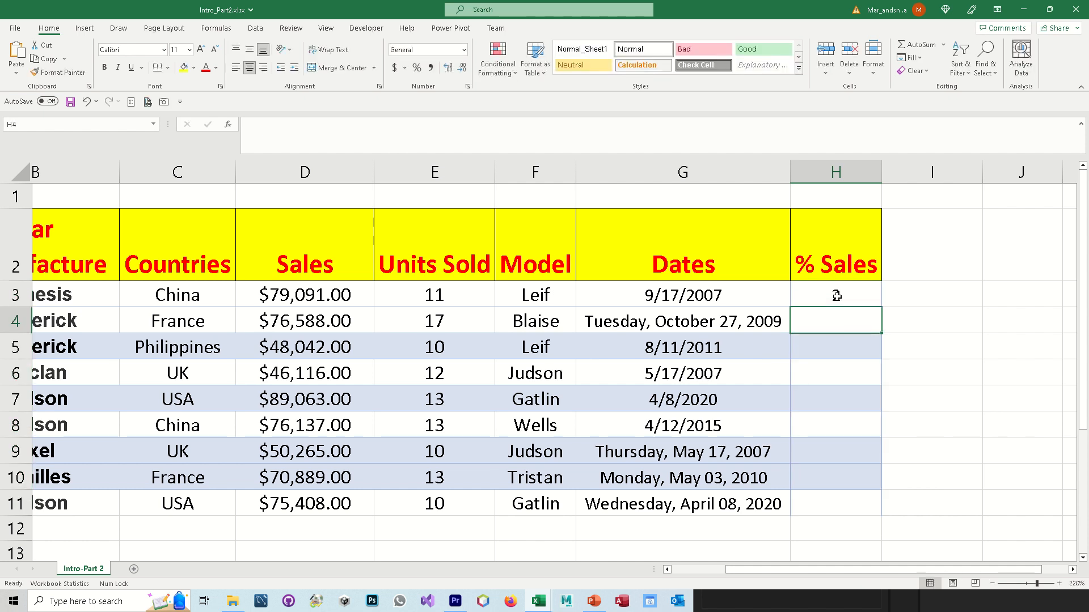
pyautogui.write('3')
pyautogui.press('Return')
pyautogui.write('4')
pyautogui.press('Return')
pyautogui.write('5')
pyautogui.press('Return')
pyautogui.write('4')
pyautogui.press('Return')
pyautogui.write('3')
pyautogui.press('Return')
pyautogui.write('4')
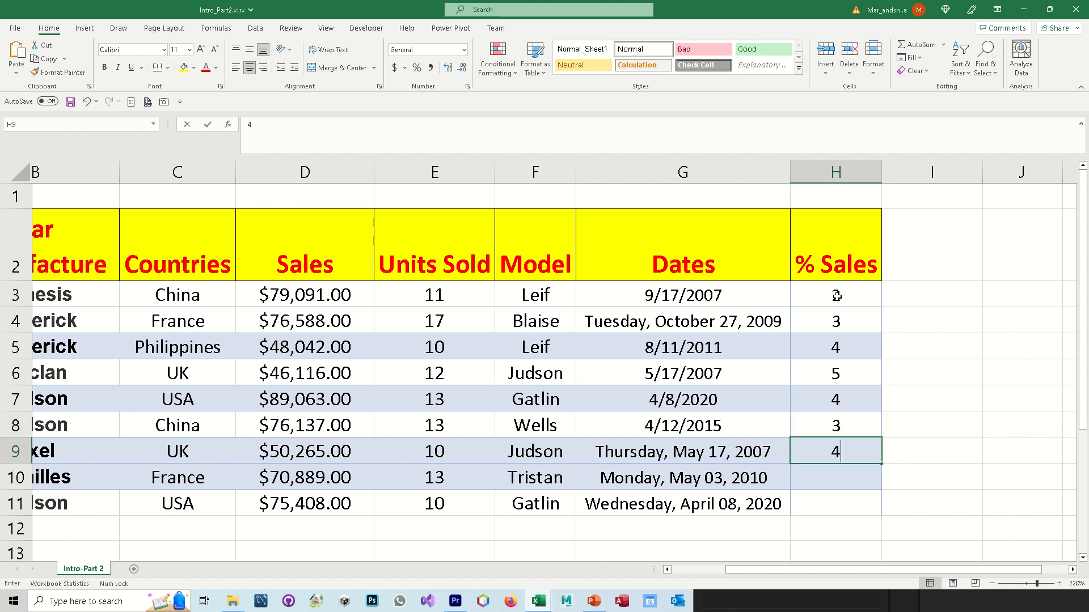
pyautogui.write(' 5 3')
pyautogui.press('Return')
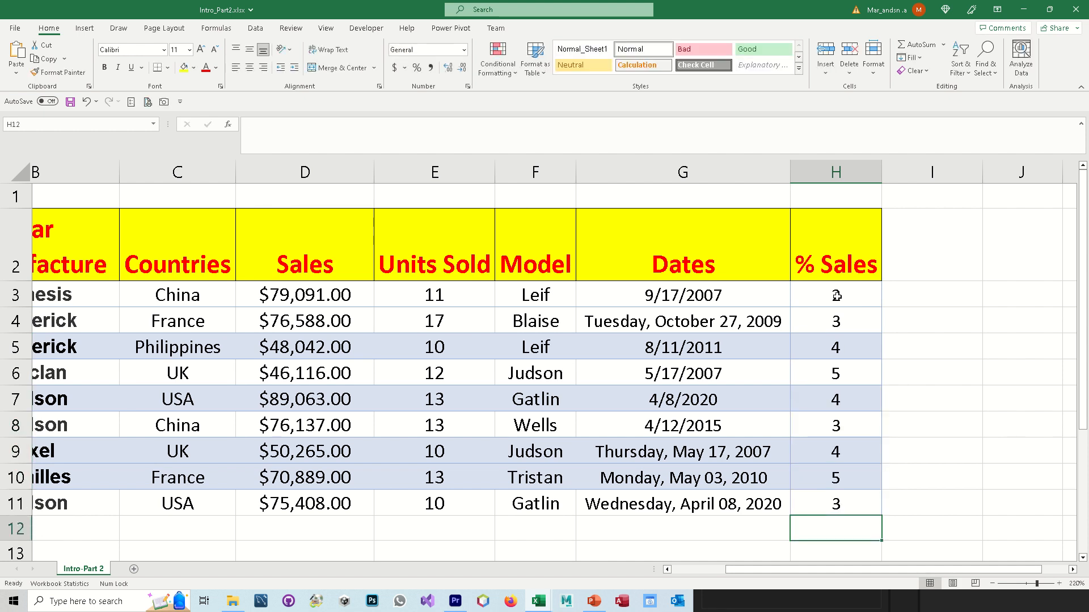
# Apply the two-decimal Percentage number format to H3 and the Percent Style to H4.
pyautogui.click(837, 295)
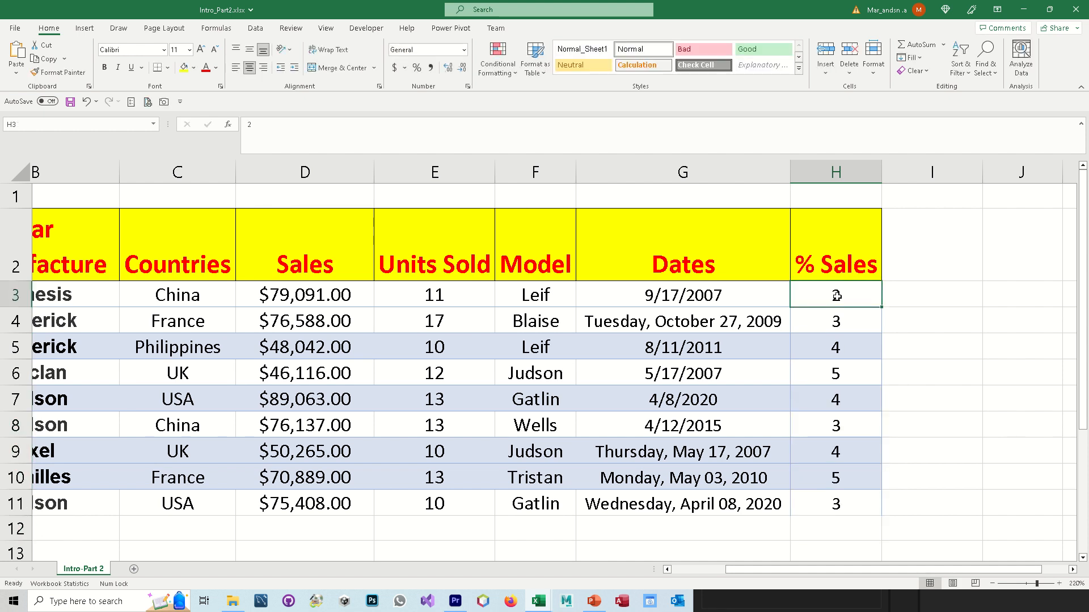
pyautogui.click(462, 51)
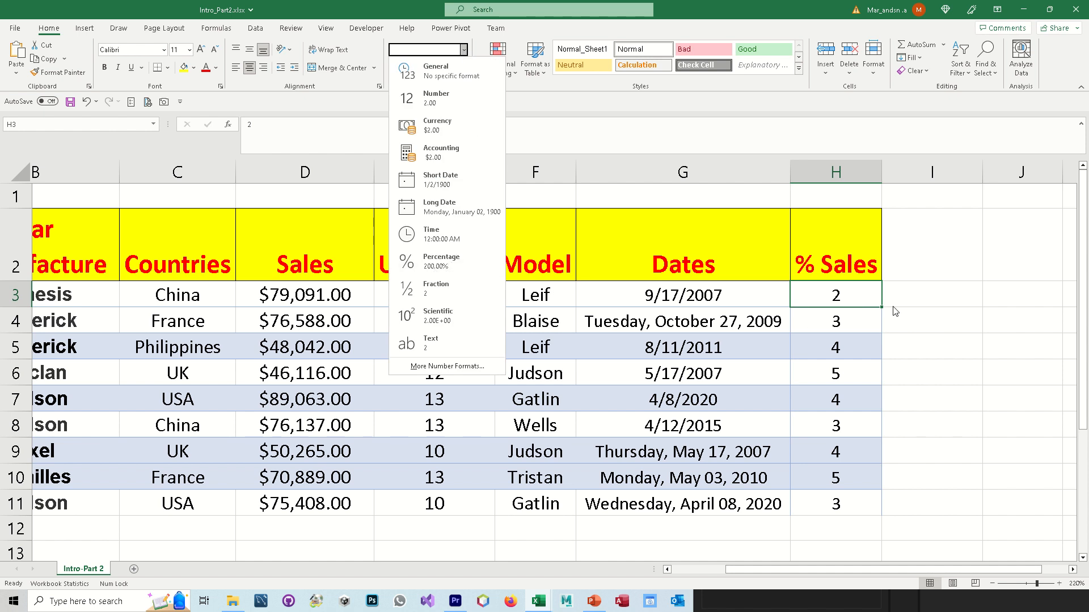
pyautogui.click(423, 269)
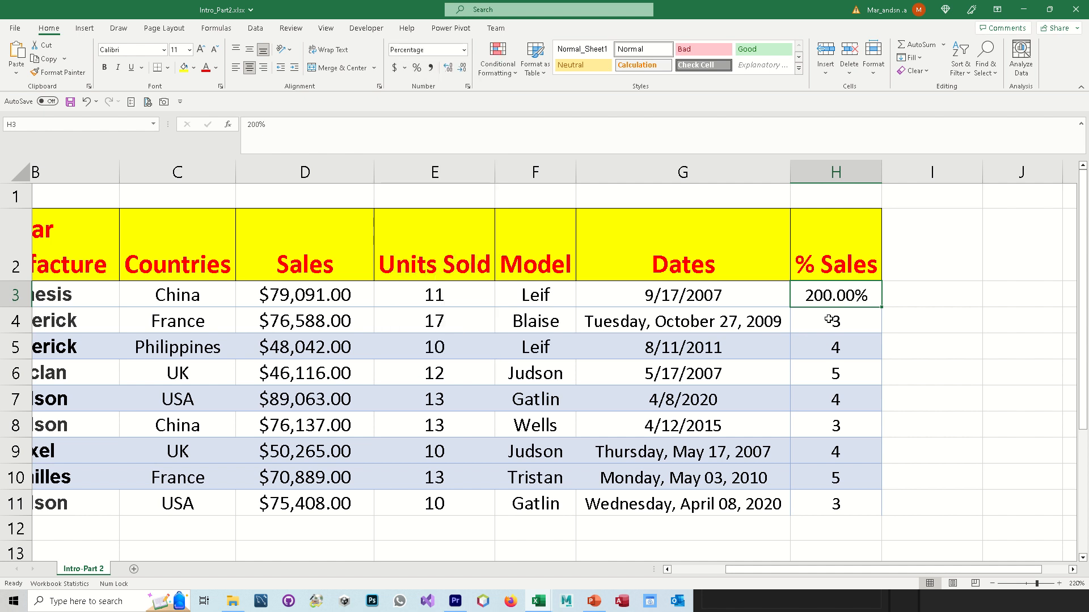
pyautogui.click(829, 320)
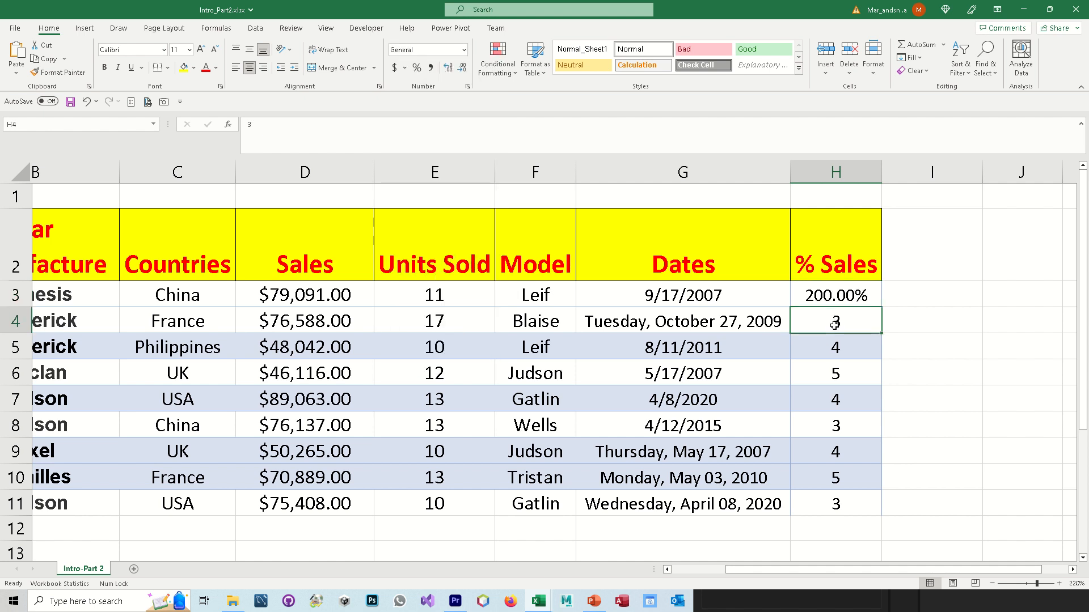
pyautogui.click(418, 69)
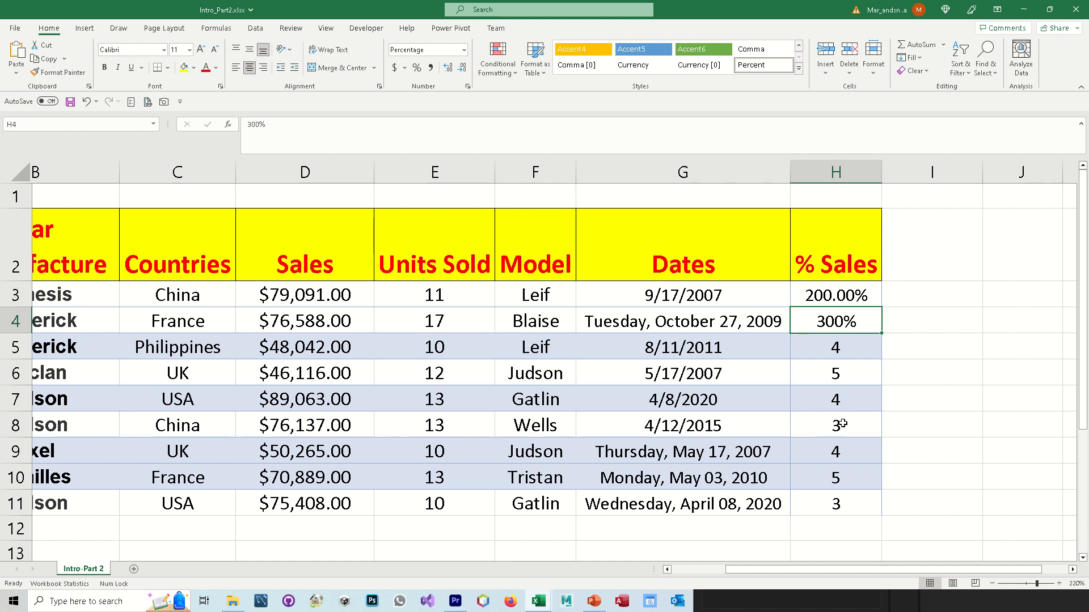
# Apply the Percent Style to the % Sales value in H5.
pyautogui.click(838, 375)
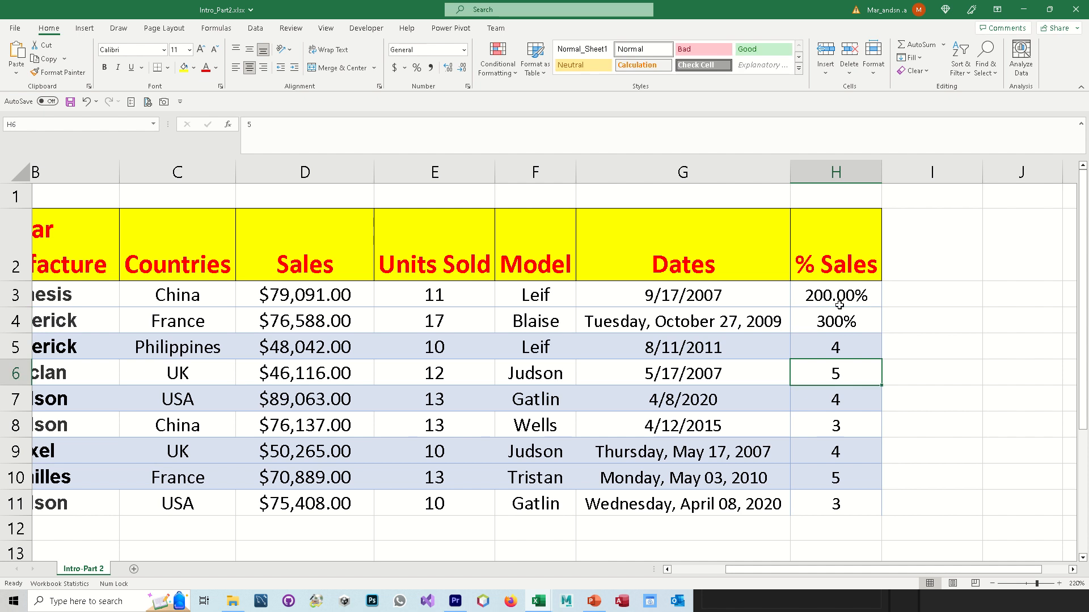
pyautogui.click(837, 347)
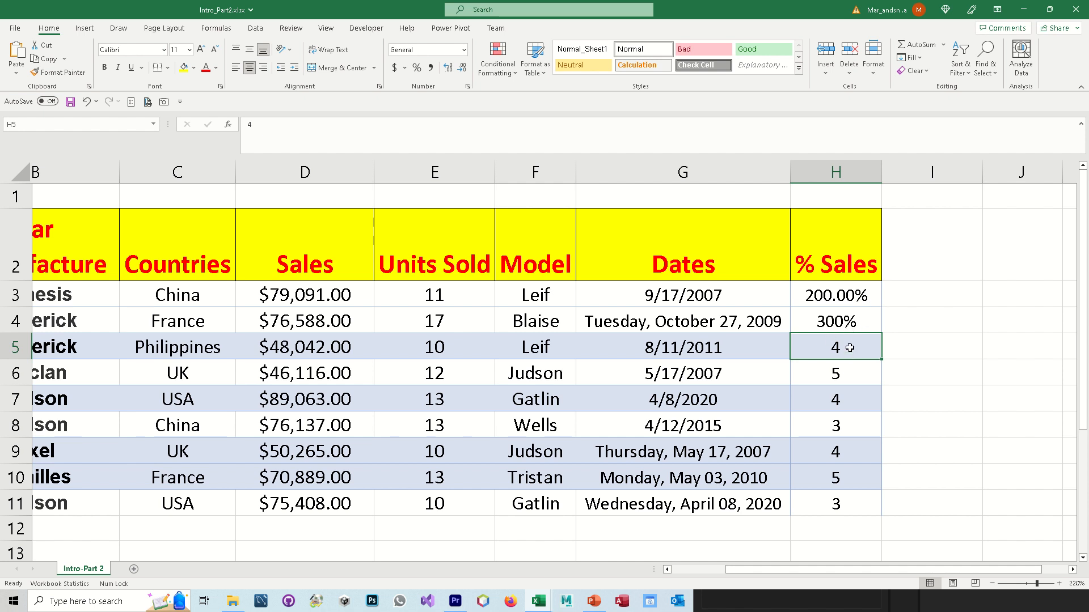
pyautogui.click(830, 384)
pyautogui.click(833, 362)
pyautogui.click(416, 68)
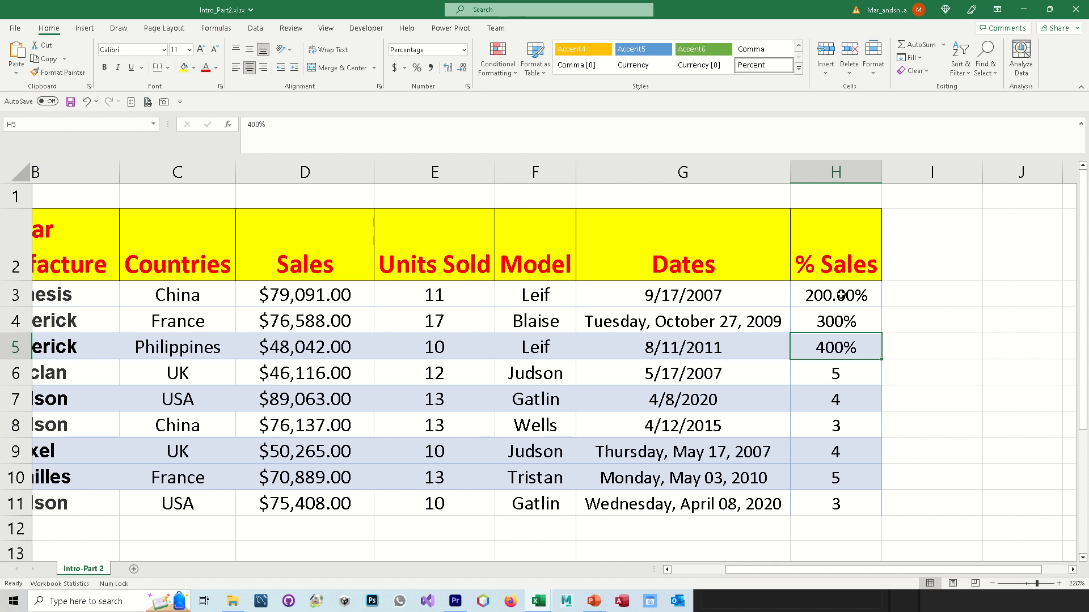
# Clear all the values in the % Sales cells H3:H11 and make H3 the active cell.
pyautogui.moveTo(841, 295); pyautogui.dragTo(833, 500)
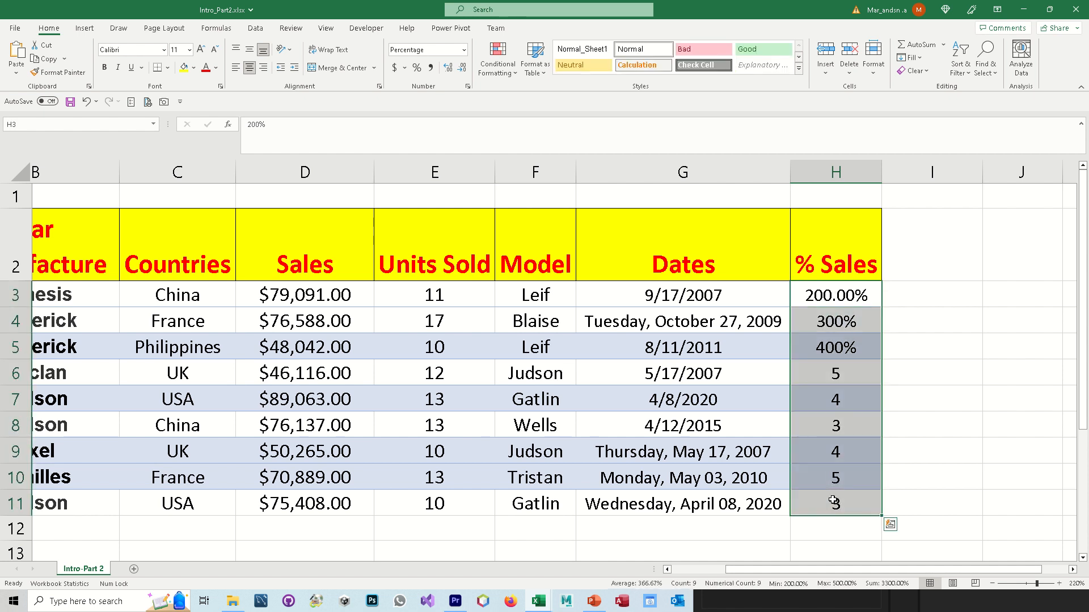
pyautogui.press('Delete')
pyautogui.click(834, 298)
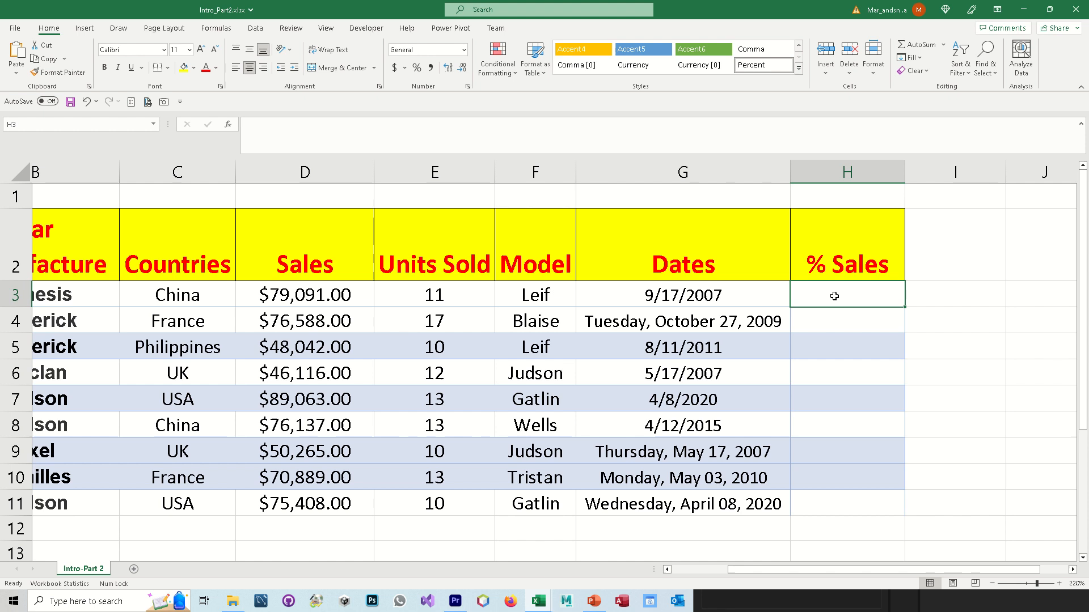
# Enter 0.04, 0.05, 0.0563, 0.034 and 0.45 down the % Sales column in H3:H7.
pyautogui.write('0.04')
pyautogui.press('Return')
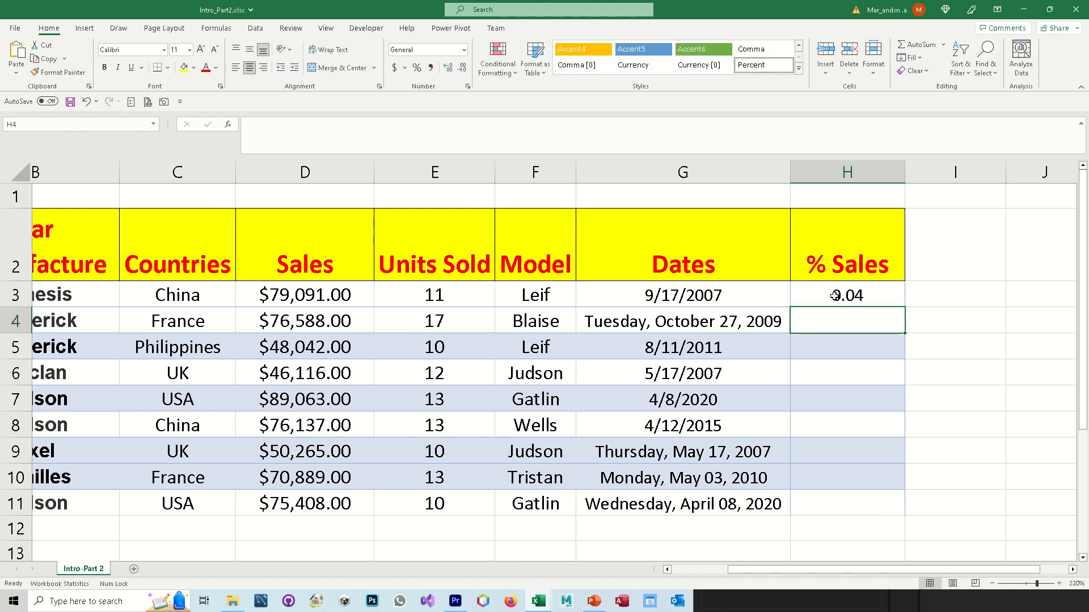
pyautogui.write('0.05')
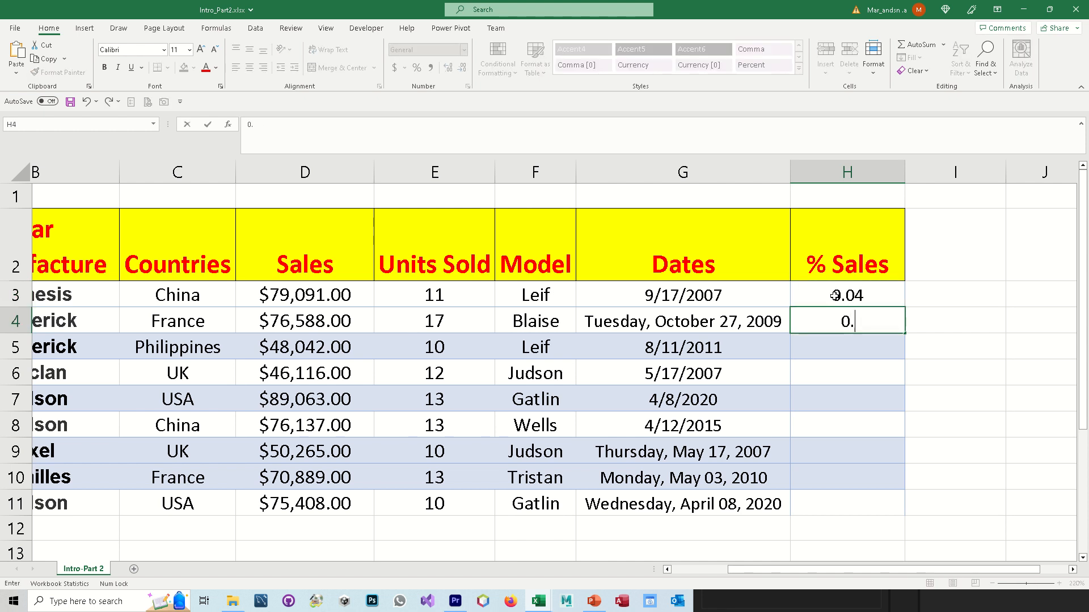
pyautogui.press('Return')
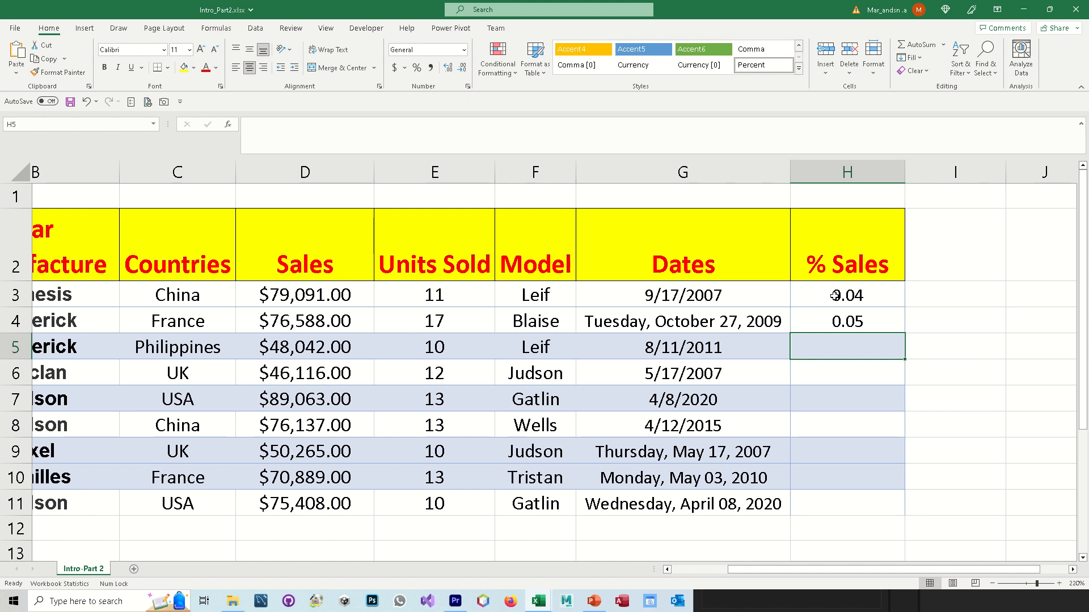
pyautogui.write('0.')
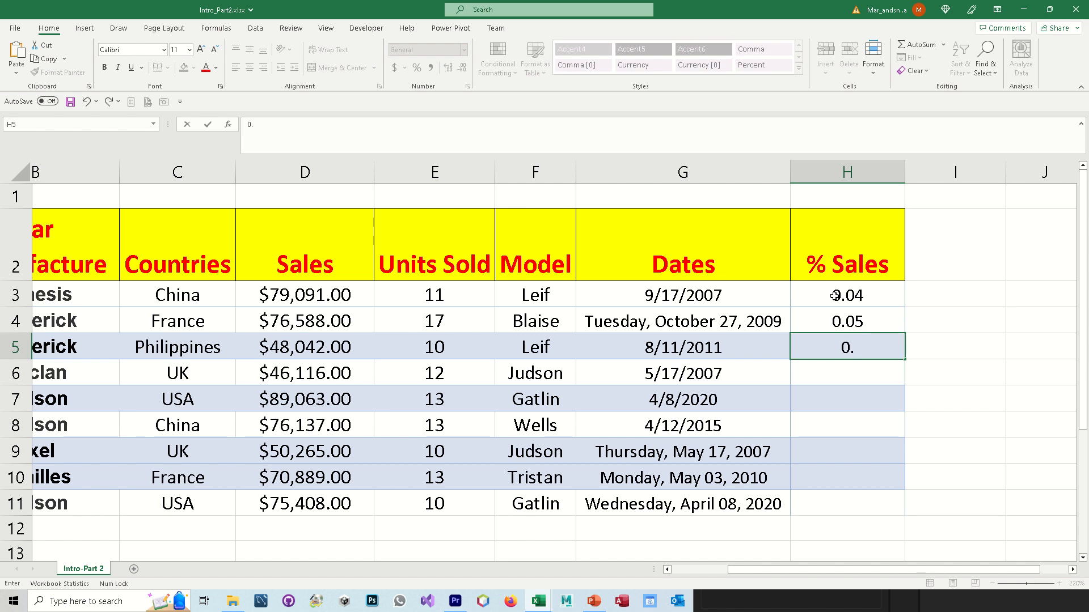
pyautogui.write('0563')
pyautogui.press('Return')
pyautogui.write('0')
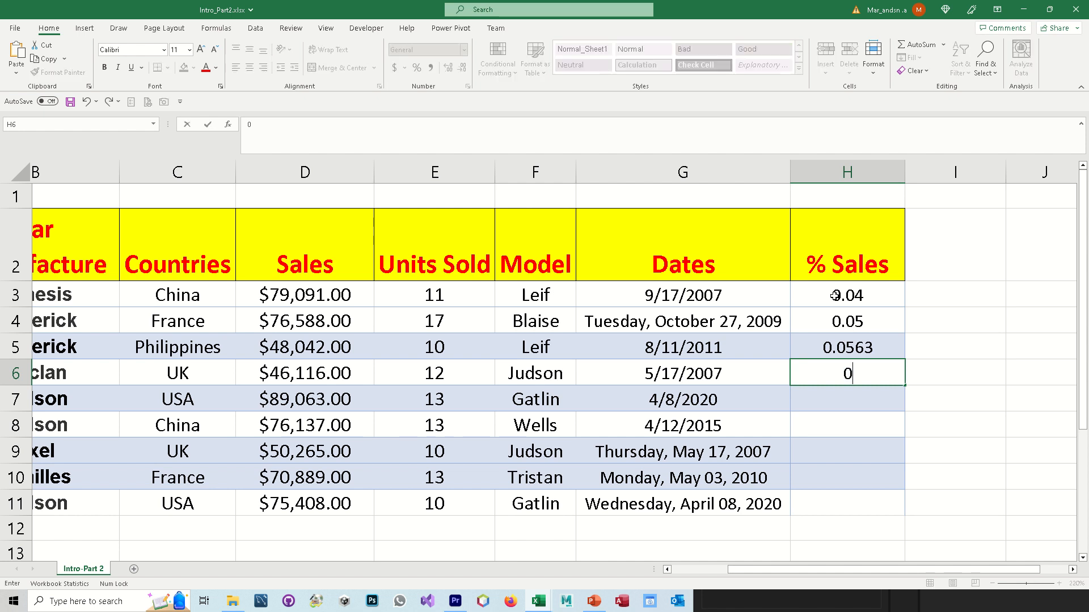
pyautogui.write('.034')
pyautogui.press('Return')
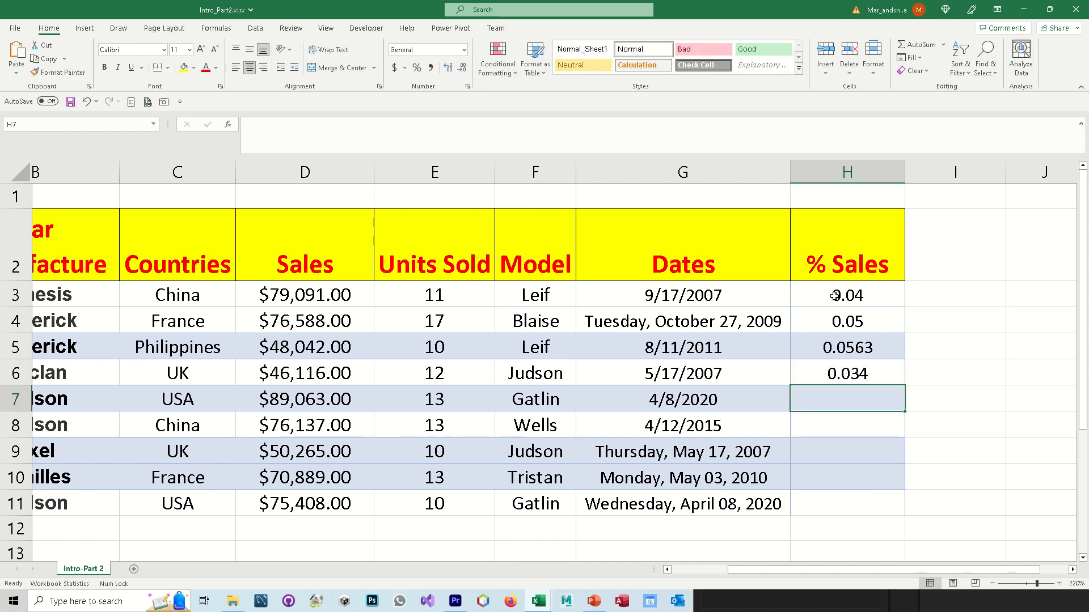
pyautogui.write('0.')
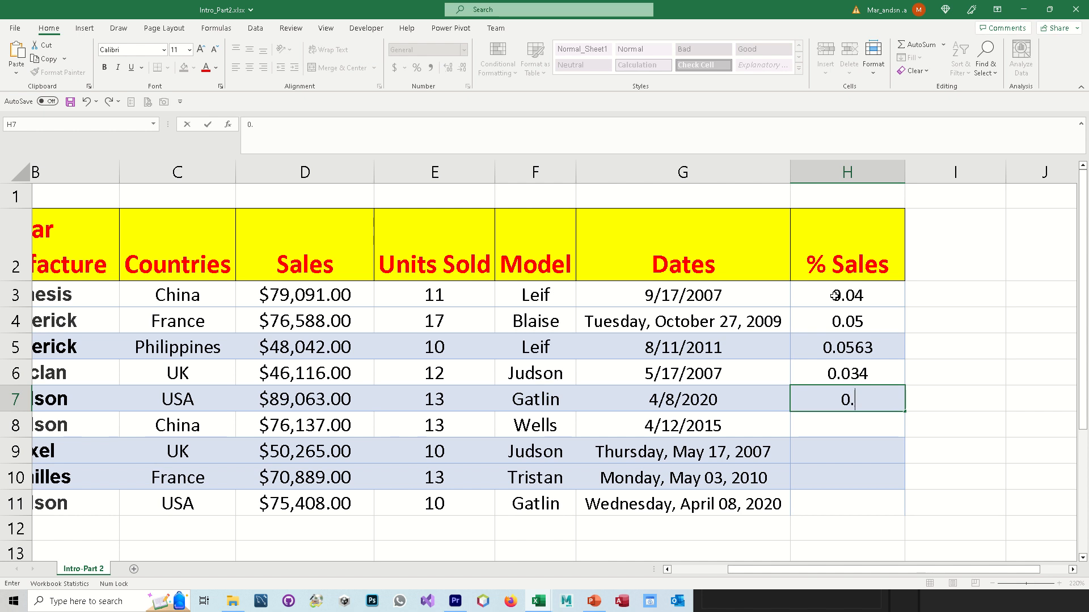
pyautogui.write('45')
pyautogui.press('Return')
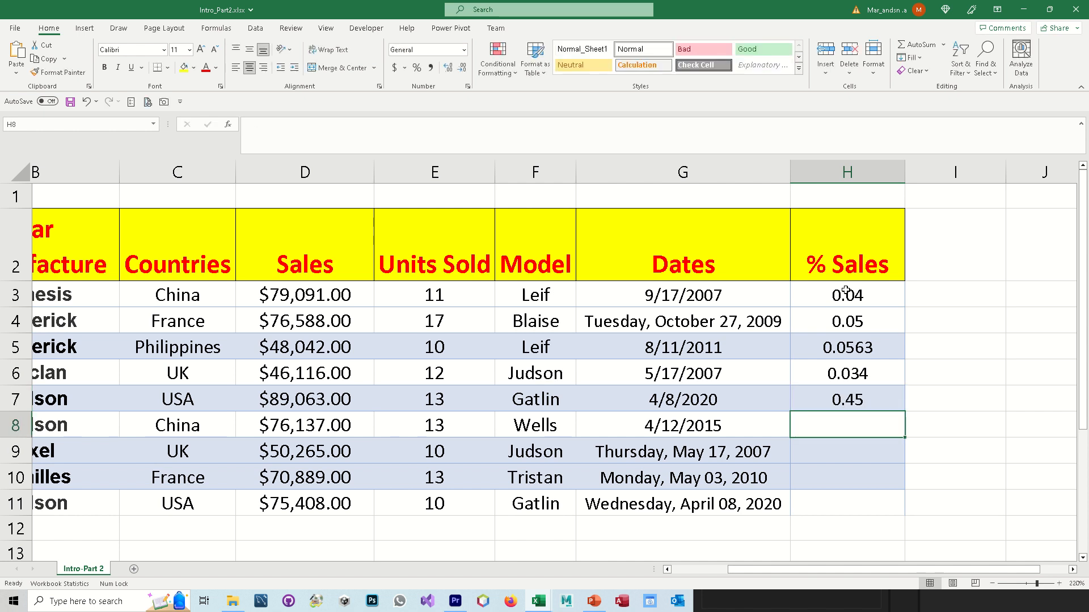
# Apply the Percent Style to H3 and the Percentage number format with no decimal places to H4.
pyautogui.click(855, 297)
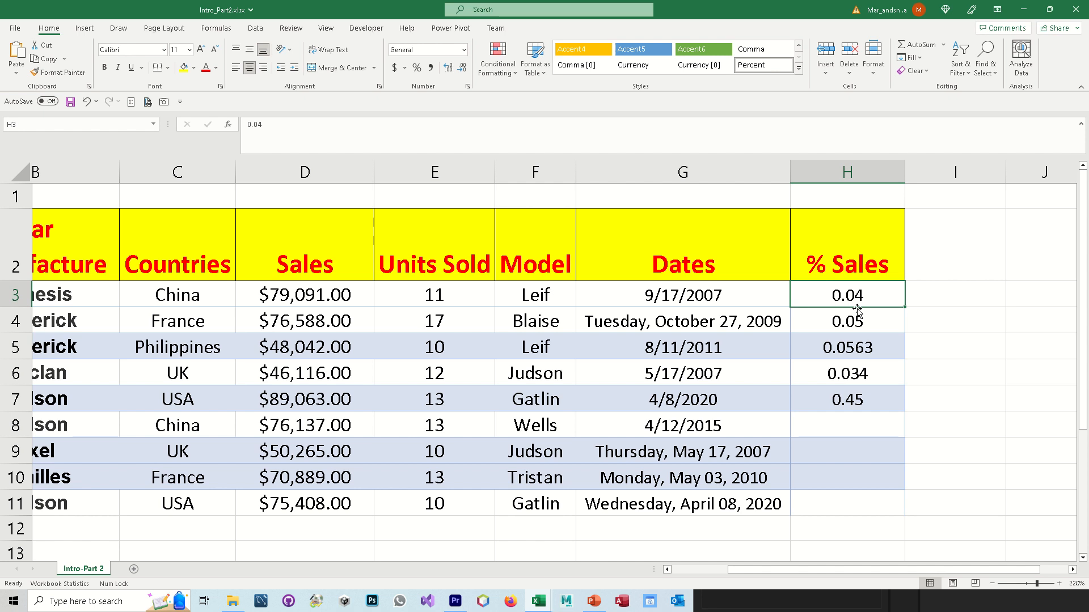
pyautogui.click(418, 69)
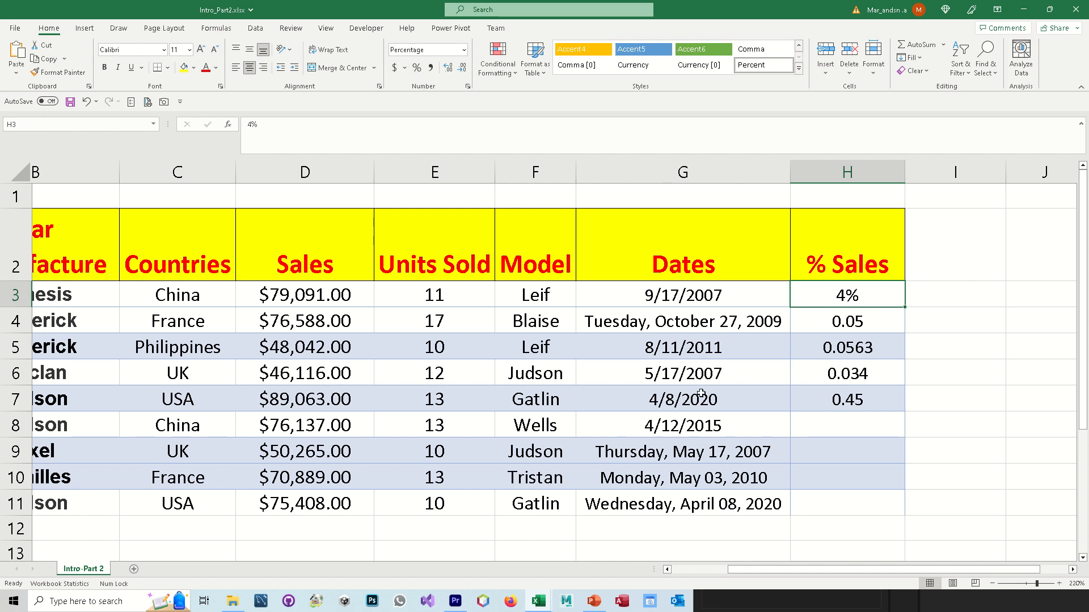
pyautogui.click(859, 322)
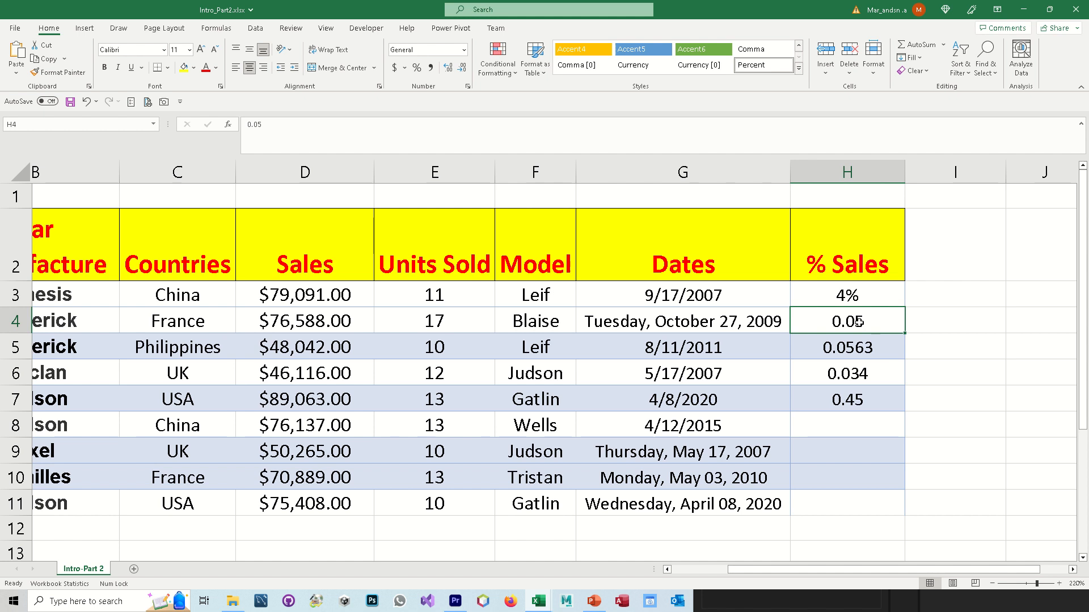
pyautogui.click(463, 50)
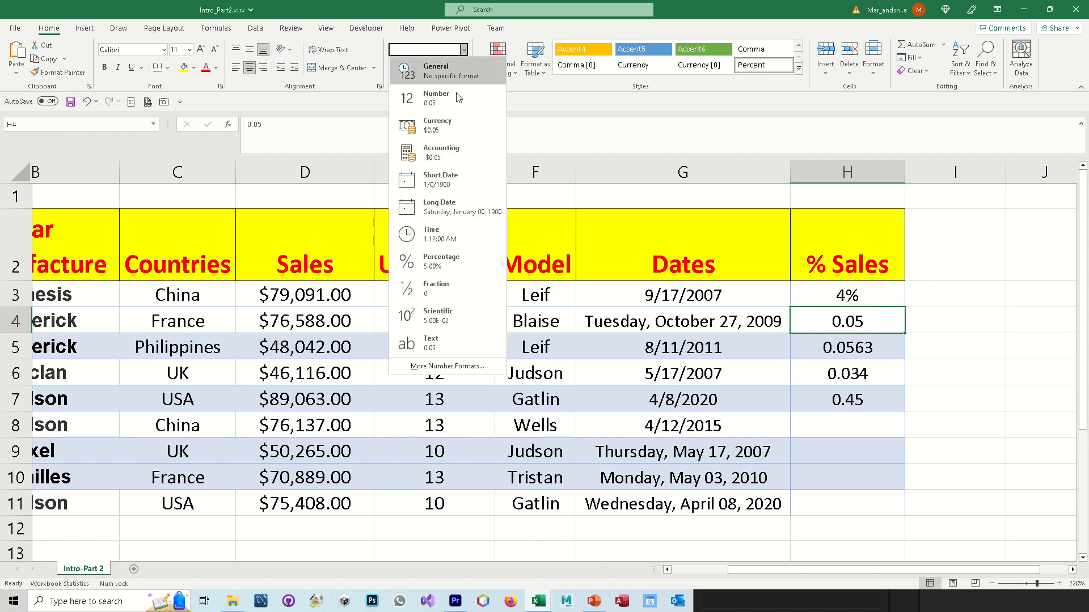
pyautogui.click(440, 265)
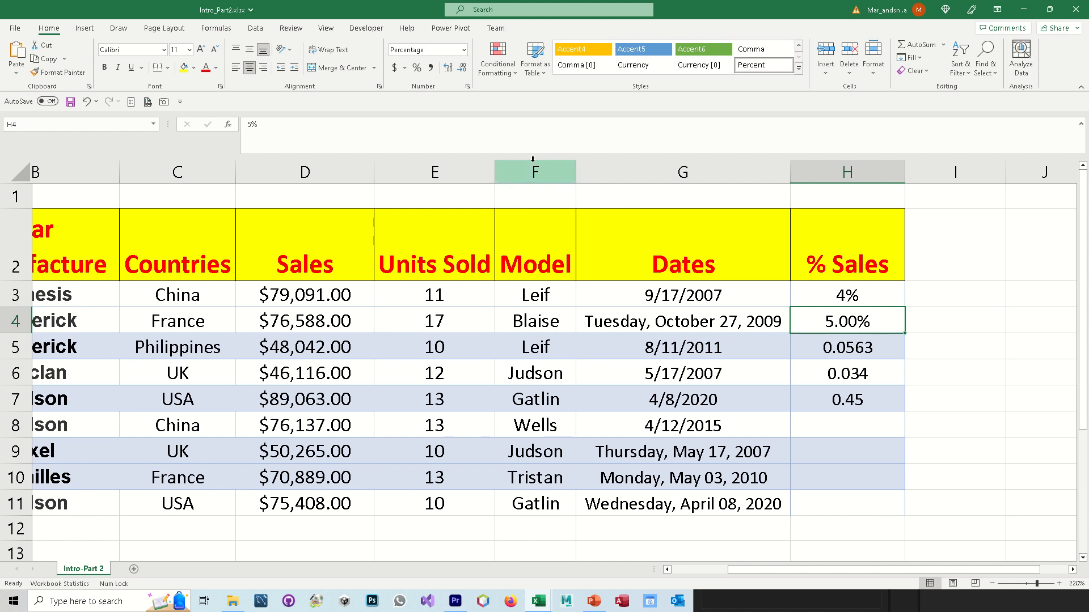
pyautogui.click(463, 72)
pyautogui.click(463, 72)
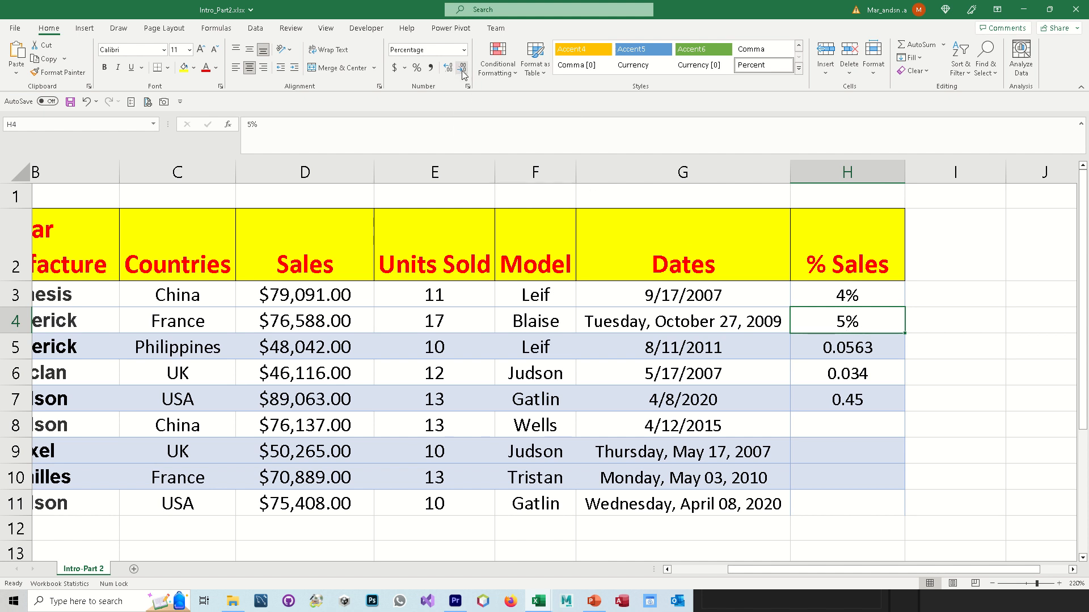
# Apply the Percent Style to the % Sales values in H5, H6 and H7.
pyautogui.click(853, 352)
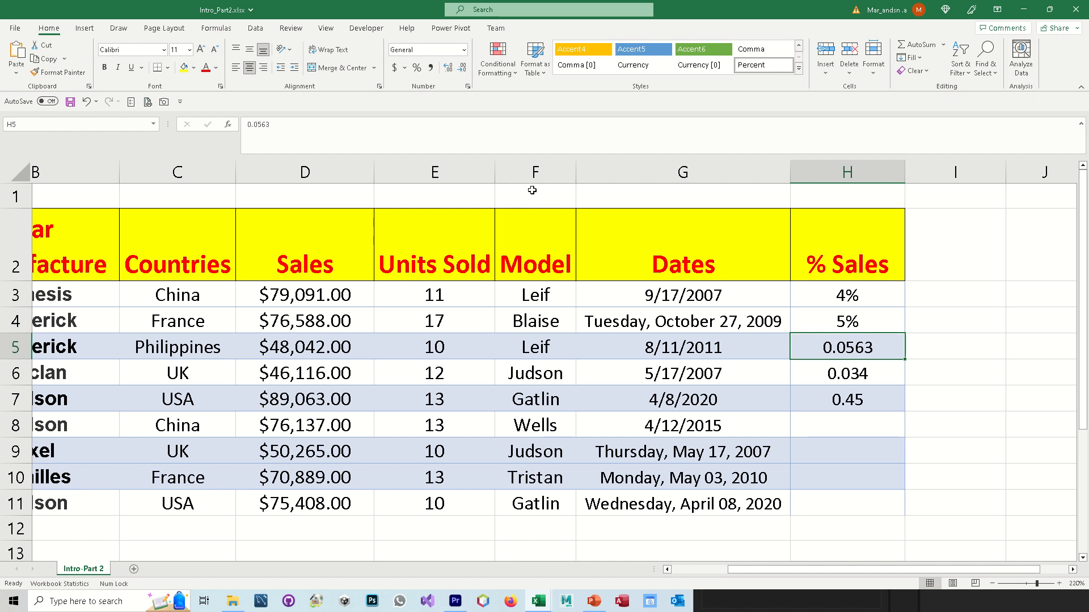
pyautogui.click(417, 68)
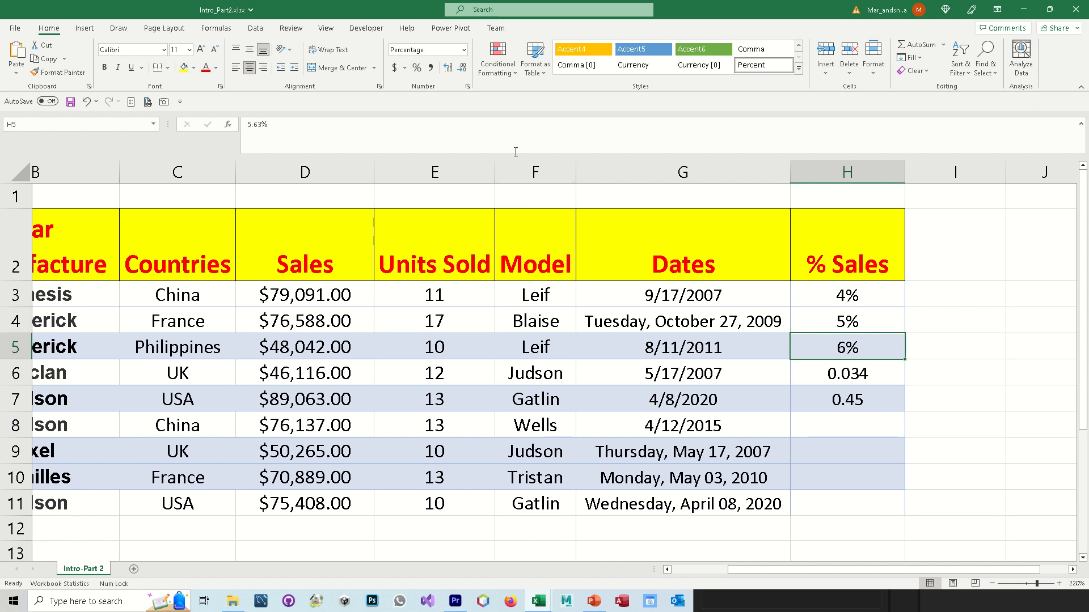
pyautogui.click(865, 378)
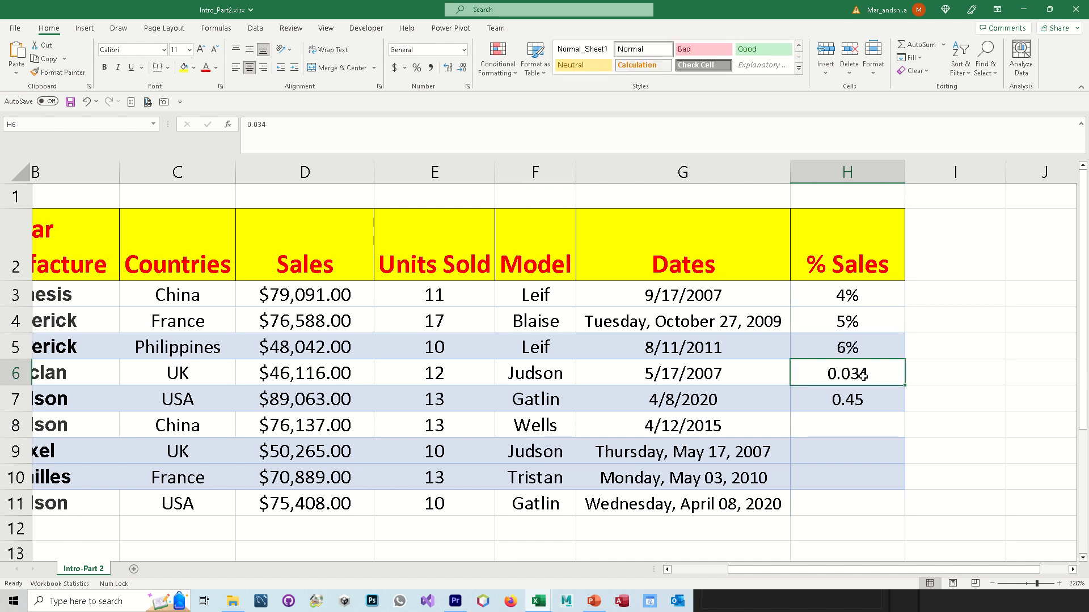
pyautogui.click(416, 69)
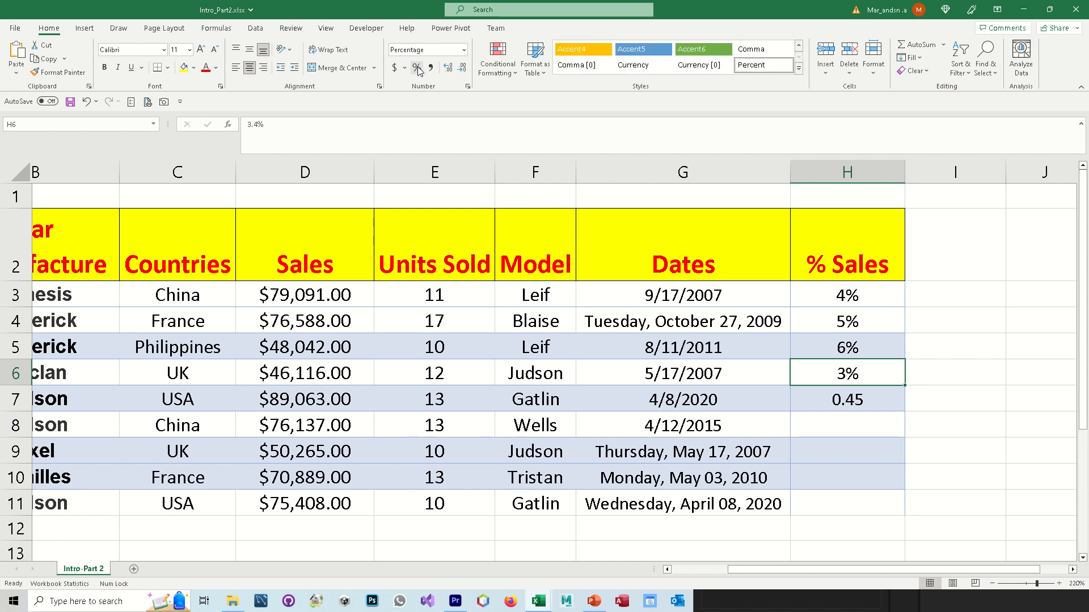
pyautogui.click(845, 398)
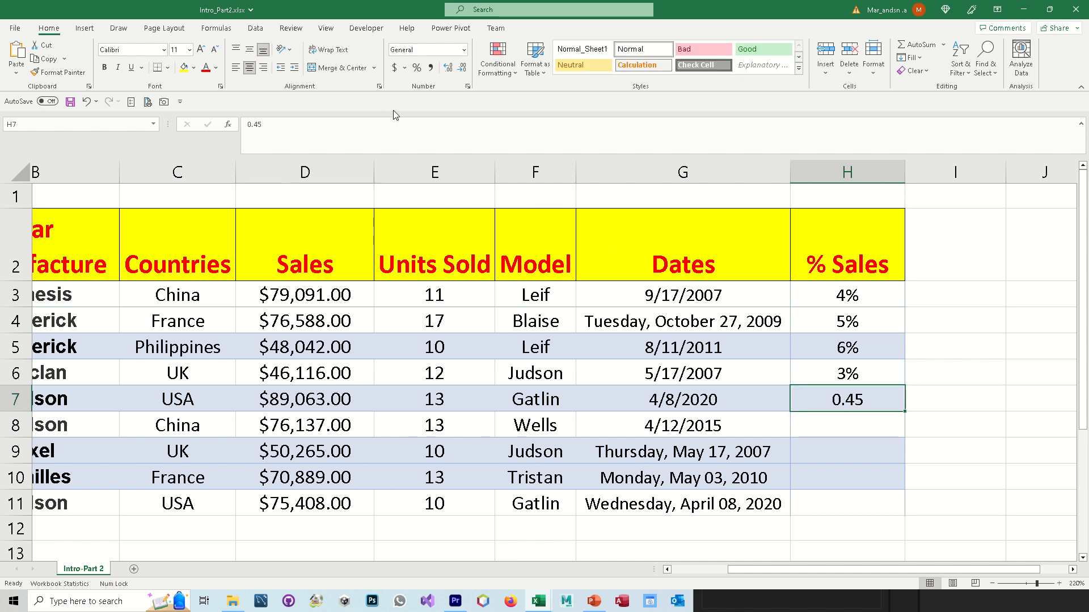
pyautogui.click(417, 69)
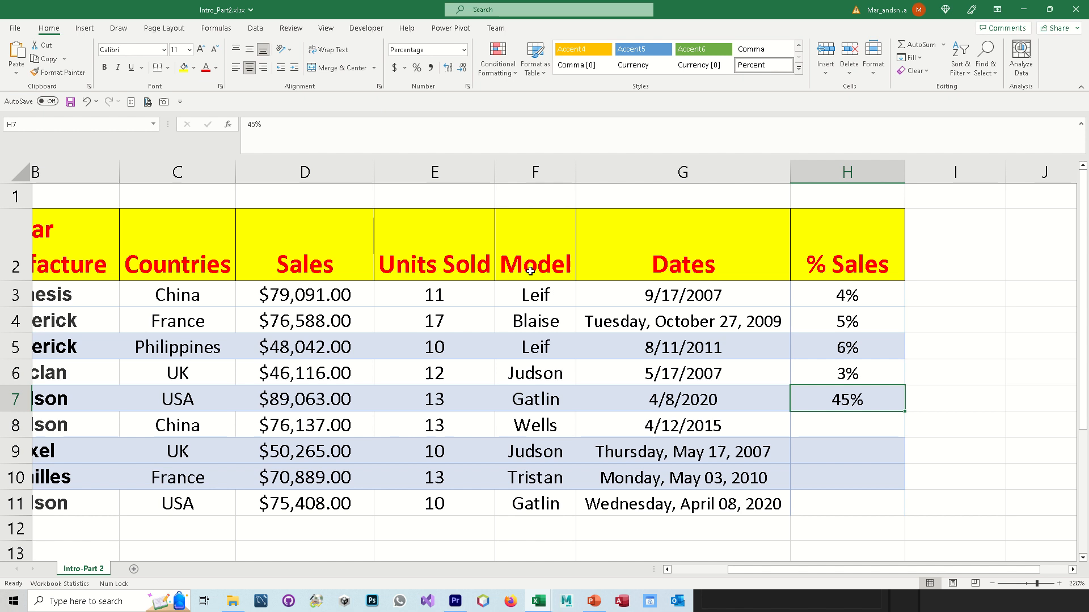
# Enter 0.0564385 as the % Sales value in H8.
pyautogui.click(833, 429)
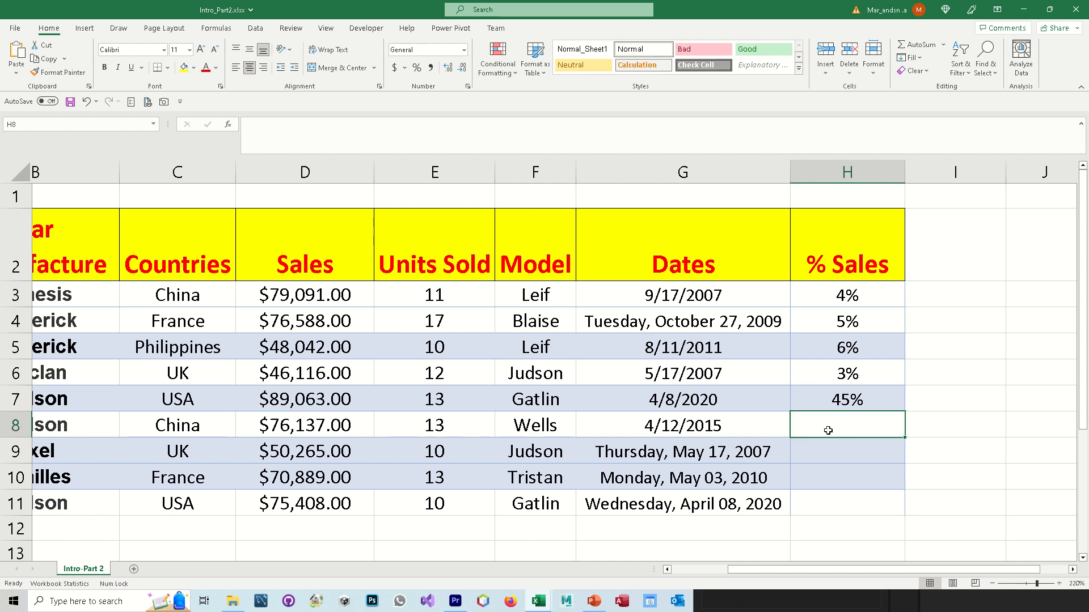
pyautogui.write('0.')
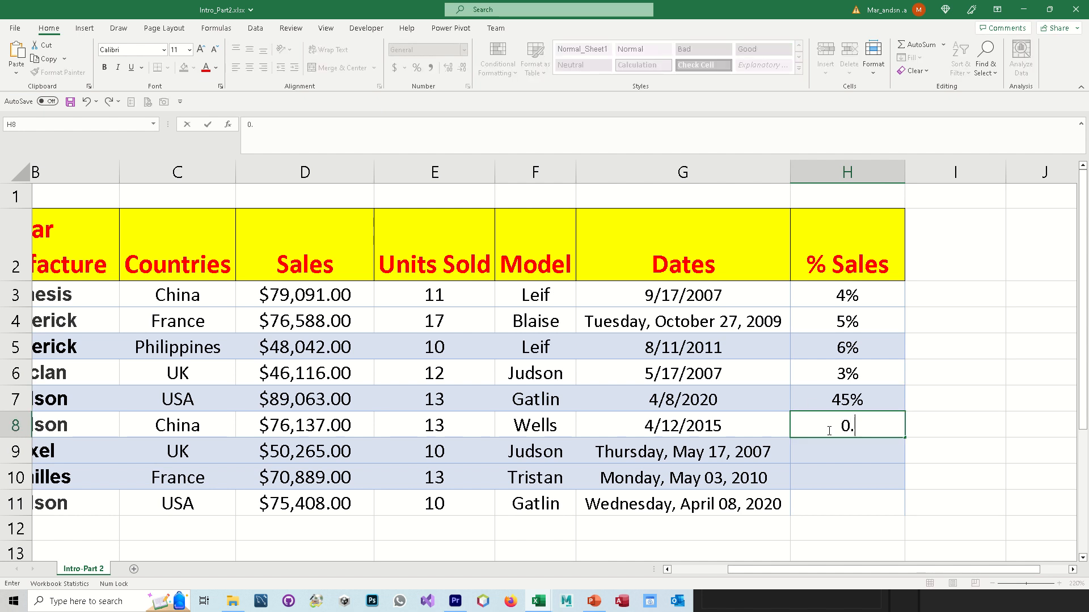
pyautogui.write('0564385')
pyautogui.press('Return')
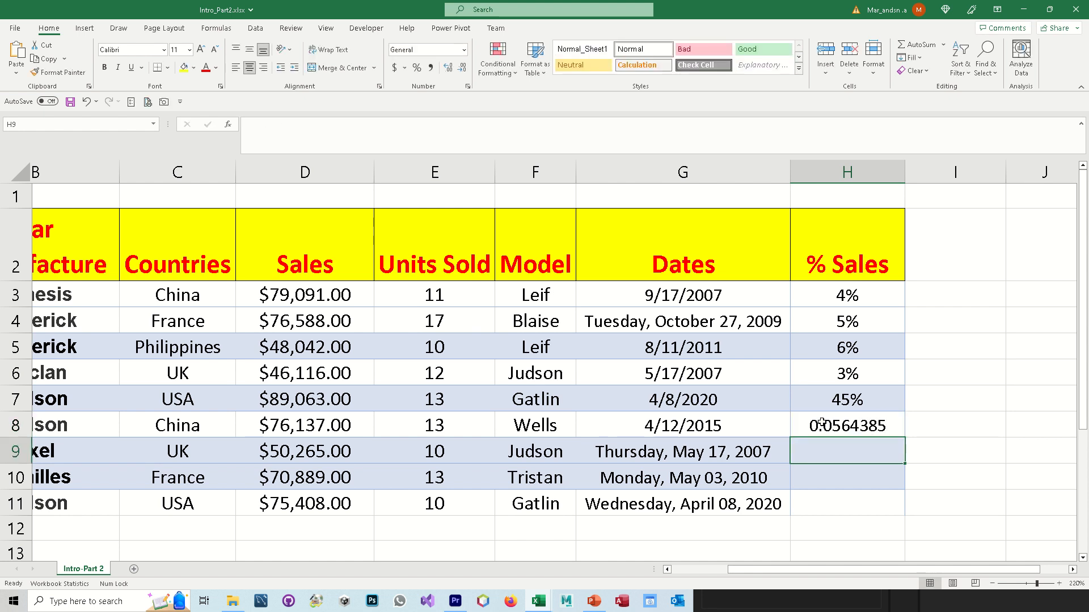
# Try the Percent Style on the % Sales value in H8 and undo it.
pyautogui.click(822, 422)
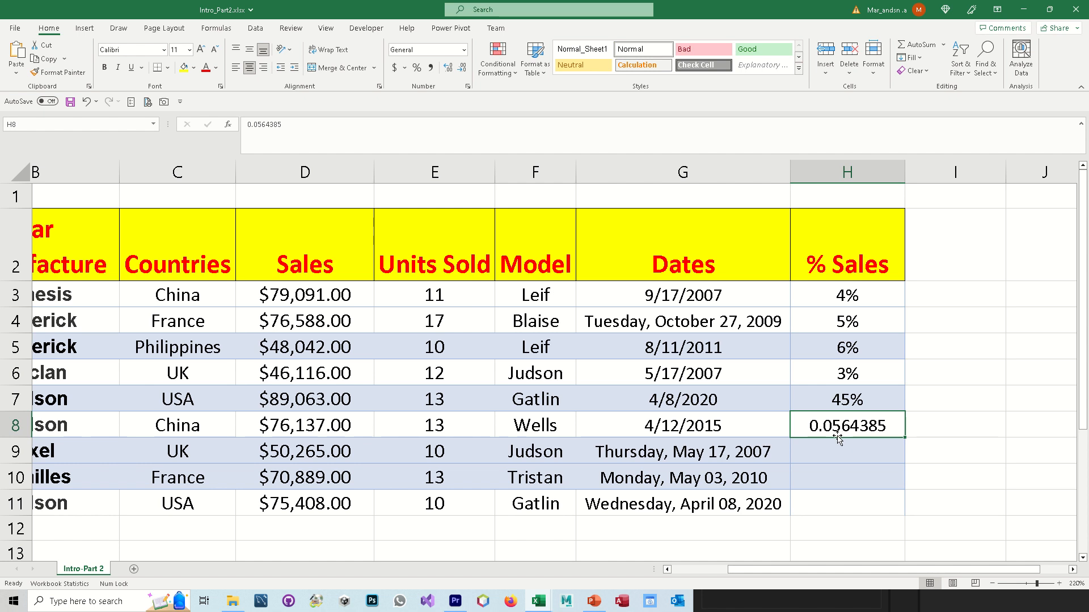
pyautogui.click(417, 68)
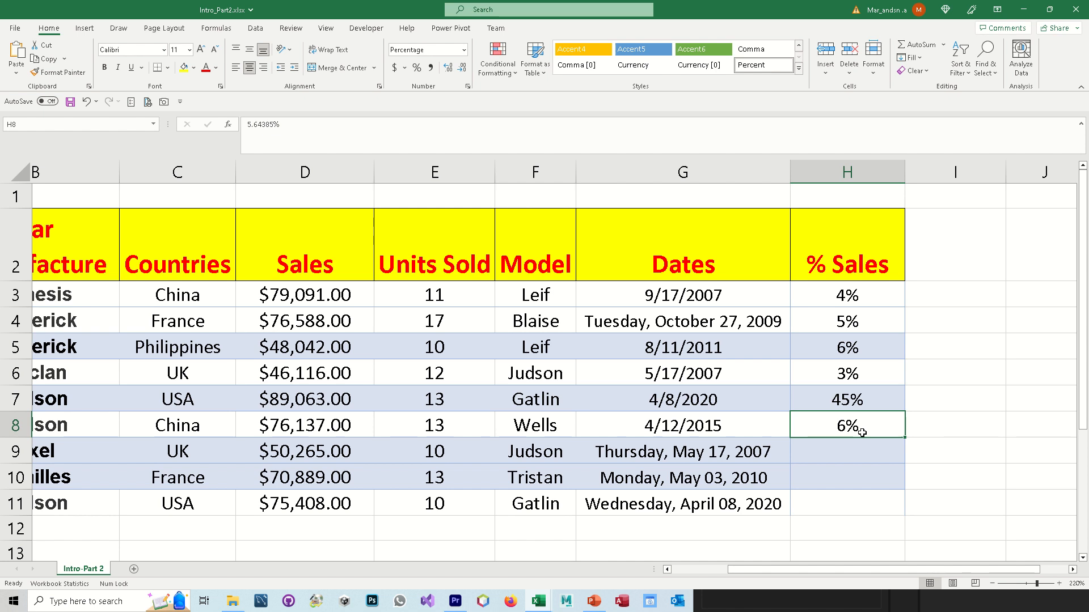
pyautogui.hotkey('ctrl', 'z')
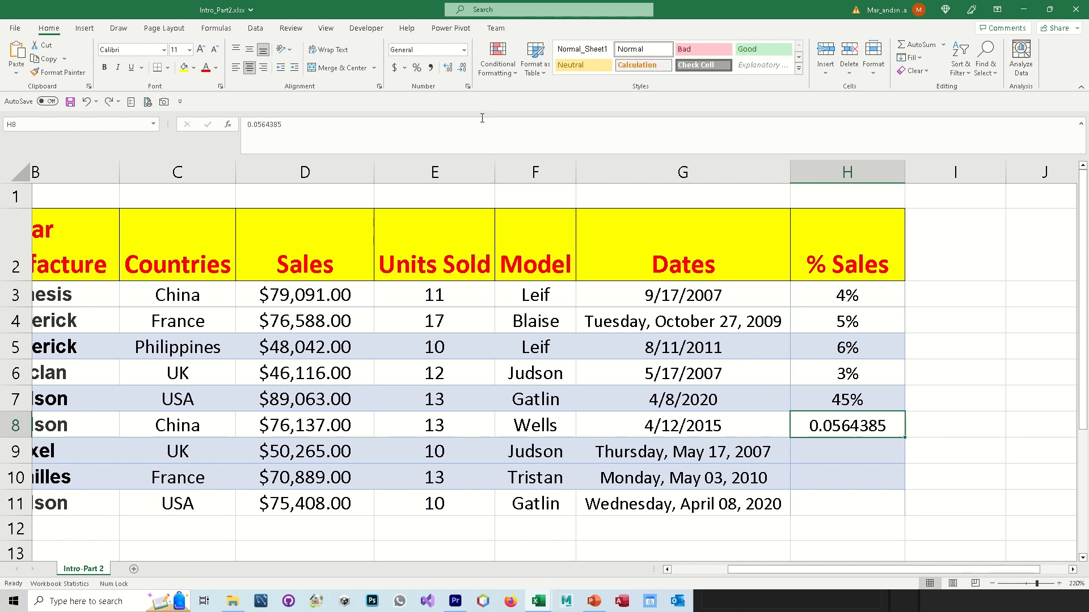
# Format H8 as Percentage with two decimal places through the Format Cells dialog.
pyautogui.click(468, 88)
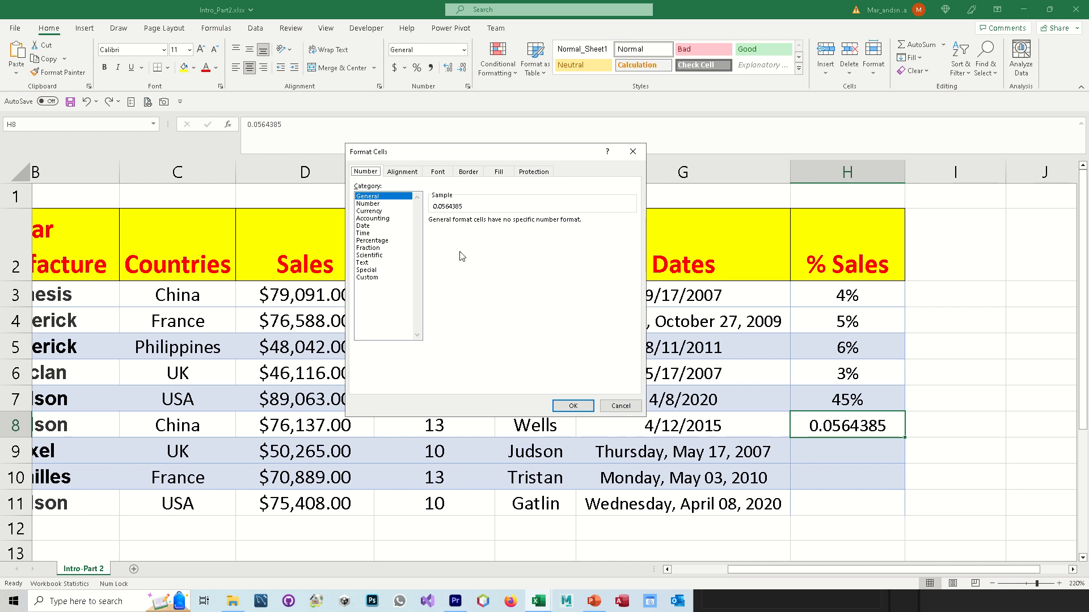
pyautogui.click(367, 241)
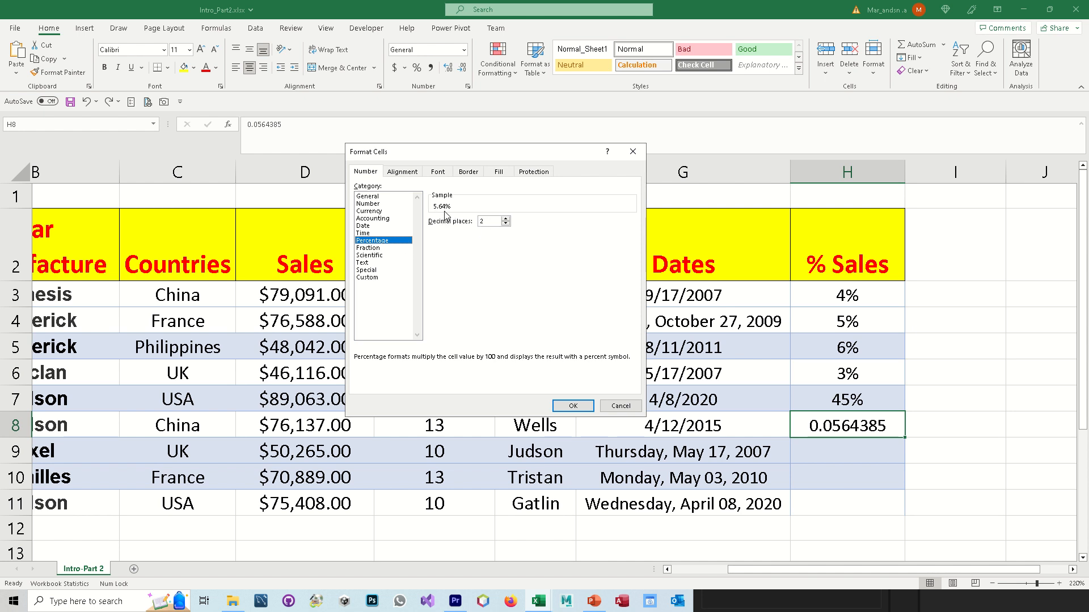
pyautogui.click(505, 218)
pyautogui.click(506, 224)
pyautogui.click(570, 406)
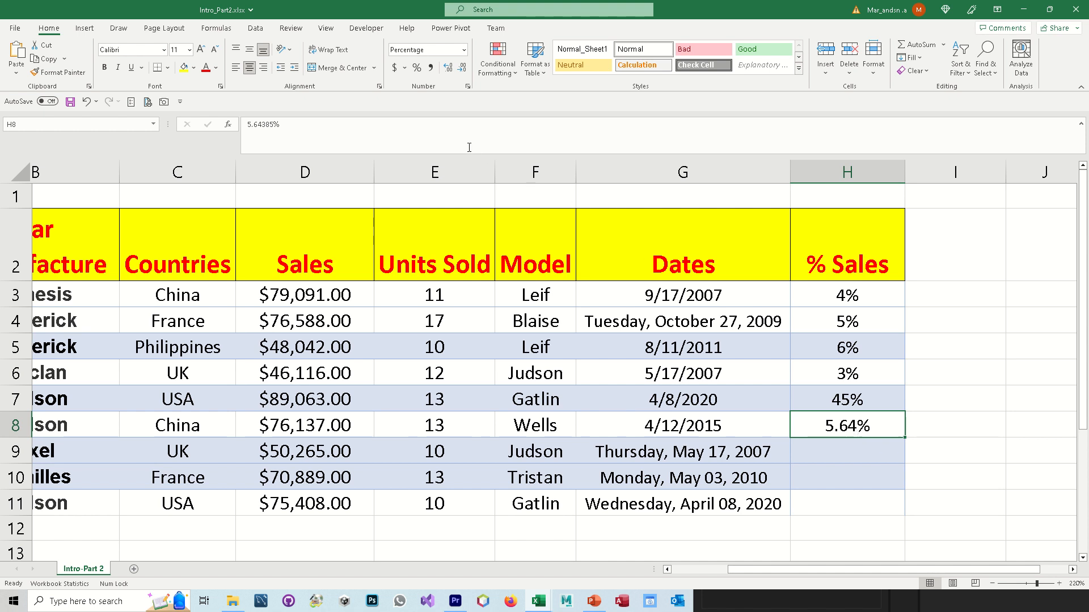
# Examine the Number, Alignment and Font settings of H8 in the Format Cells dialog, opening it from each corresponding command group.
pyautogui.click(468, 86)
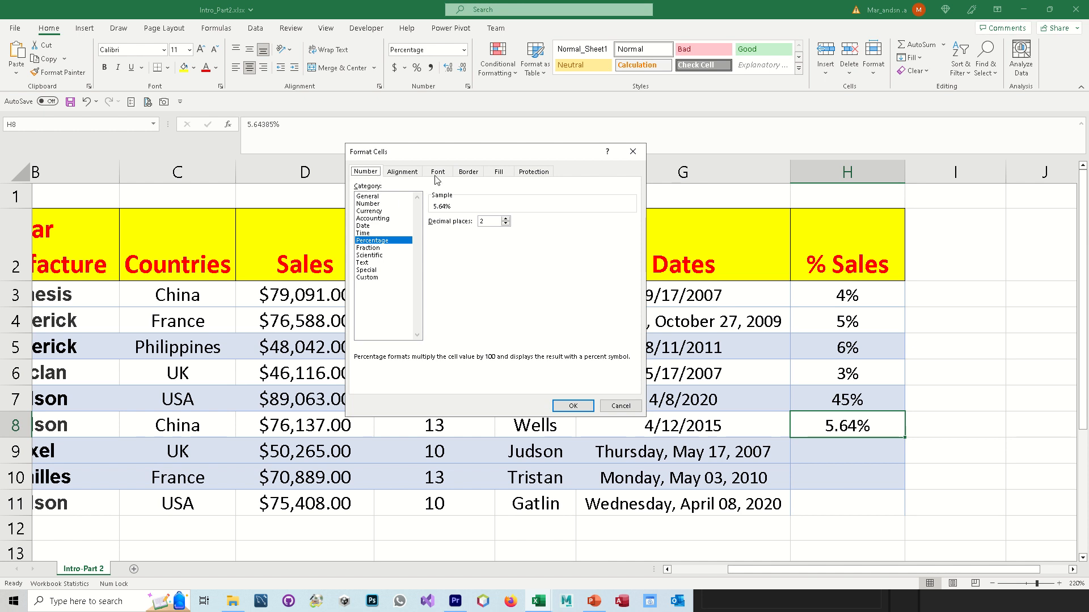
pyautogui.click(632, 152)
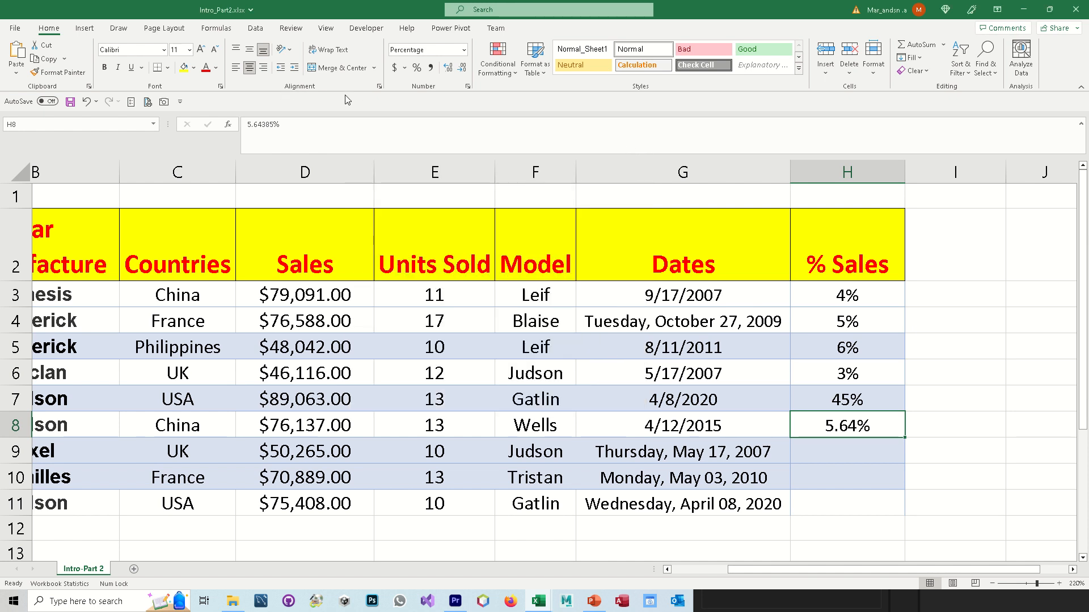
pyautogui.click(380, 87)
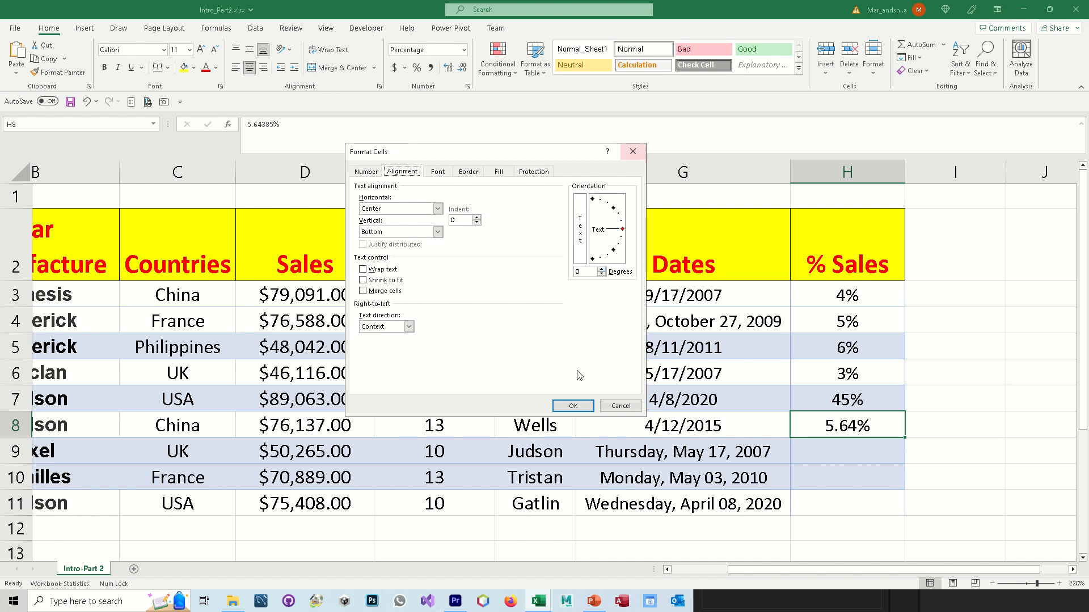
pyautogui.click(570, 405)
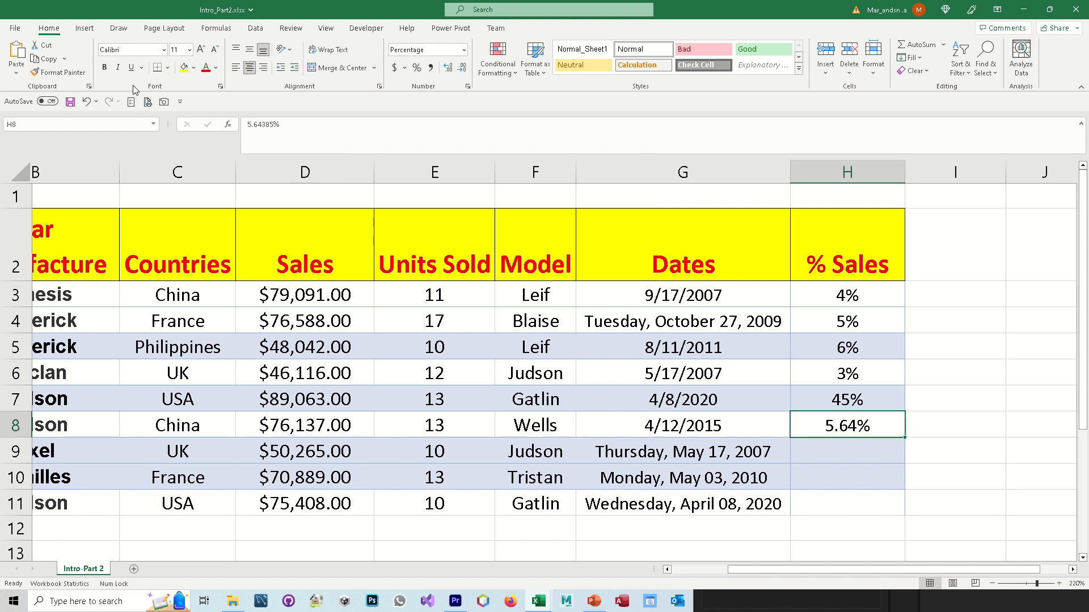
pyautogui.click(220, 87)
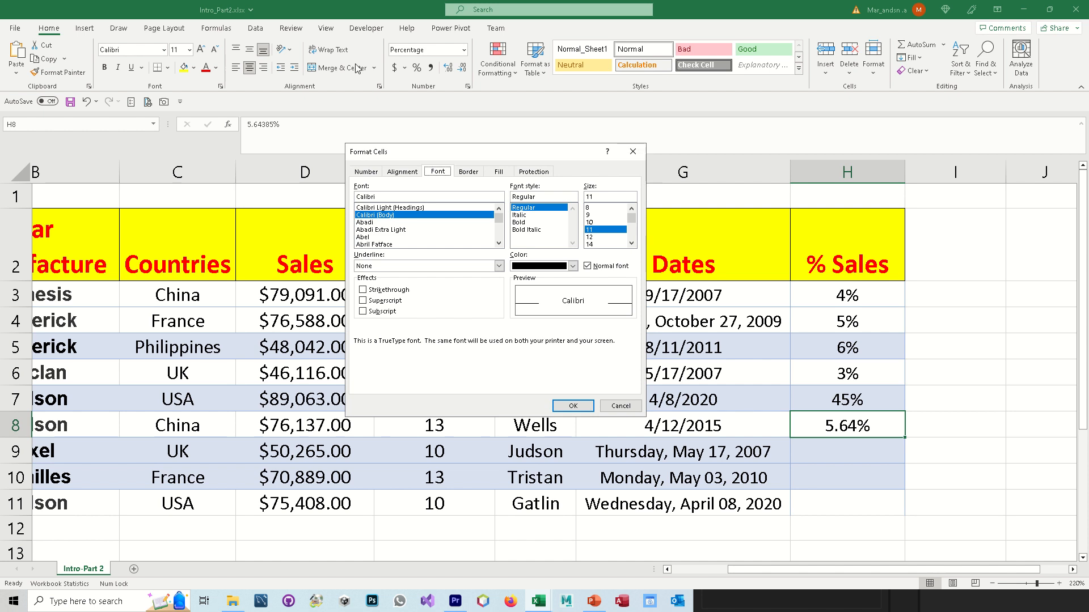
pyautogui.click(632, 152)
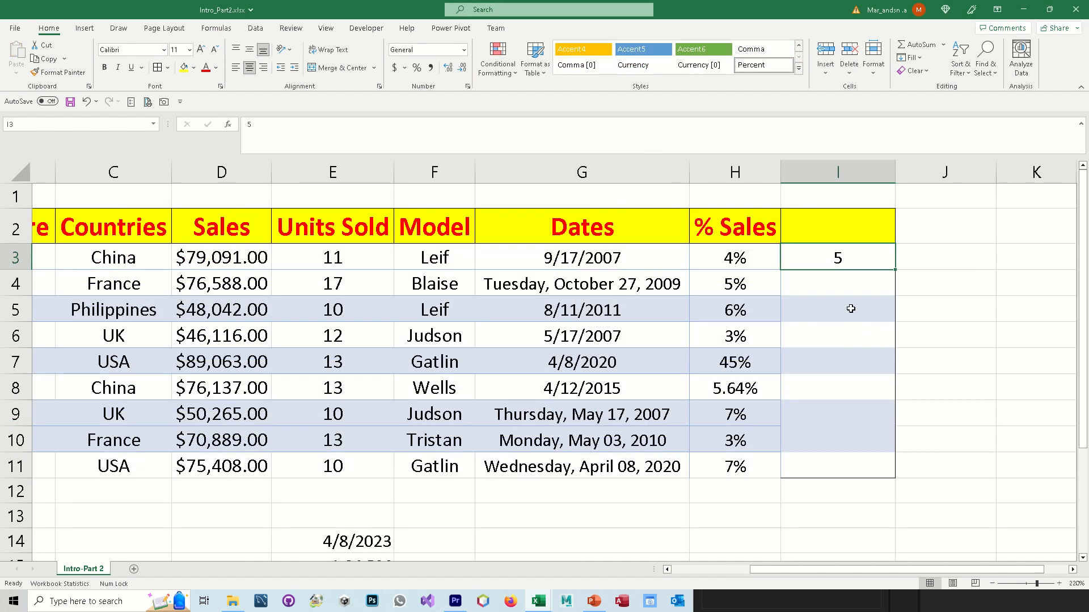
# Enter 5 as the value in cell I3, replacing its existing content.
pyautogui.press('Delete')
pyautogui.write('5')
pyautogui.press('Return')
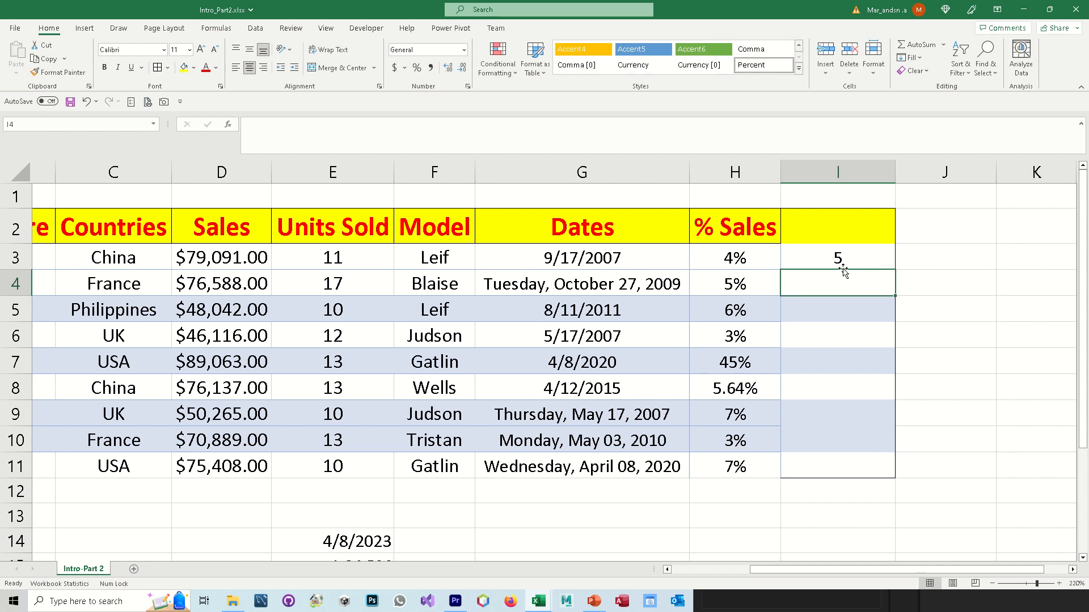
# Try the Fraction number format on the value in I3 and undo it.
pyautogui.click(838, 259)
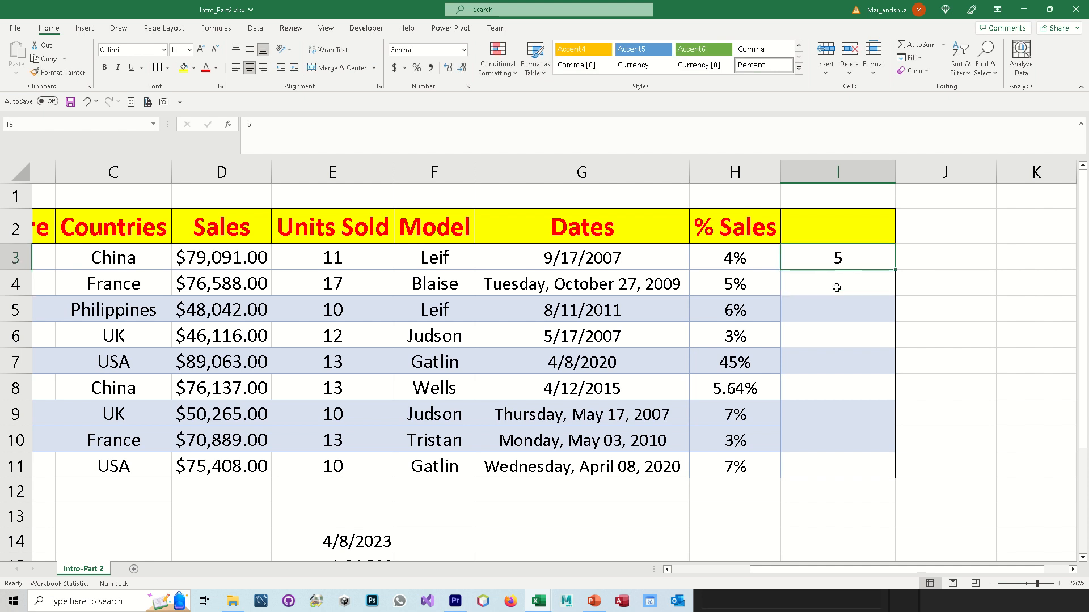
pyautogui.click(464, 50)
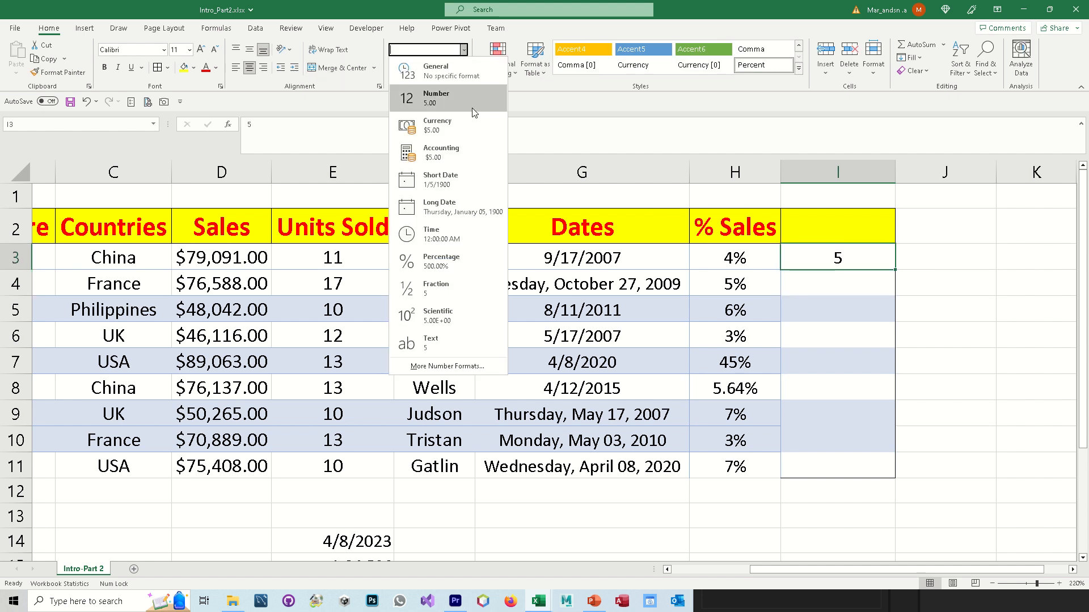
pyautogui.click(449, 287)
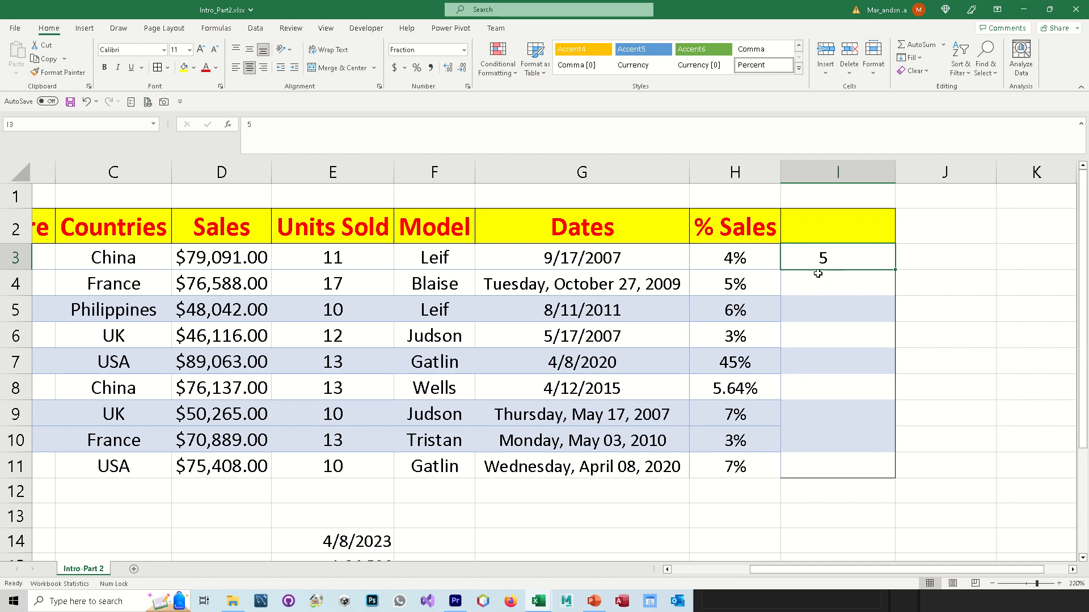
pyautogui.hotkey('ctrl', 'z')
# Change the value in I3 to 5.5 and format the cell as a Fraction.
pyautogui.doubleClick(843, 258)
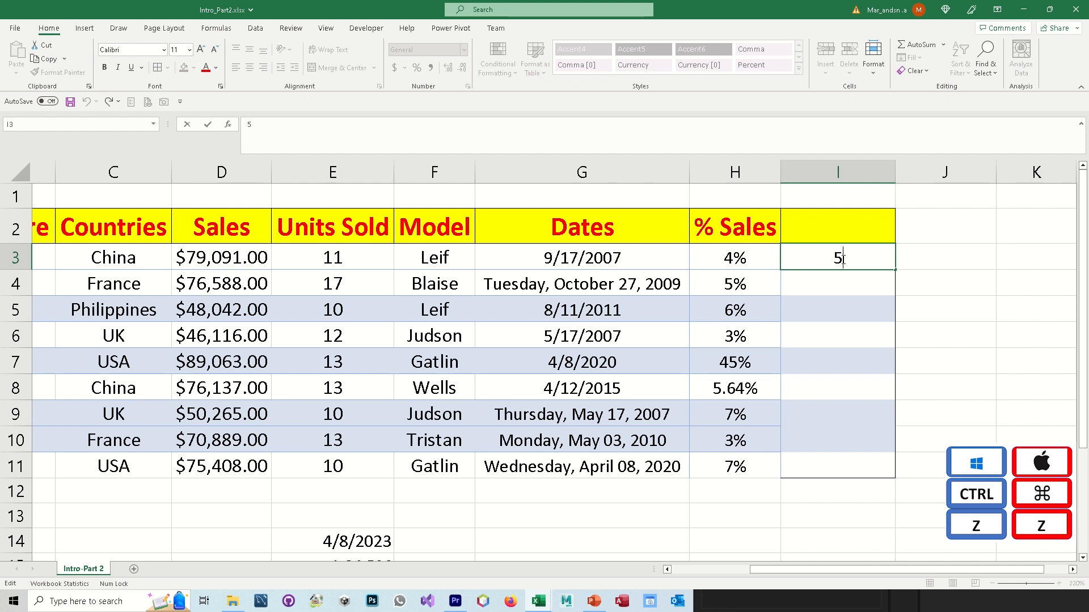
pyautogui.write('.5')
pyautogui.click(837, 286)
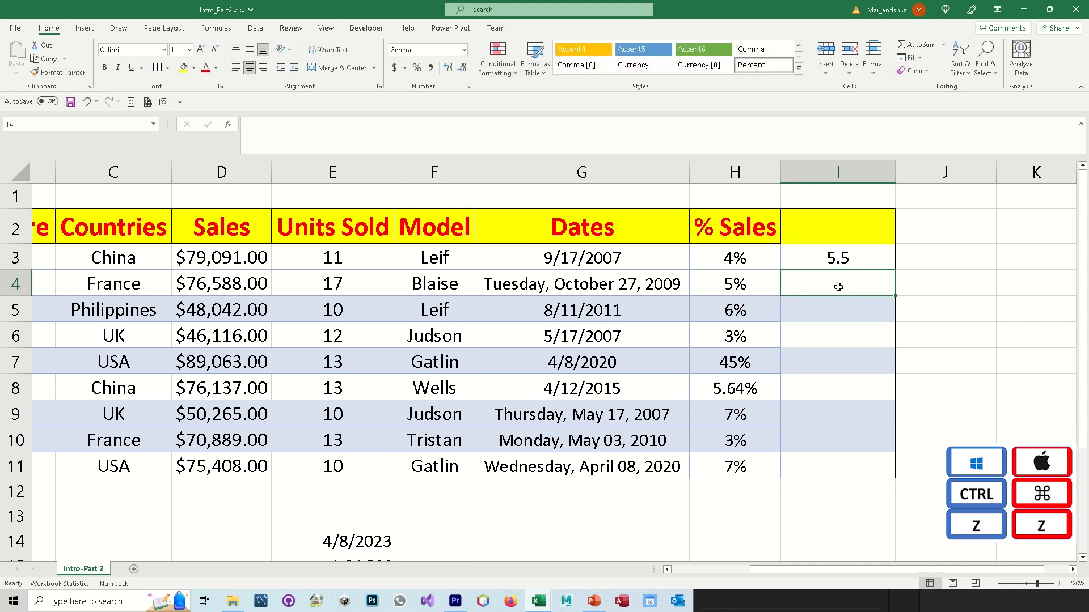
pyautogui.click(832, 262)
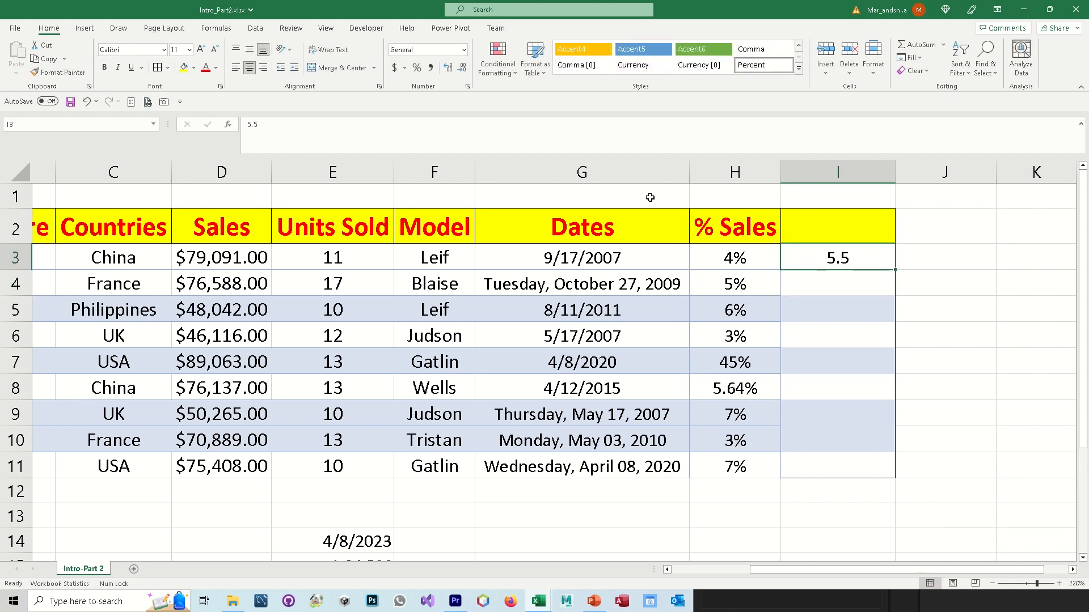
pyautogui.click(464, 51)
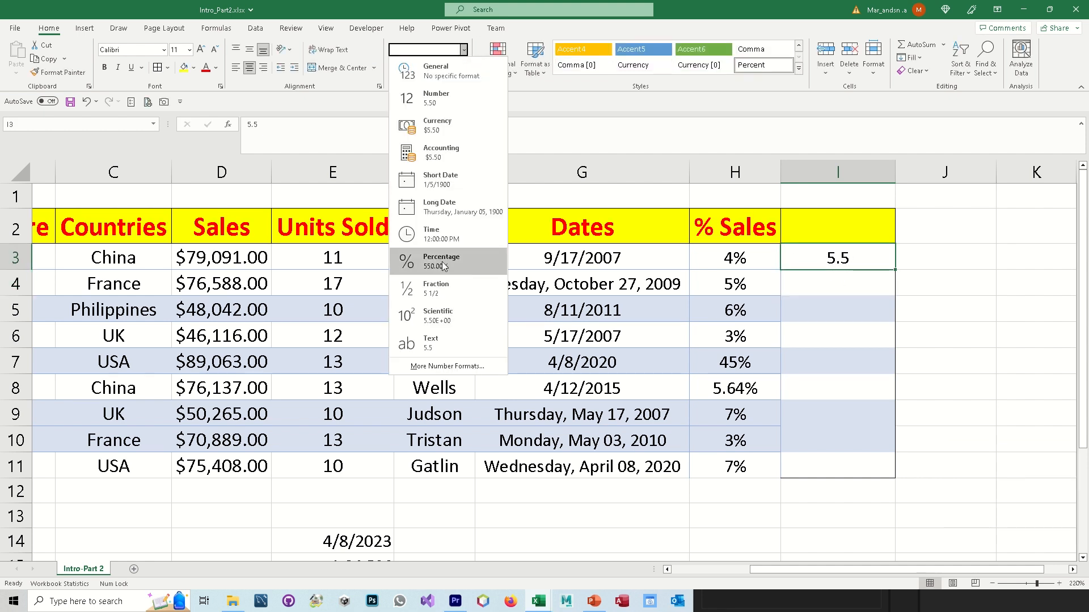
pyautogui.click(466, 283)
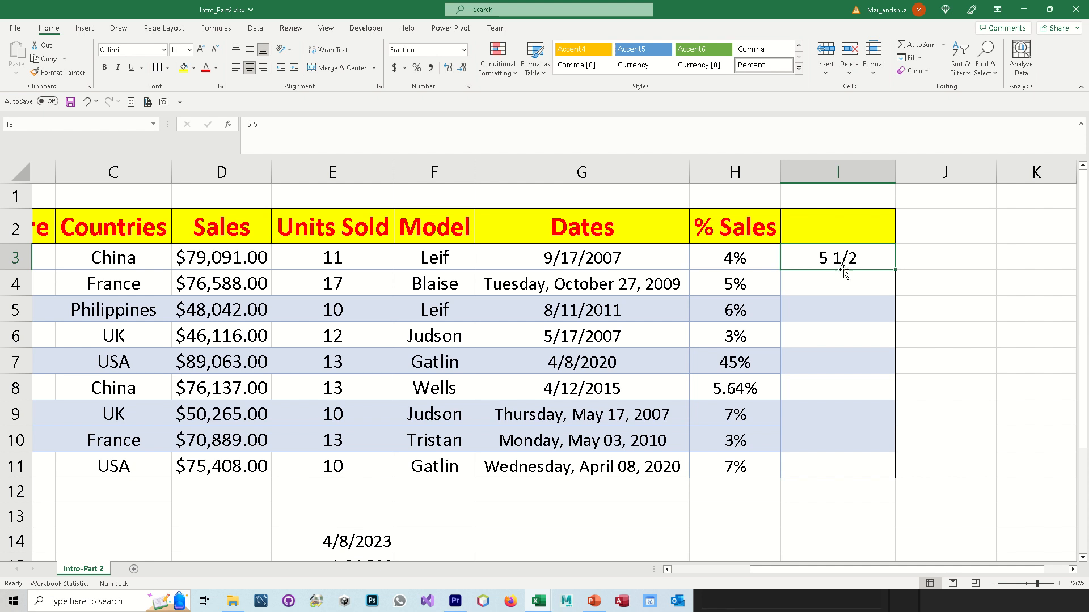
# Enter 6.2345 in I4 and format the cell as a Fraction.
pyautogui.click(842, 283)
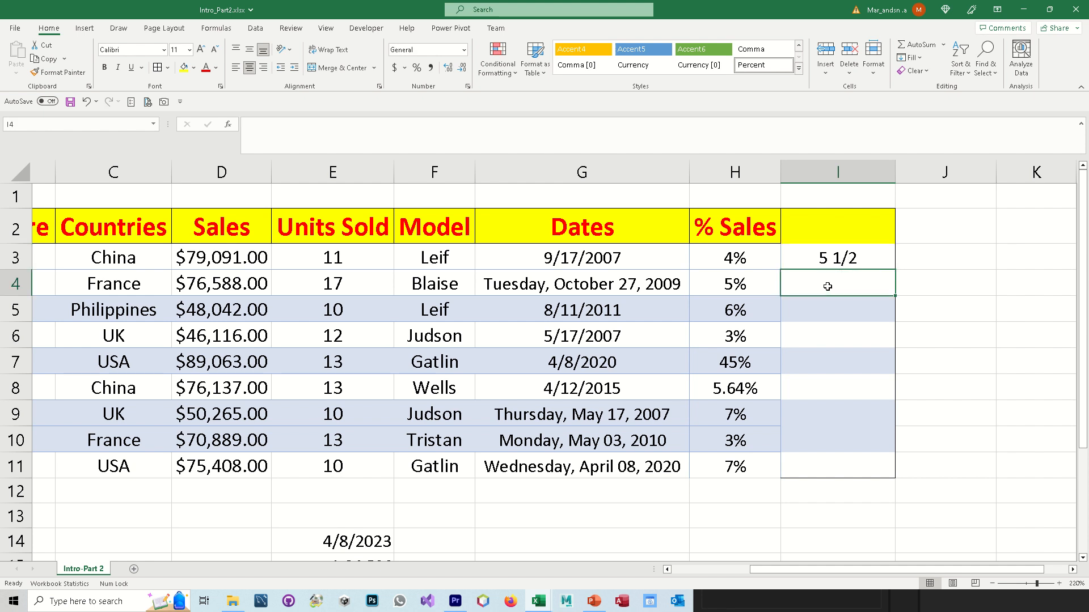
pyautogui.write('6')
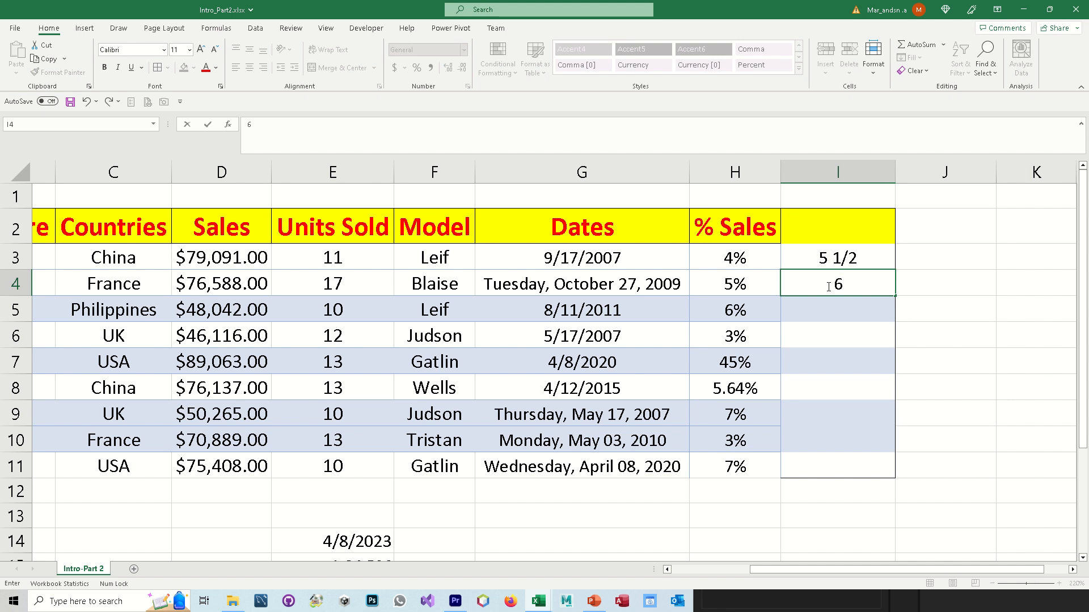
pyautogui.write('.2345')
pyautogui.click(853, 345)
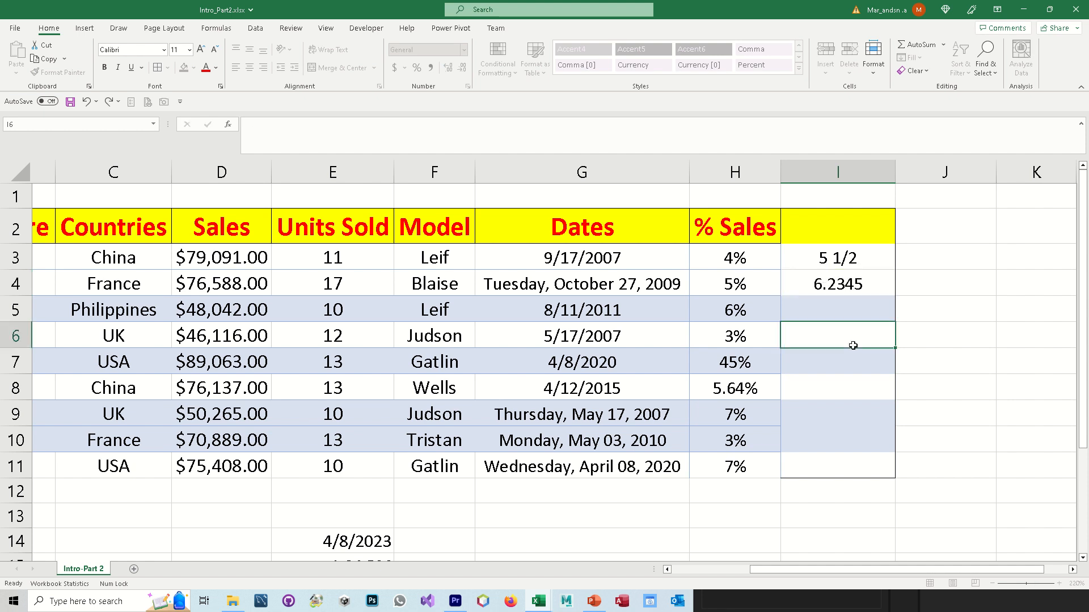
pyautogui.click(846, 287)
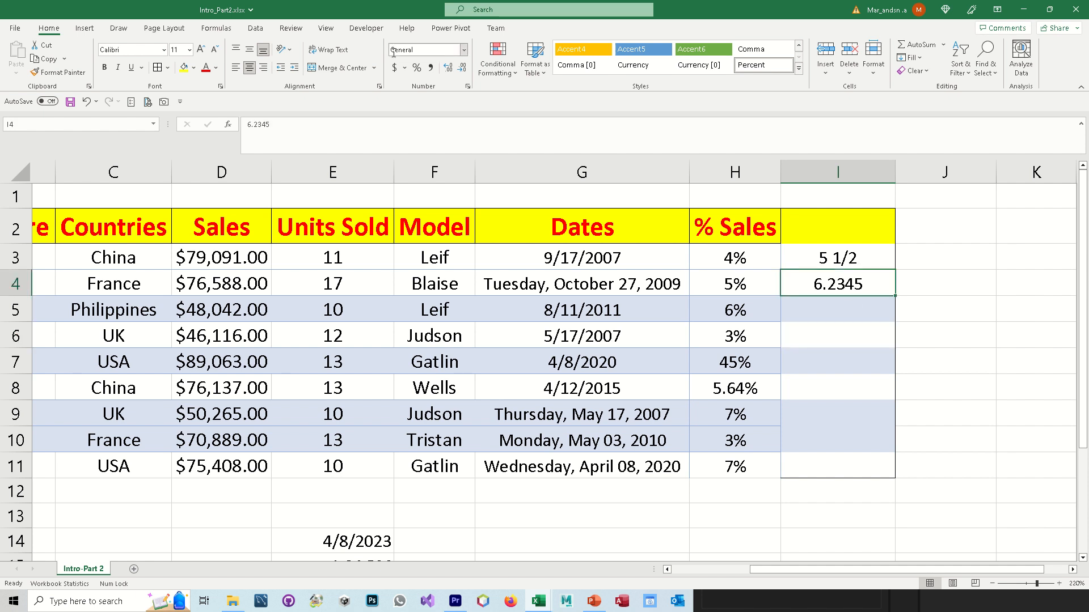
pyautogui.click(464, 49)
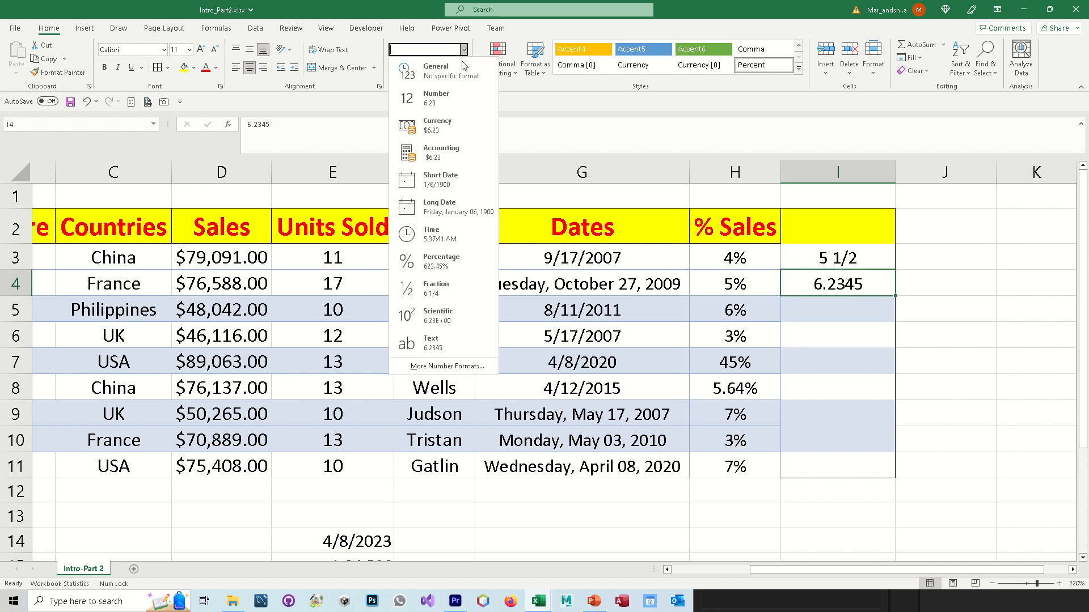
pyautogui.click(448, 287)
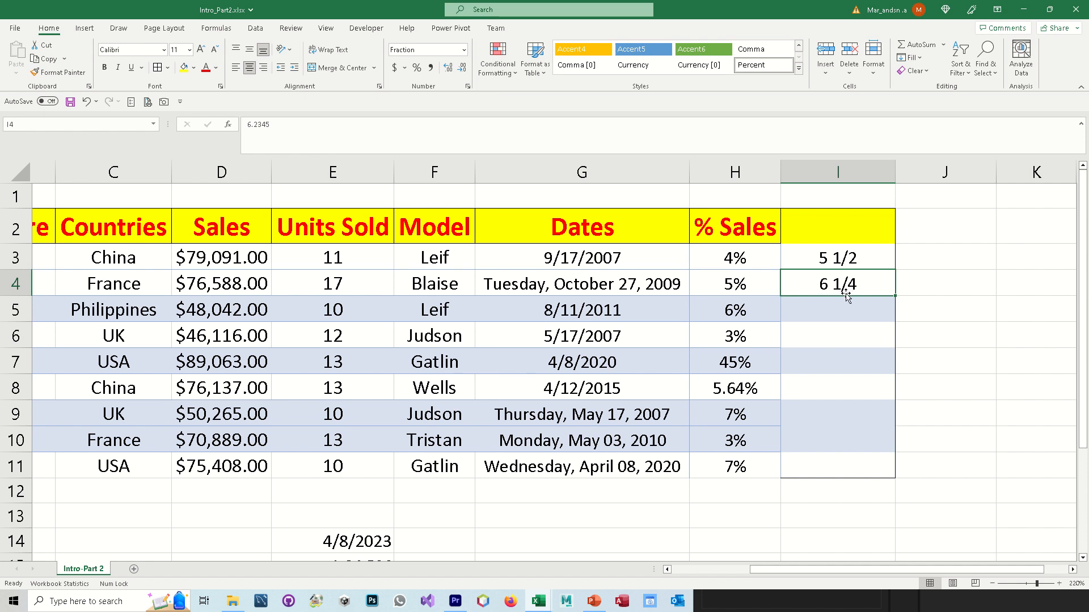
# Preview the two-digit, halves, quarters and eighths Fraction types for I4 in the Format Cells dialog.
pyautogui.click(467, 87)
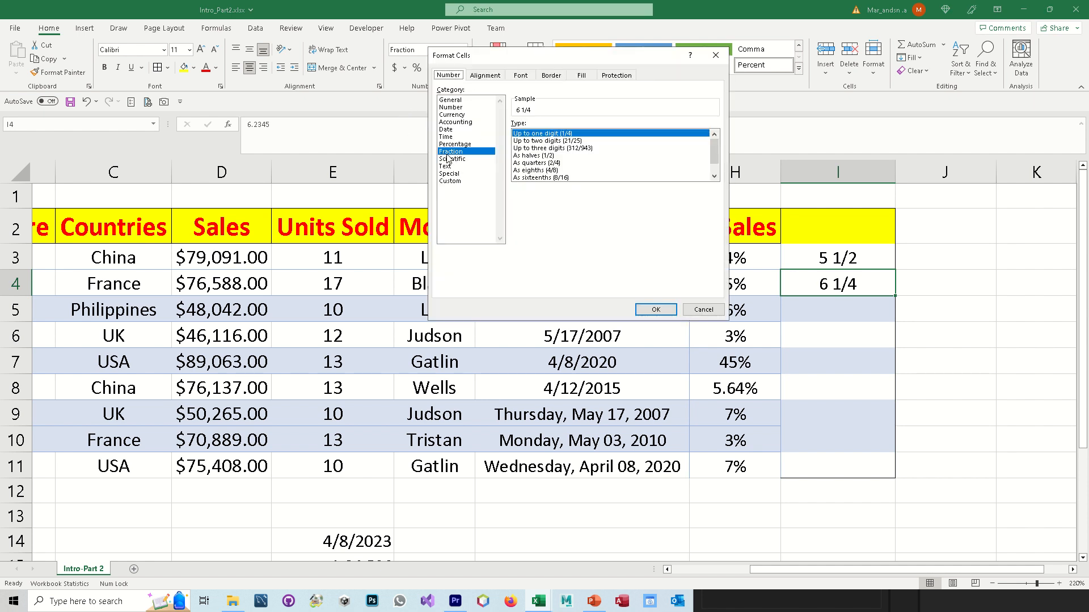
pyautogui.click(555, 141)
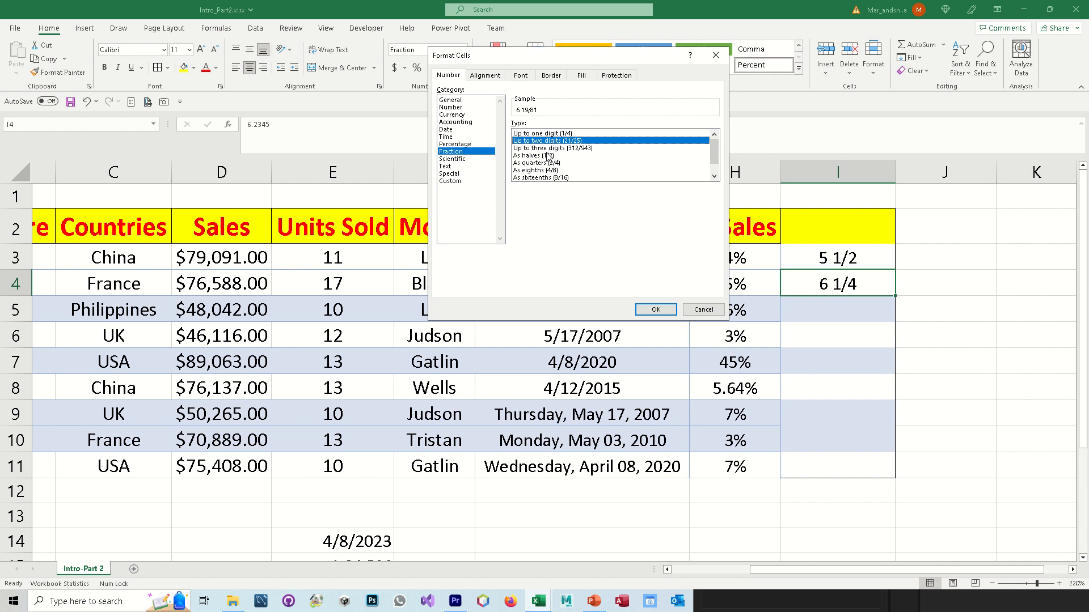
pyautogui.click(550, 156)
pyautogui.click(541, 163)
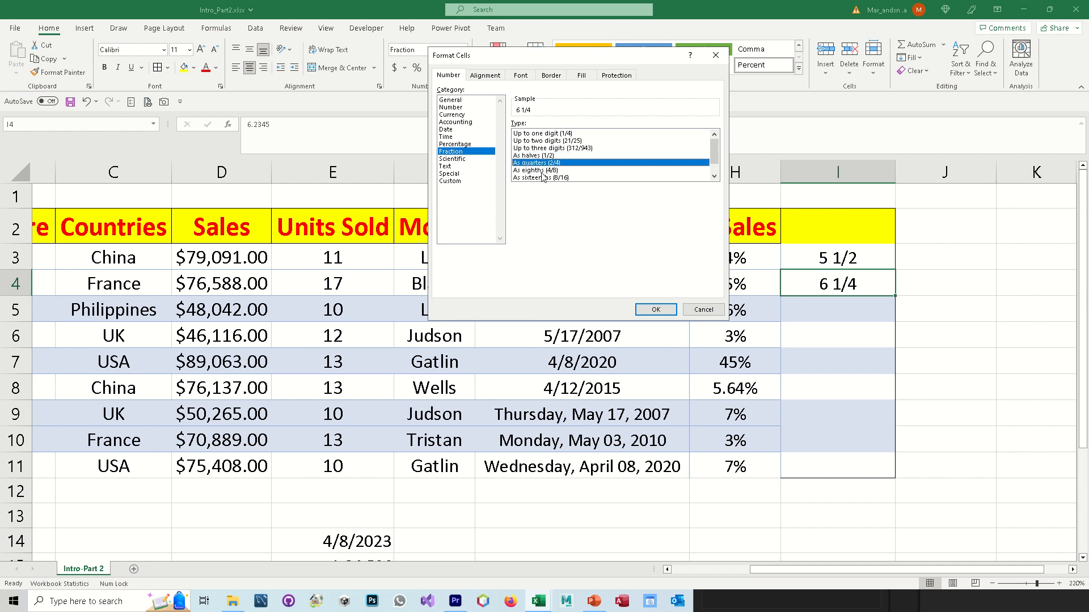
pyautogui.click(543, 171)
pyautogui.scroll(-1, 599, 178)
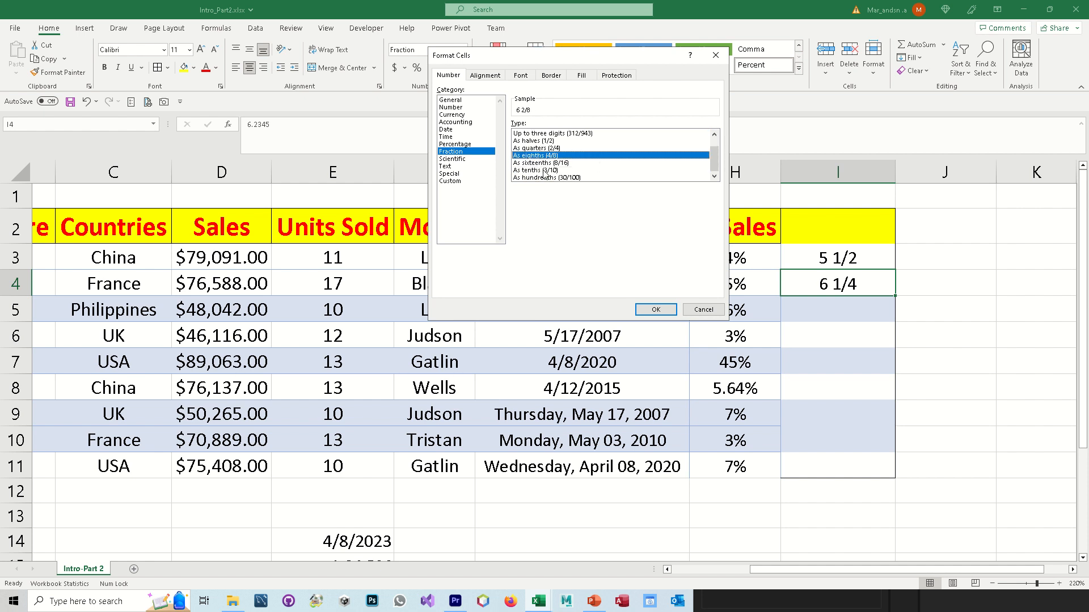
pyautogui.scroll(1, 547, 161)
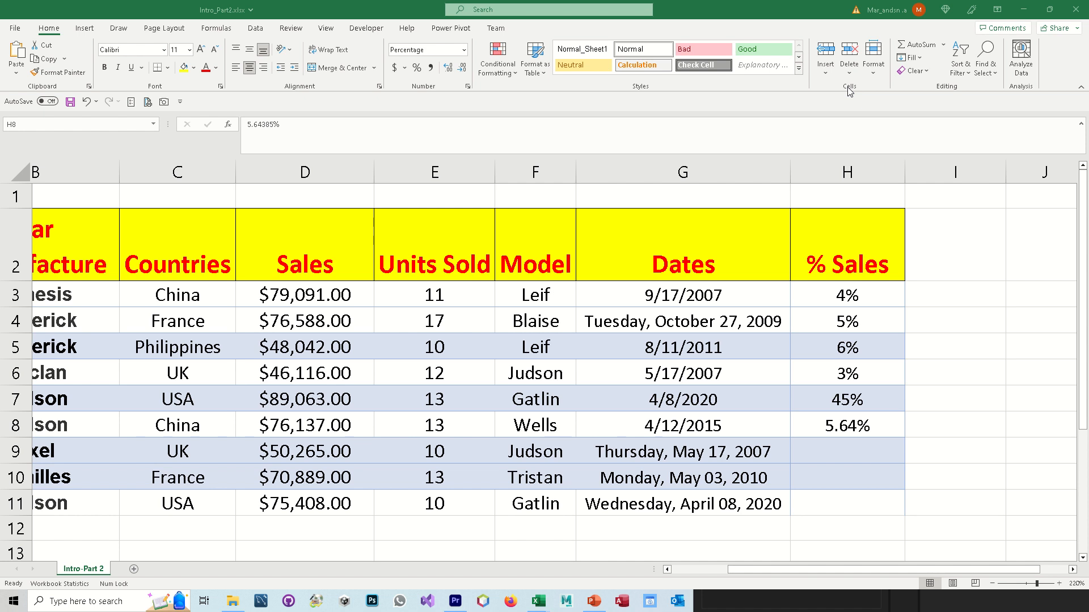
# Examine the available Insert, Delete and Format commands for cells, rows, columns and sheets.
pyautogui.click(827, 75)
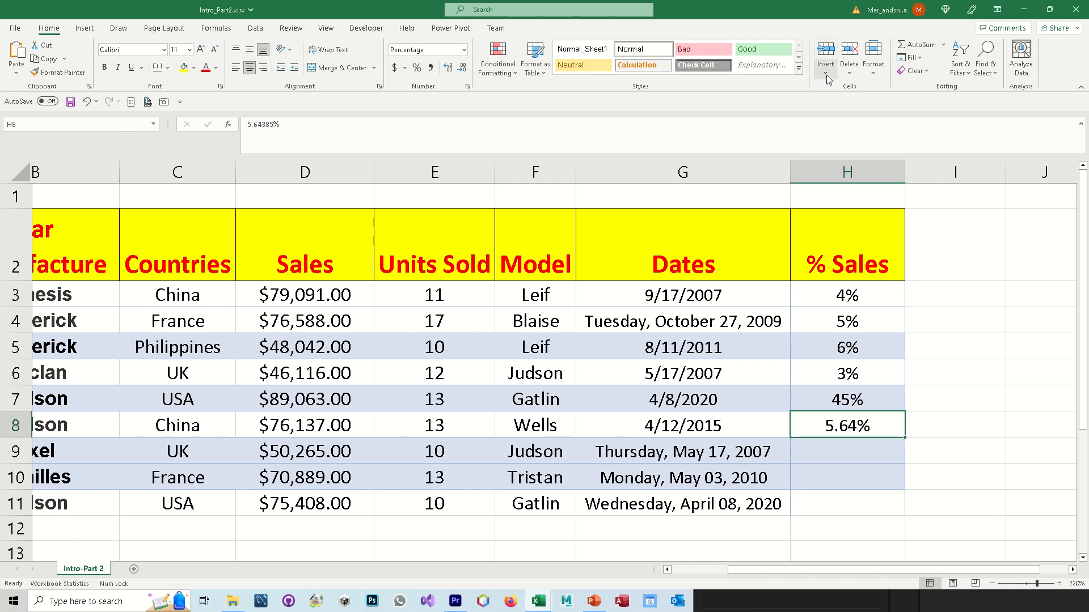
pyautogui.click(826, 75)
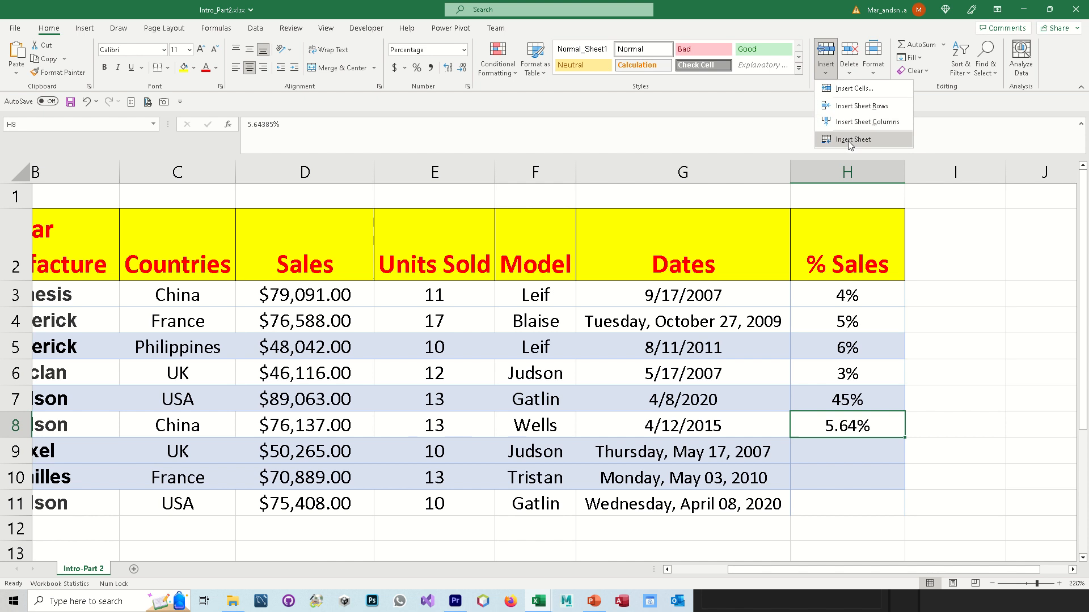
pyautogui.click(850, 74)
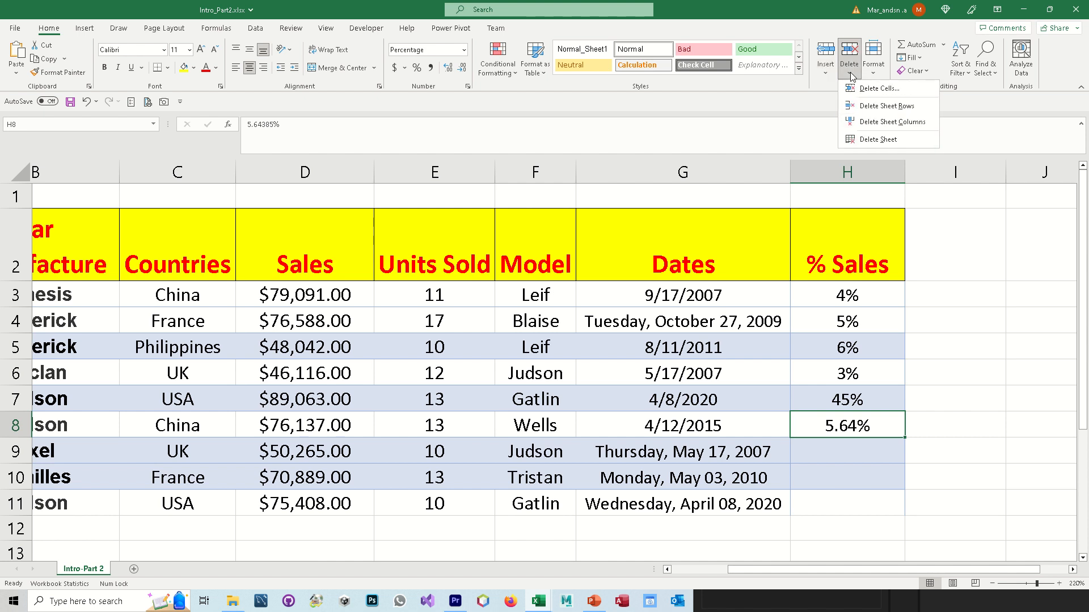
pyautogui.click(874, 74)
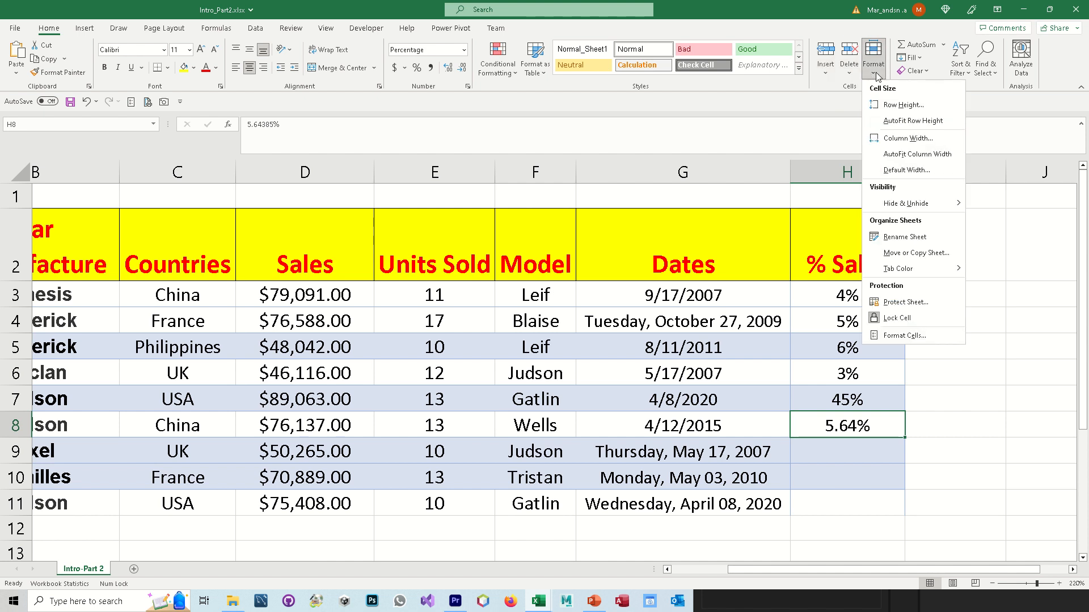
pyautogui.click(828, 73)
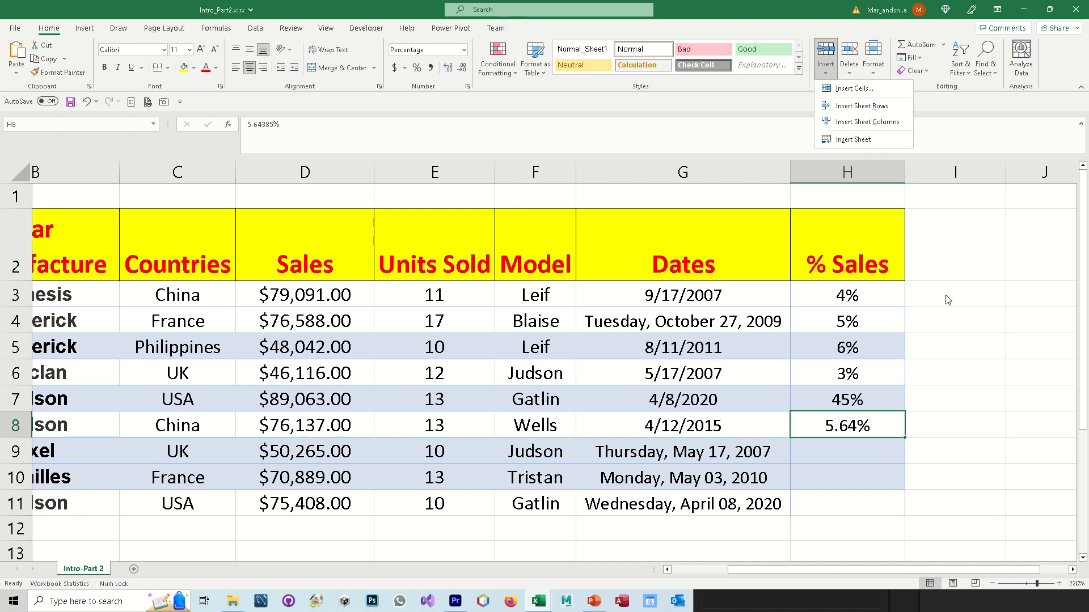
# Try inserting a blank cell at H3 with the existing cells shifted right, and undo it.
pyautogui.click(856, 295)
pyautogui.click(835, 299)
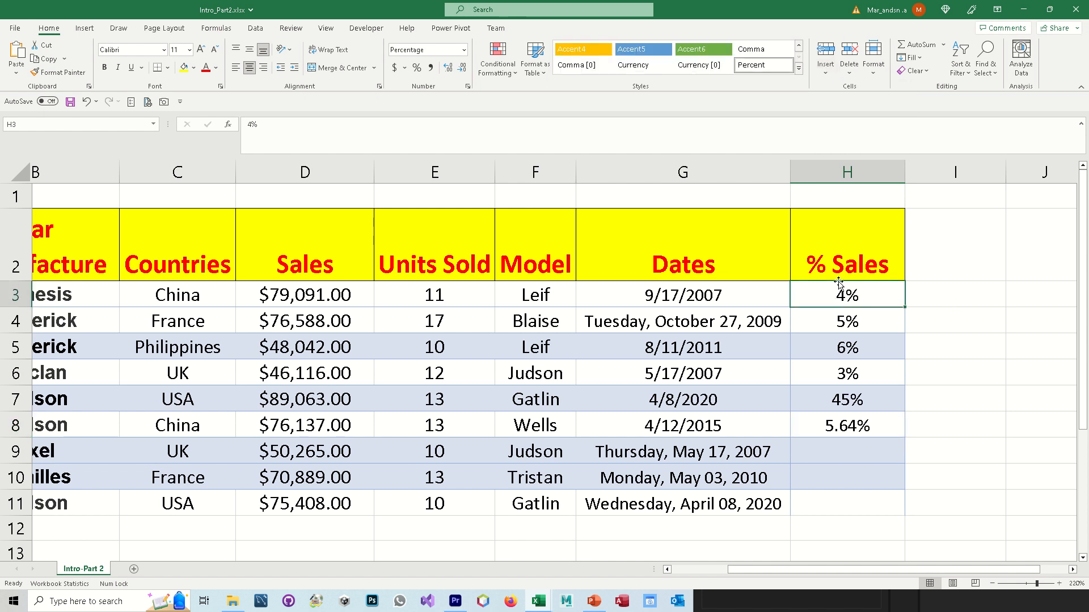
pyautogui.click(826, 75)
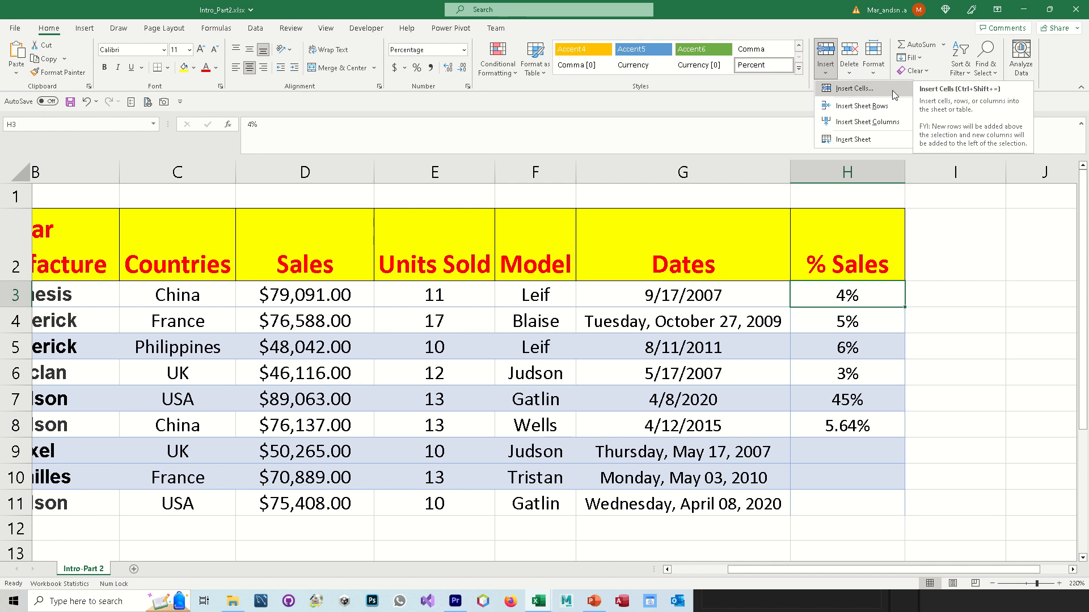
pyautogui.click(857, 88)
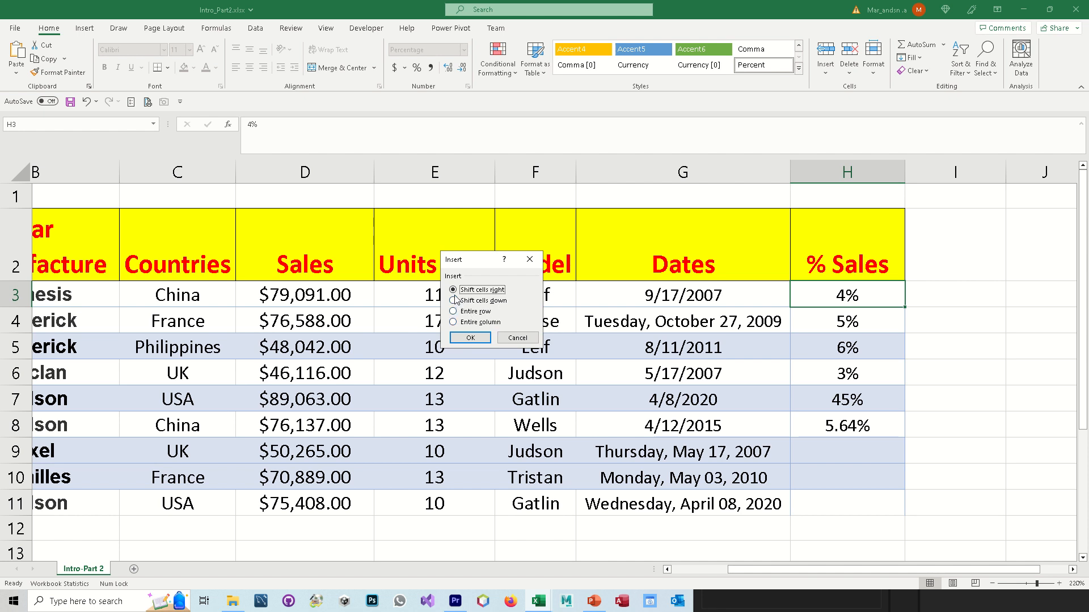
pyautogui.click(470, 338)
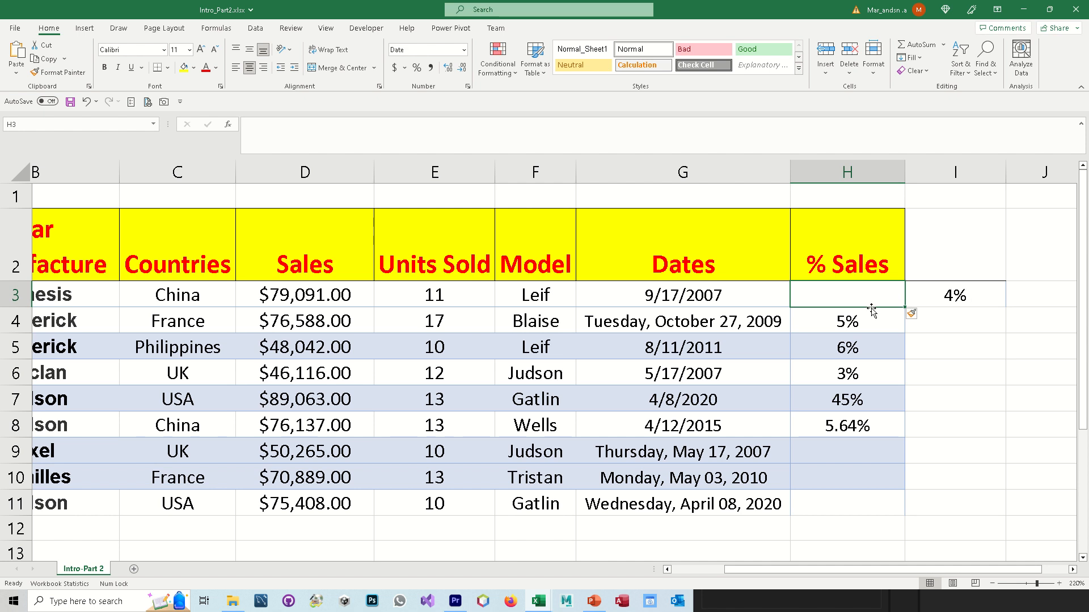
pyautogui.moveTo(872, 310); pyautogui.dragTo(873, 313)
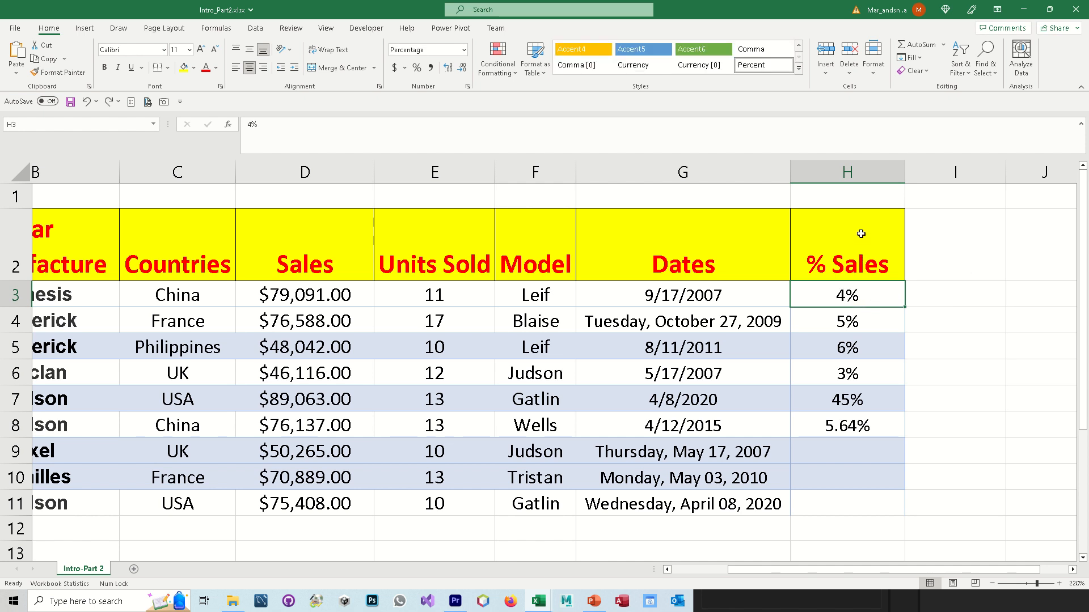
# Try inserting blank cells across H2:H10 with the % Sales cells shifted right, and undo the insertion.
pyautogui.moveTo(860, 234); pyautogui.dragTo(860, 469)
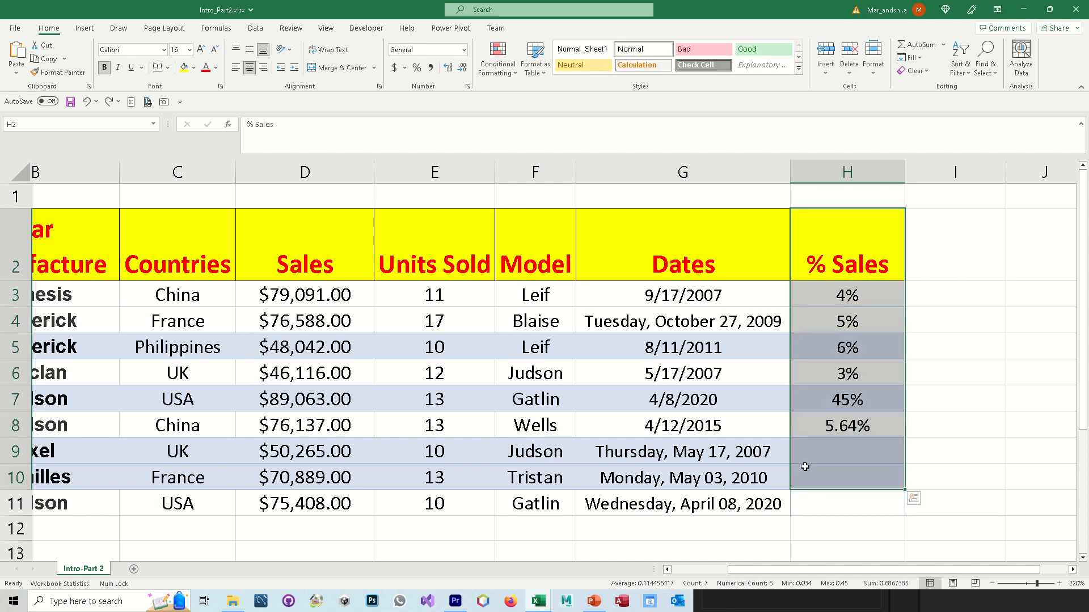
pyautogui.click(823, 77)
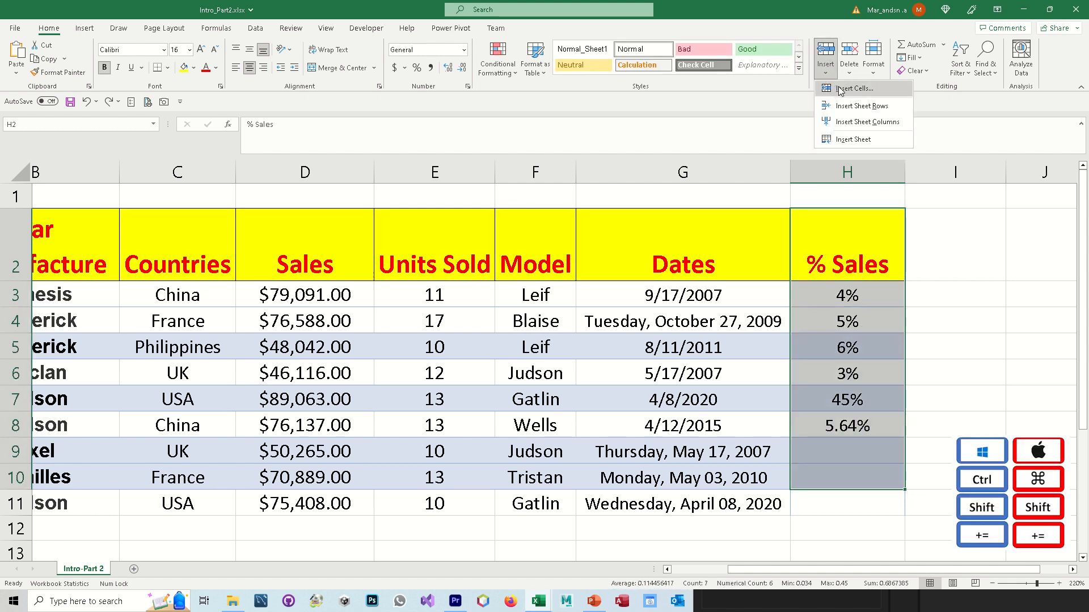
pyautogui.click(839, 89)
pyautogui.click(471, 338)
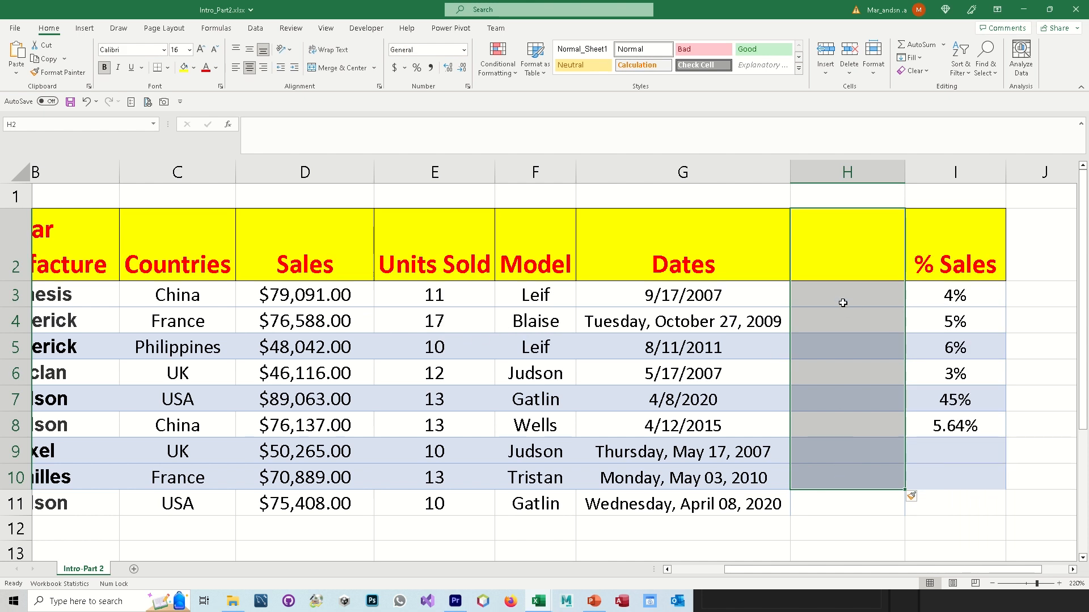
pyautogui.hotkey('ctrl', 'z')
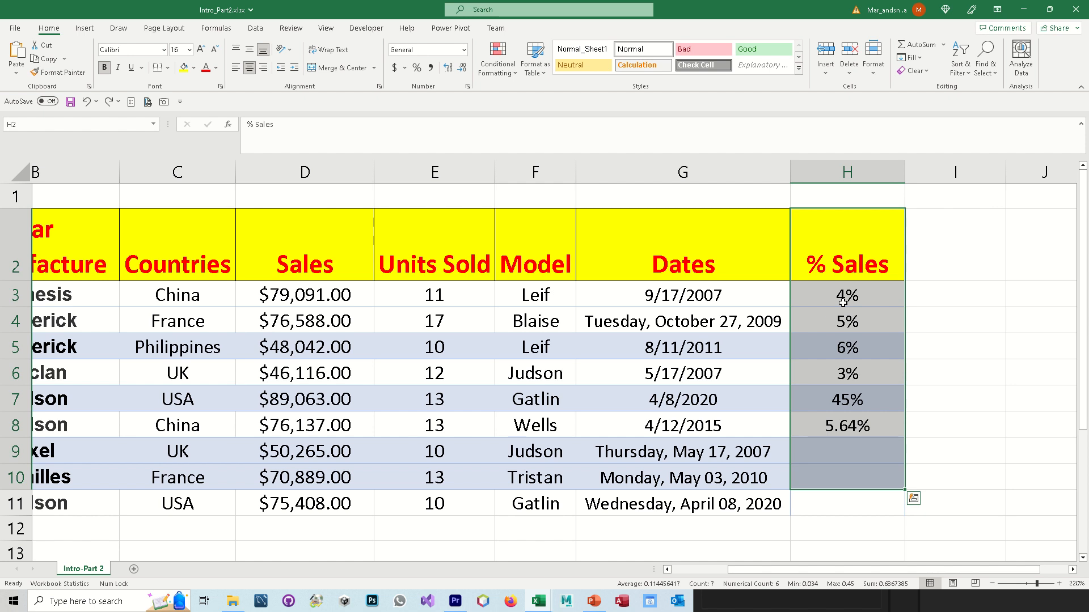
# Try inserting a sheet row above row 3 from cell H3, and undo the insertion.
pyautogui.click(830, 77)
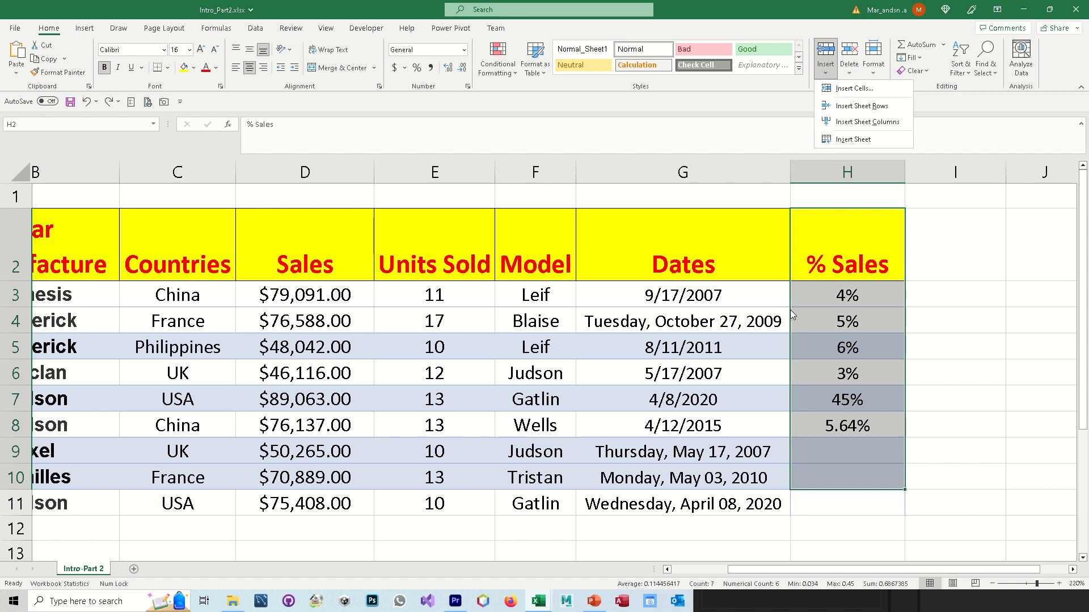
pyautogui.click(884, 295)
pyautogui.click(853, 297)
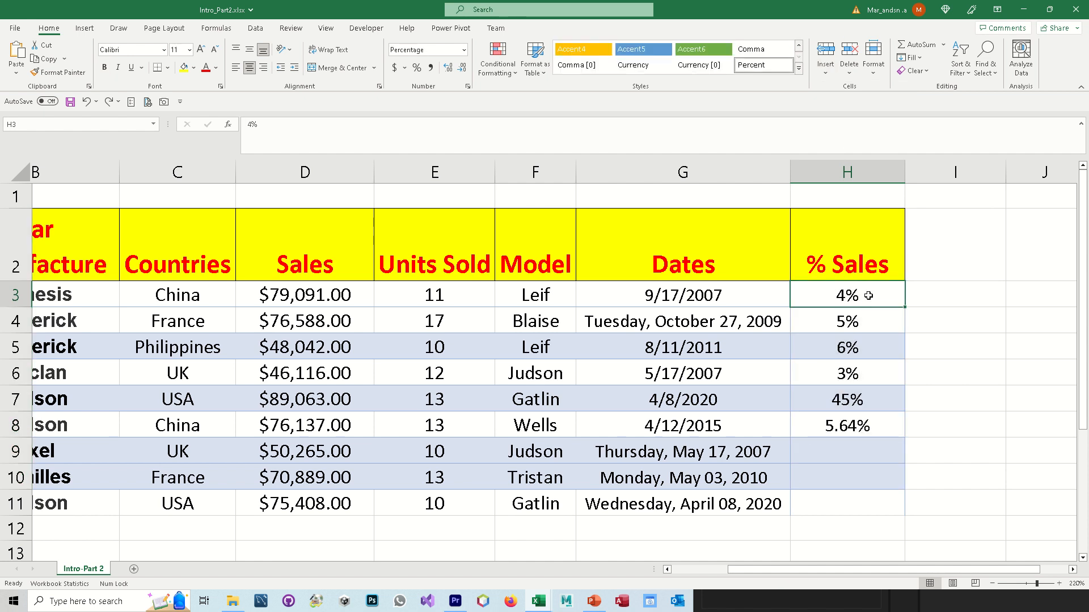
pyautogui.click(834, 82)
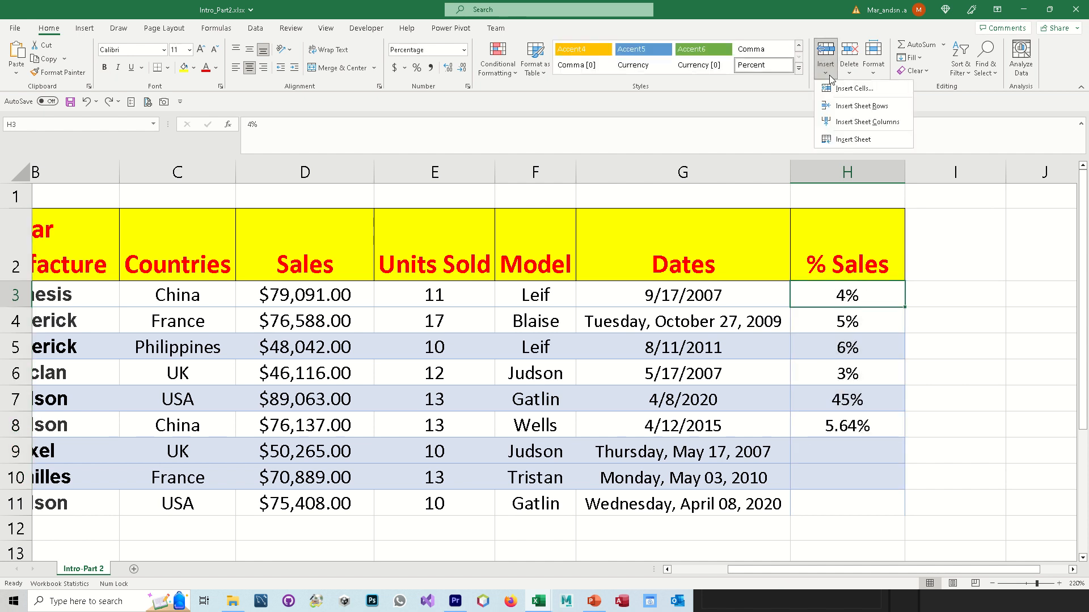
pyautogui.click(841, 110)
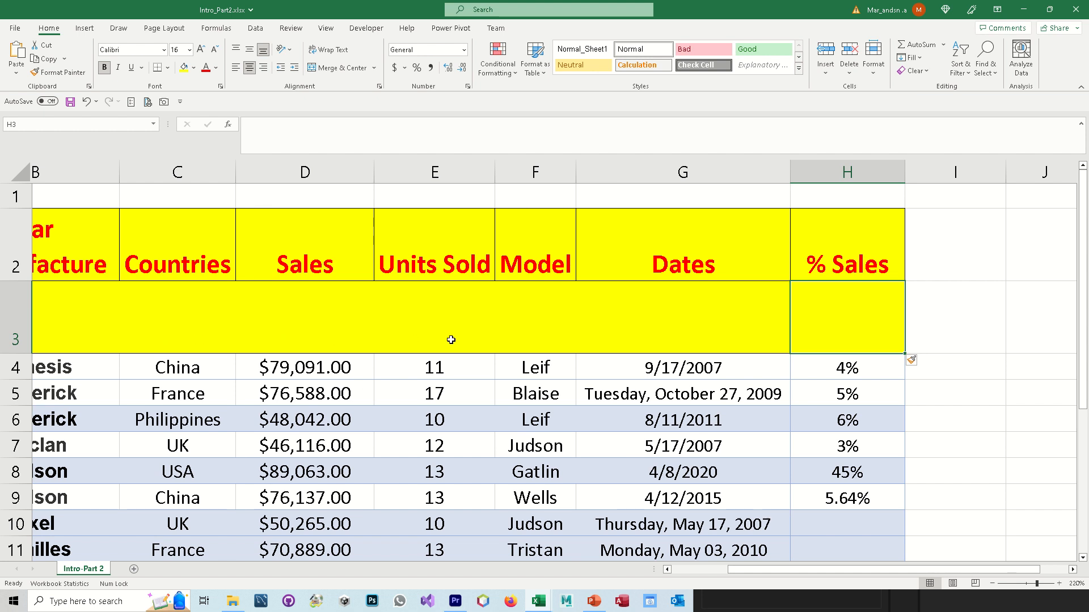
pyautogui.hotkey('ctrl', 'z')
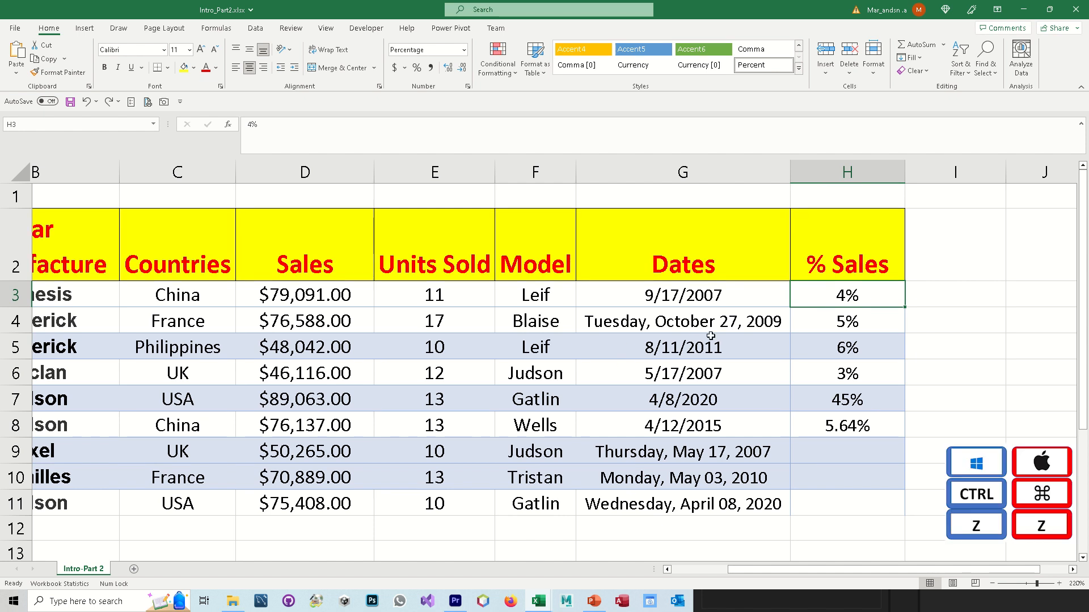
# Try inserting a sheet row above row 4 from cell H4, and undo the insertion.
pyautogui.click(834, 328)
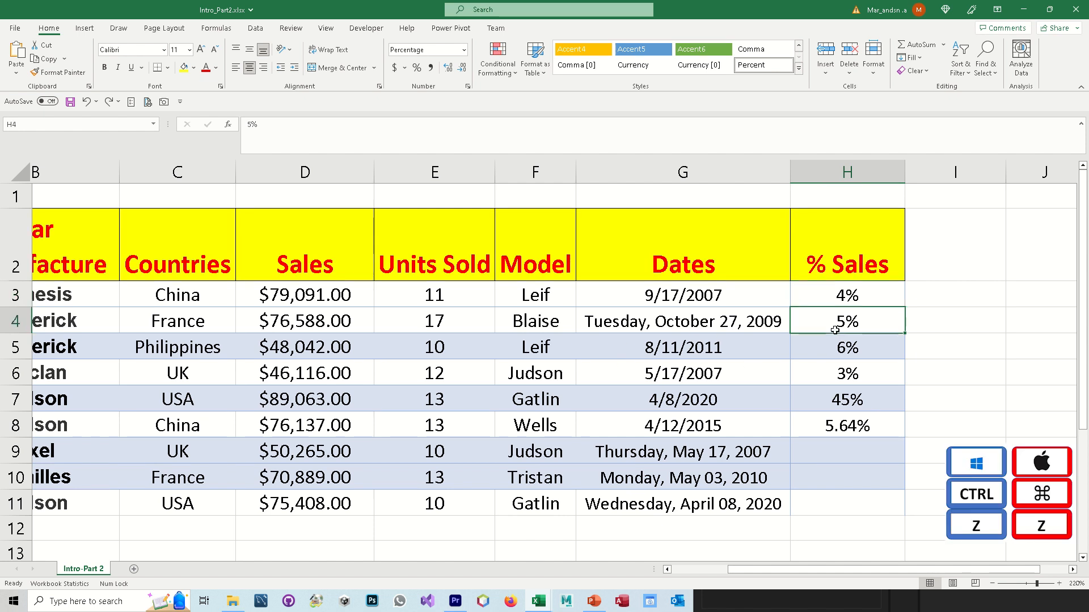
pyautogui.click(826, 72)
pyautogui.click(850, 102)
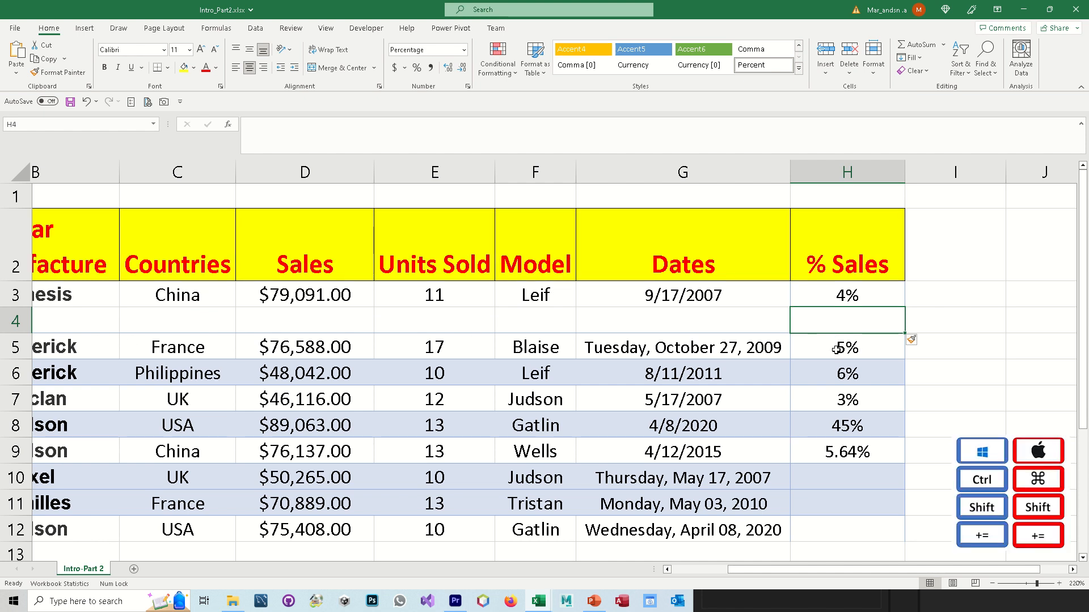
pyautogui.hotkey('ctrl', 'z')
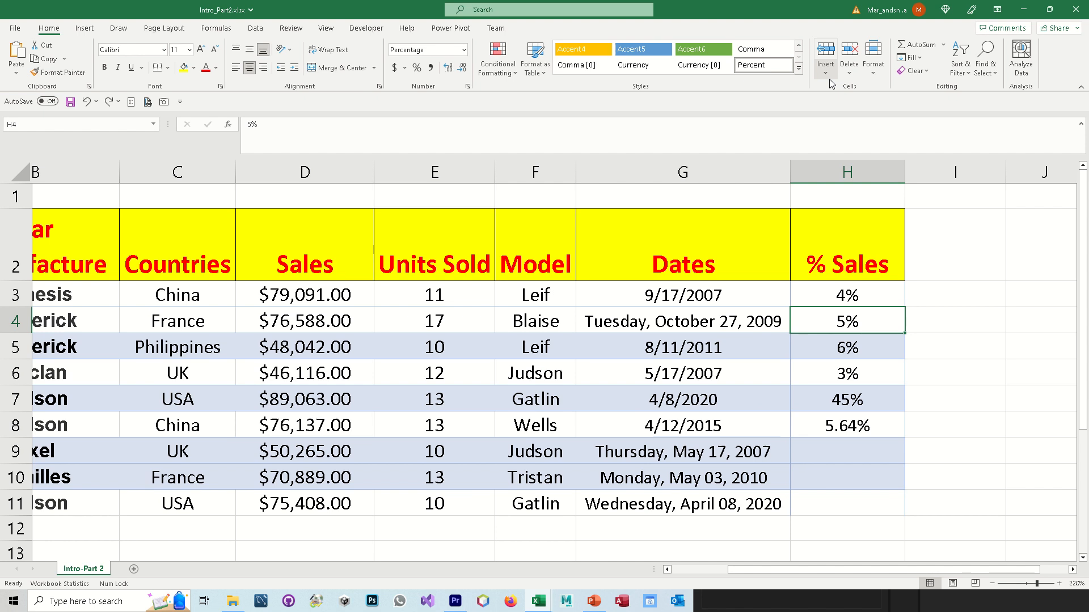
# Try inserting a sheet row with the whole of row 4 selected, and undo the insertion.
pyautogui.click(19, 321)
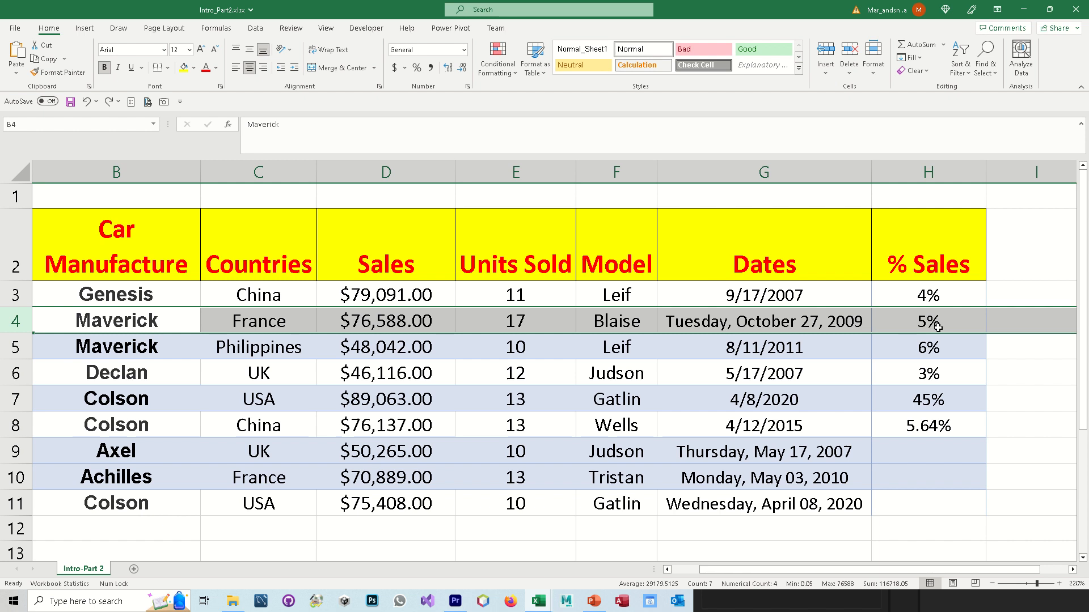
pyautogui.click(825, 72)
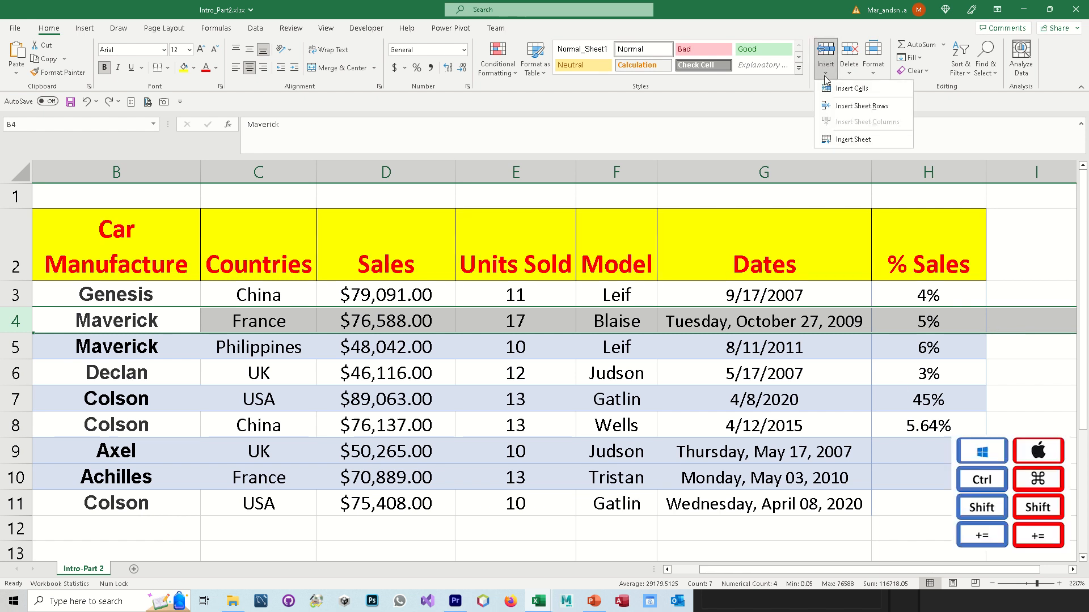
pyautogui.click(869, 108)
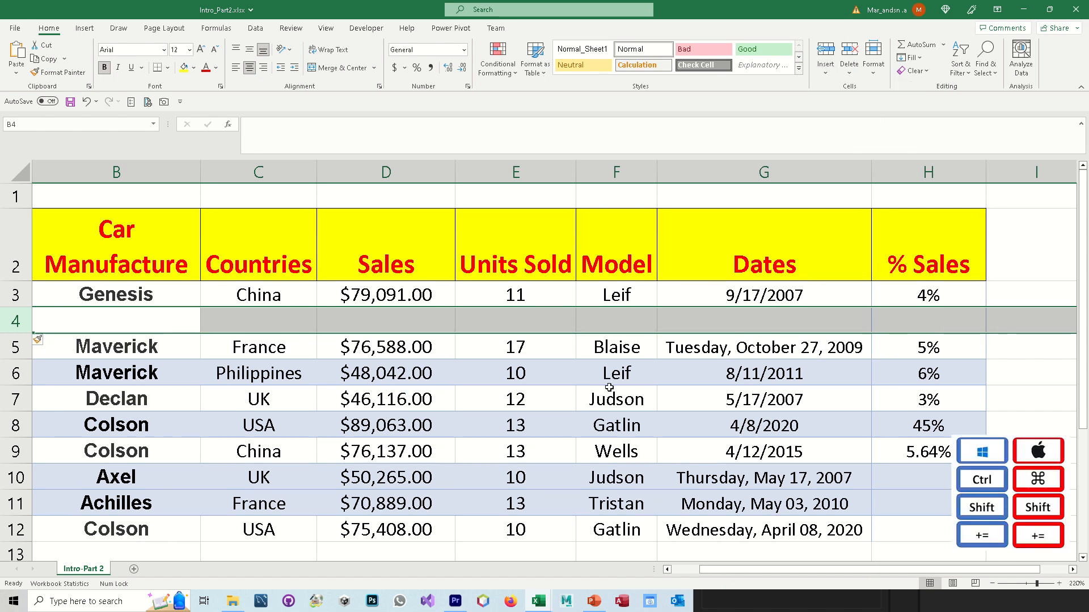
pyautogui.click(967, 400)
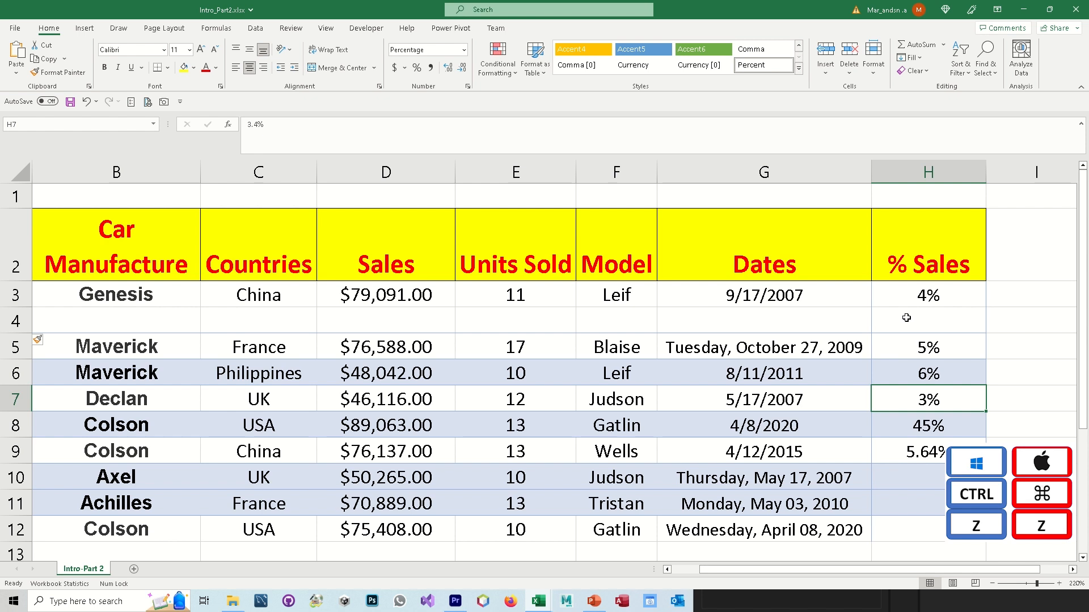
pyautogui.hotkey('ctrl', 'z')
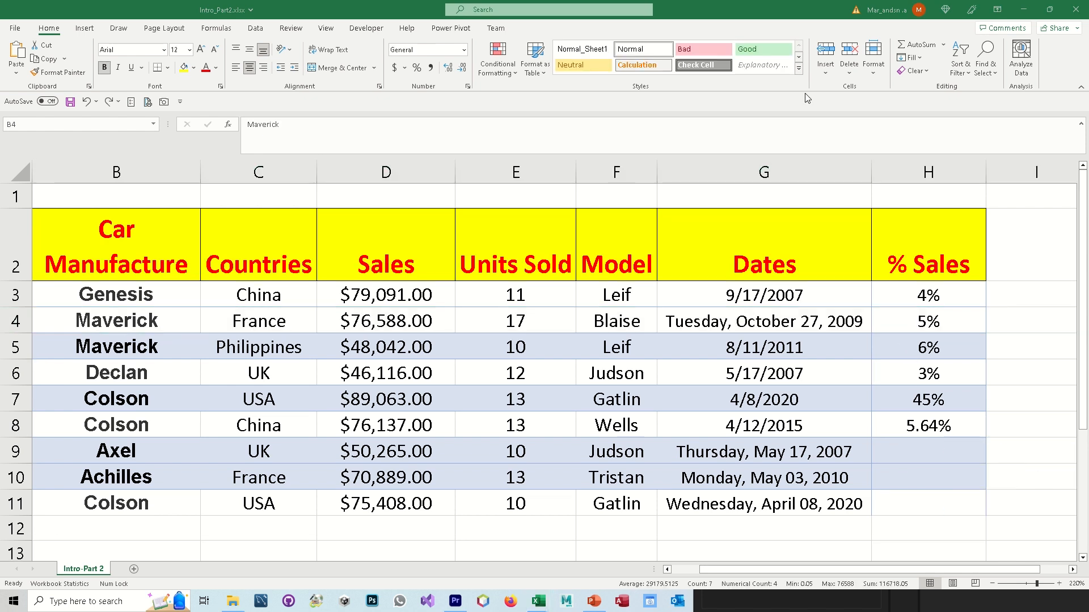
# Insert a new worksheet before Intro-Part 2 and delete that new sheet again.
pyautogui.click(826, 73)
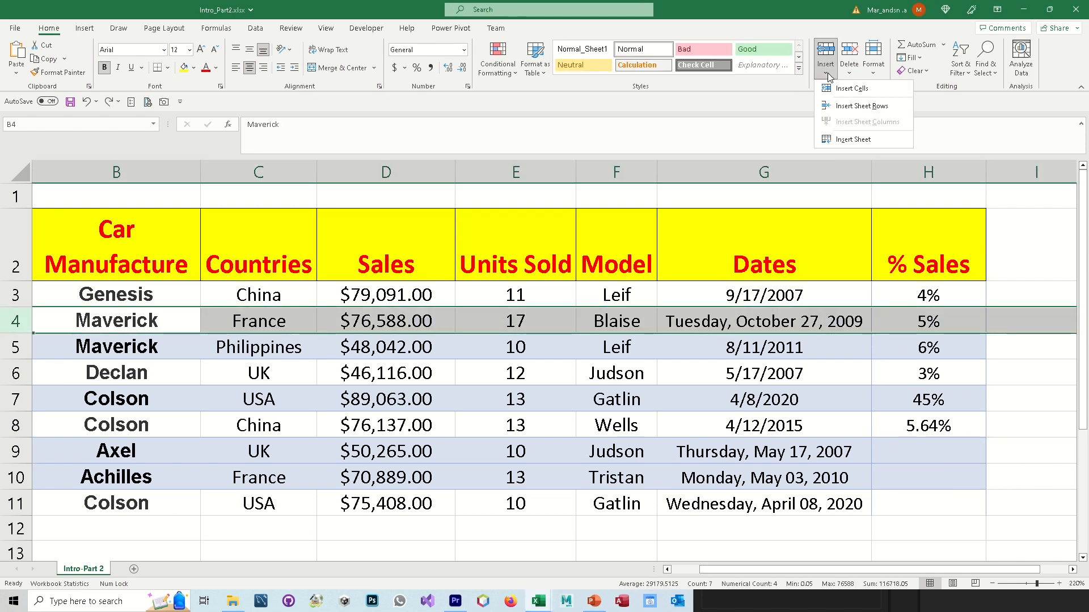
pyautogui.click(853, 140)
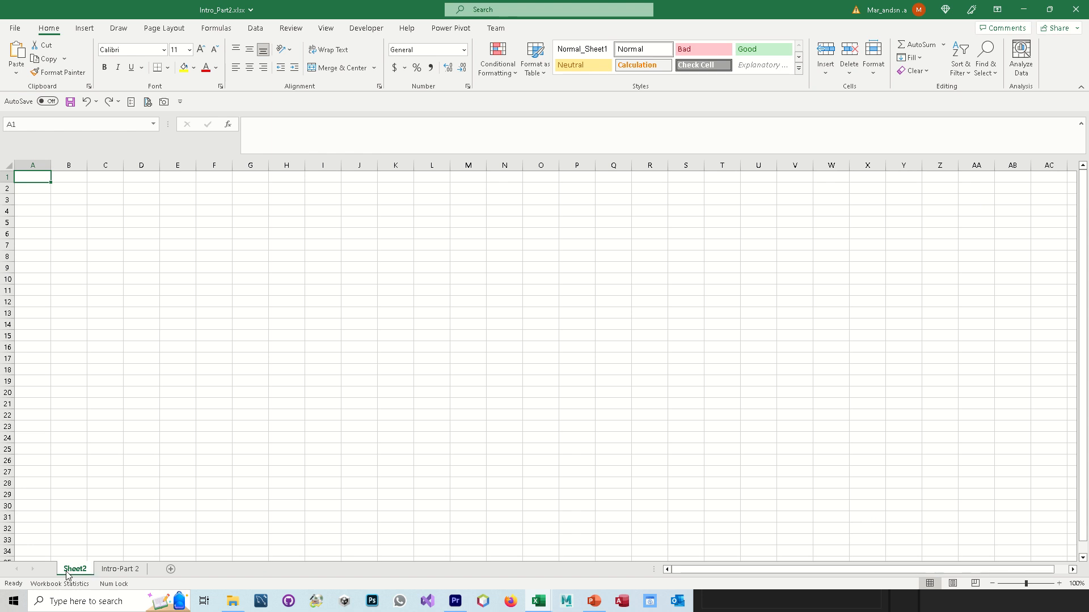
pyautogui.rightClick(79, 572)
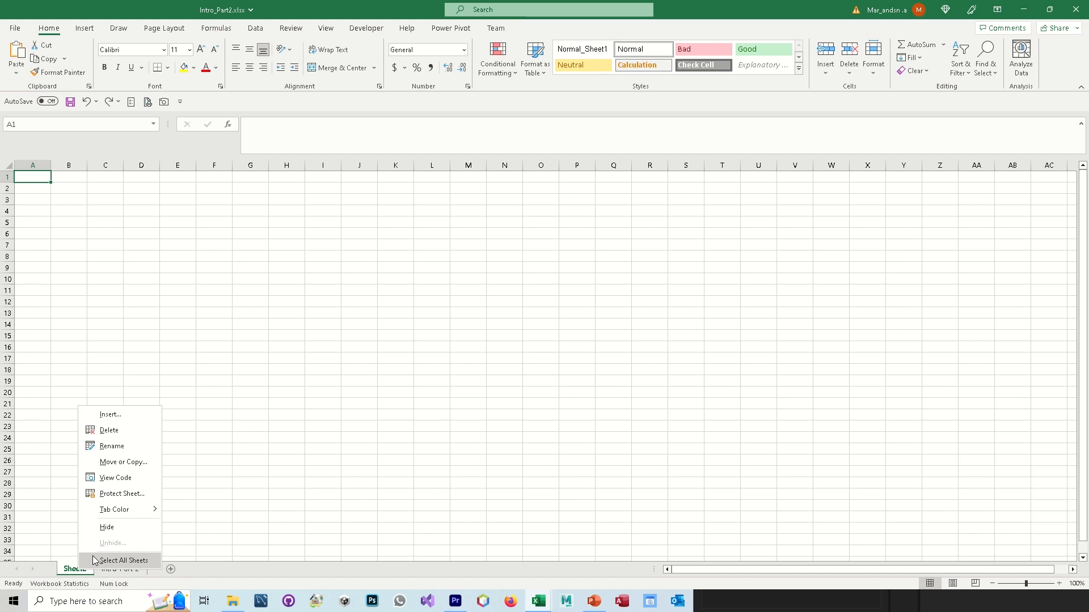
pyautogui.click(115, 433)
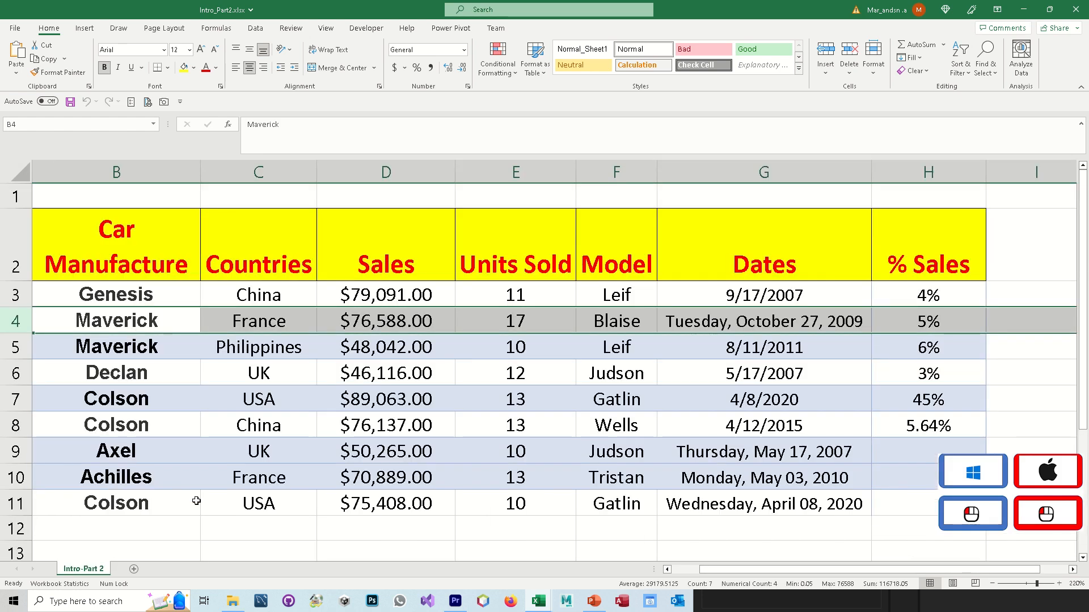
# Try deleting the whole empty formatted column I beside % Sales, and undo the deletion.
pyautogui.hscroll(3, 196, 501)
pyautogui.click(902, 424)
pyautogui.click(850, 72)
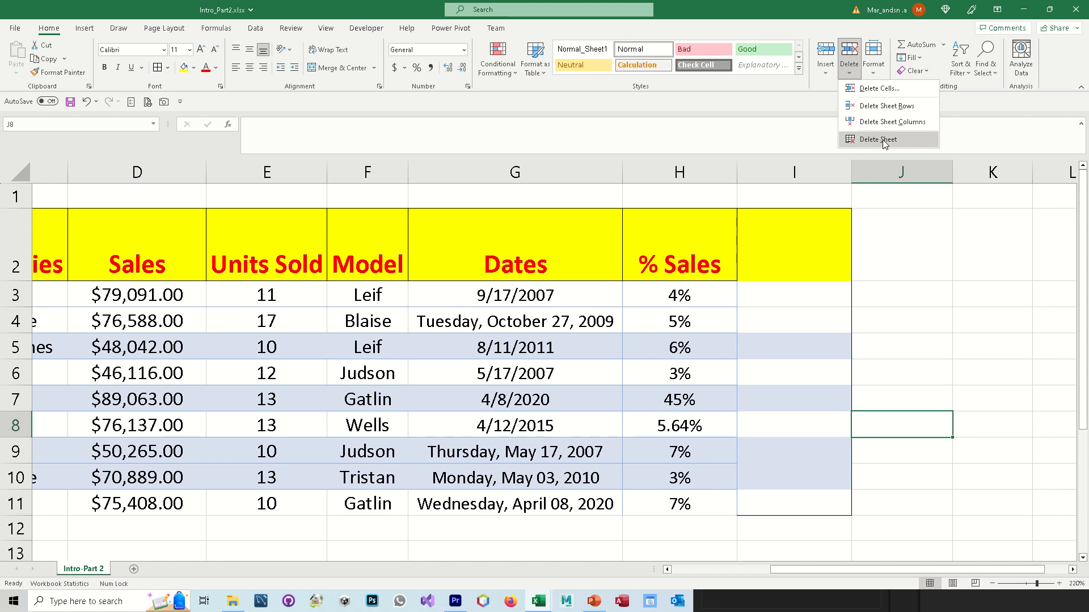
pyautogui.click(822, 224)
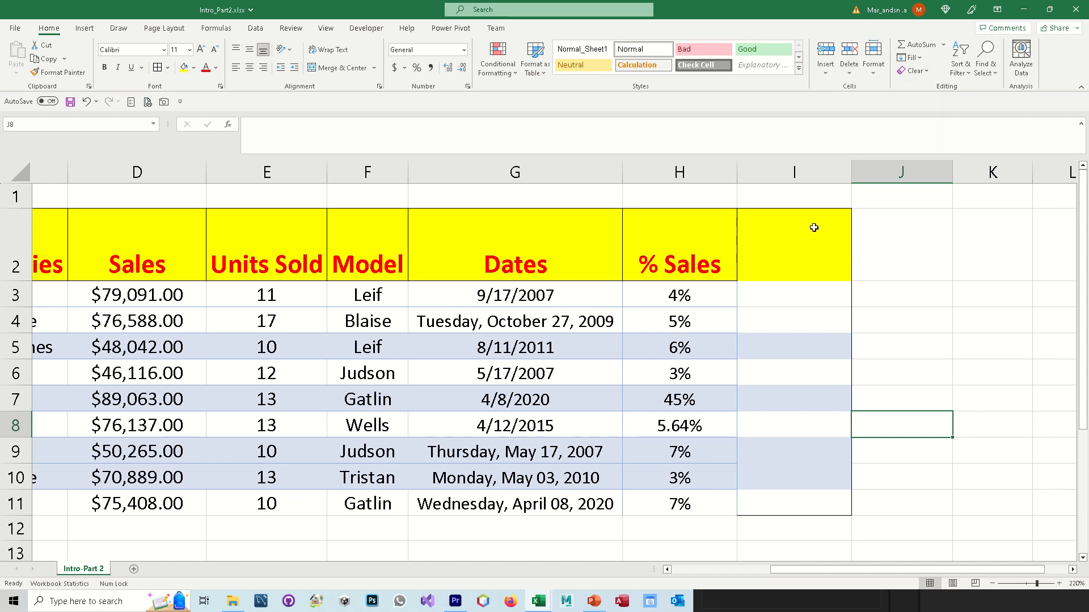
pyautogui.click(795, 174)
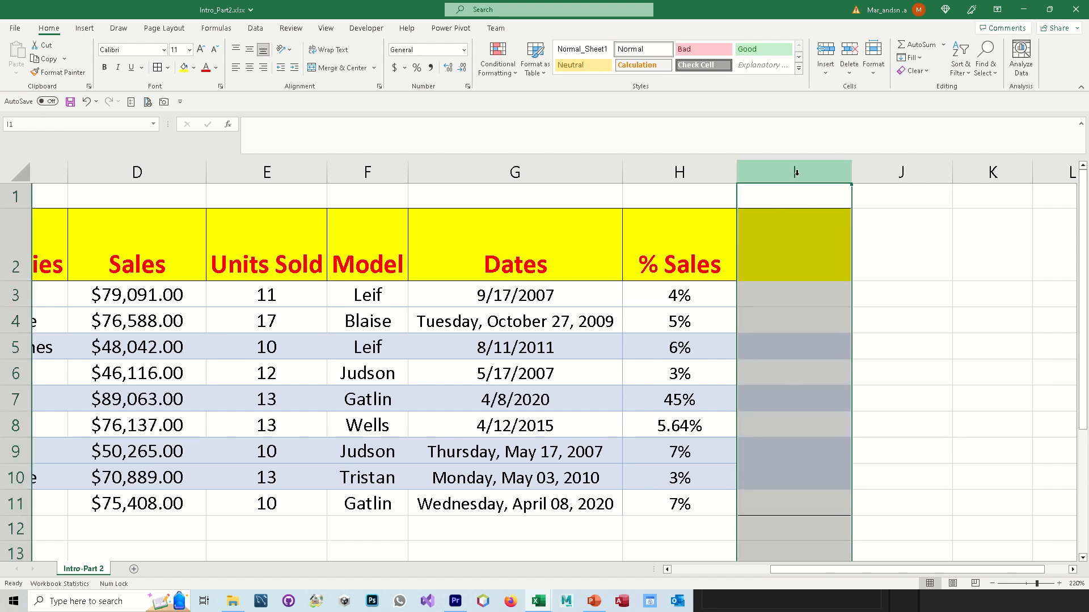
pyautogui.click(849, 67)
pyautogui.click(874, 122)
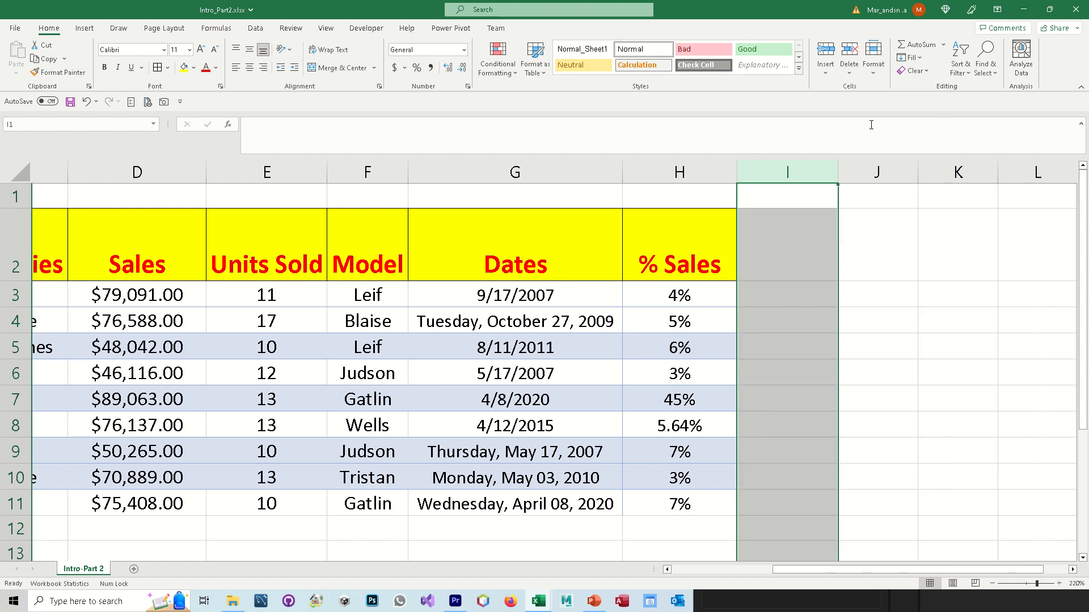
pyautogui.click(873, 320)
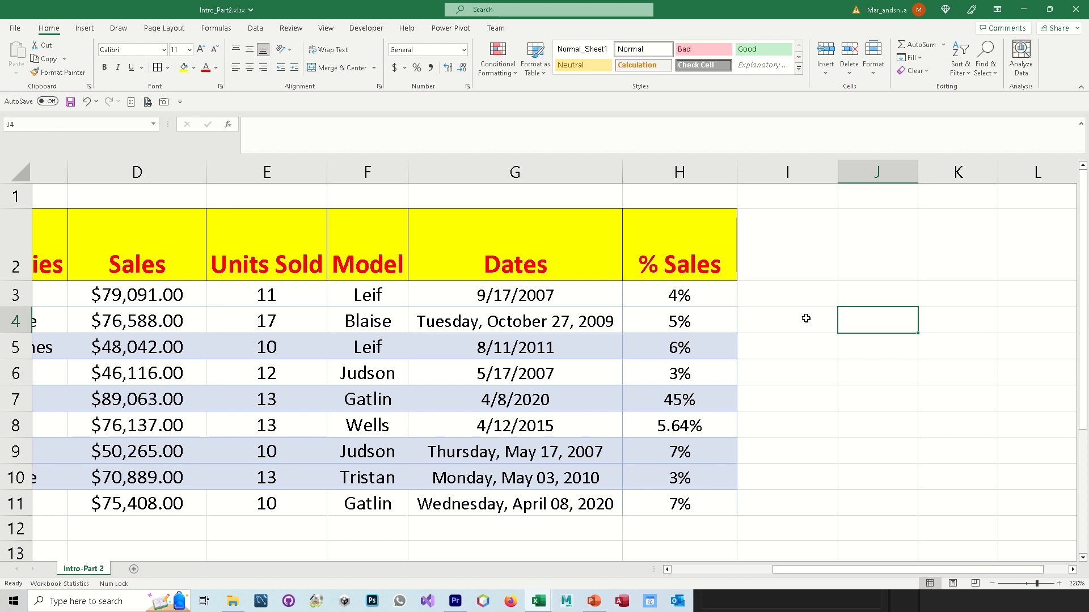
pyautogui.hotkey('ctrl', 'z')
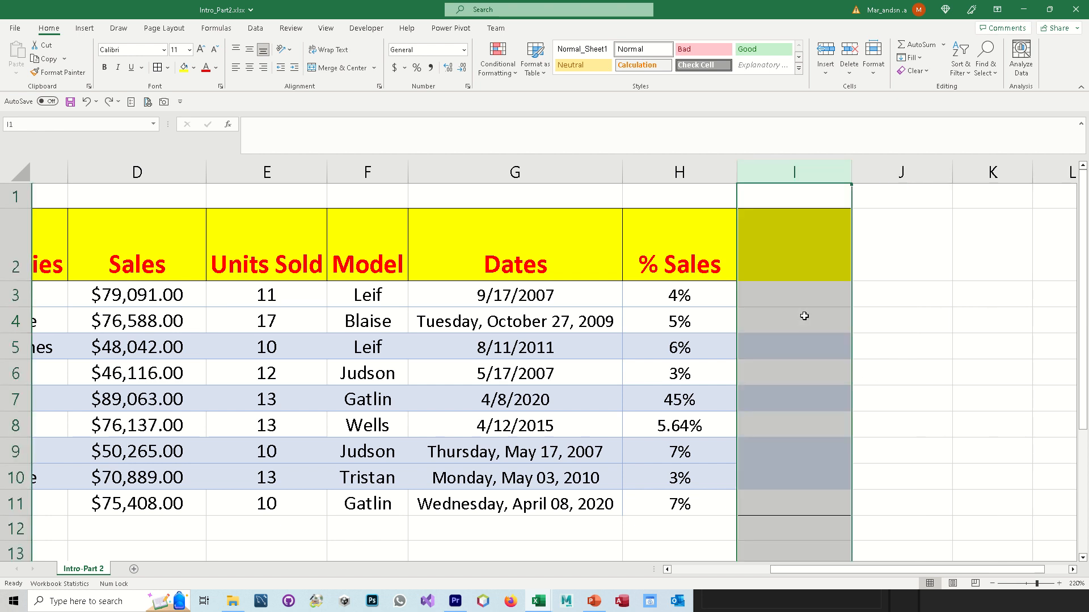
# Try deleting sheet row 3 from cell I3, and undo the deletion.
pyautogui.click(860, 261)
pyautogui.click(856, 75)
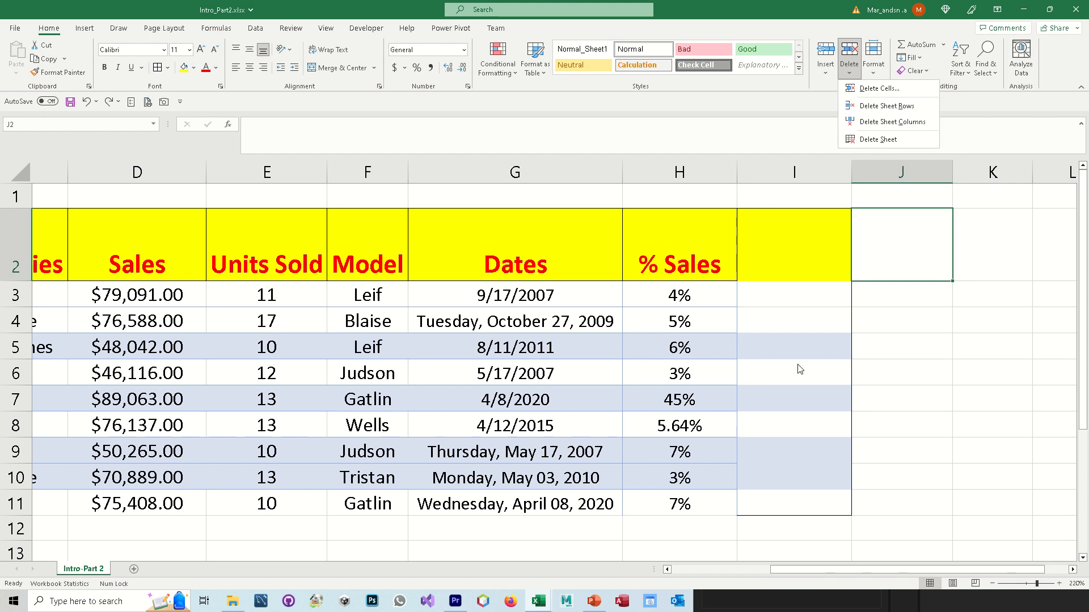
pyautogui.click(789, 298)
pyautogui.click(789, 296)
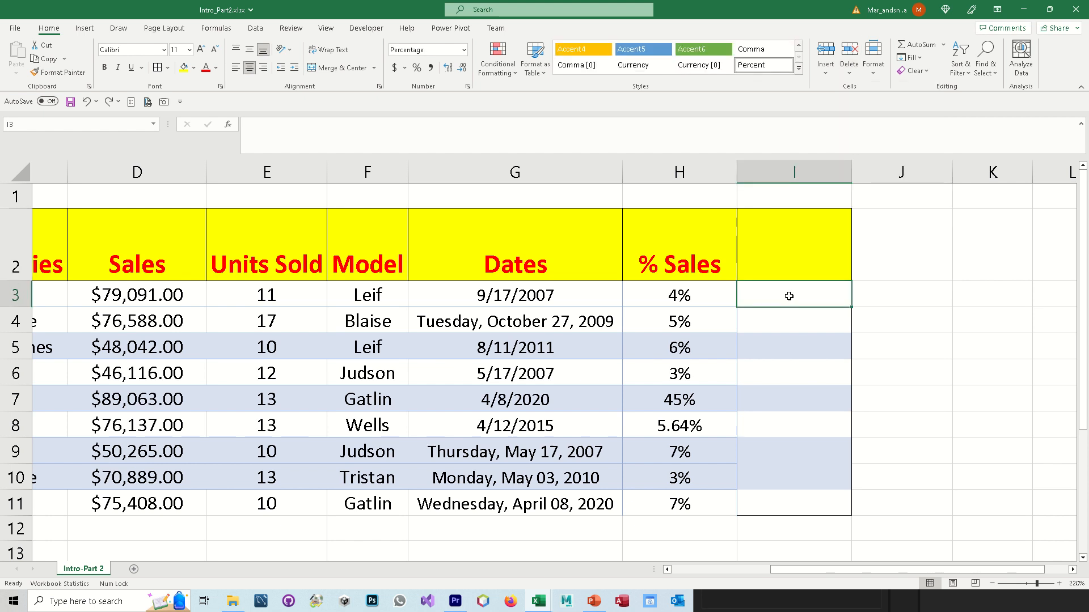
pyautogui.click(856, 74)
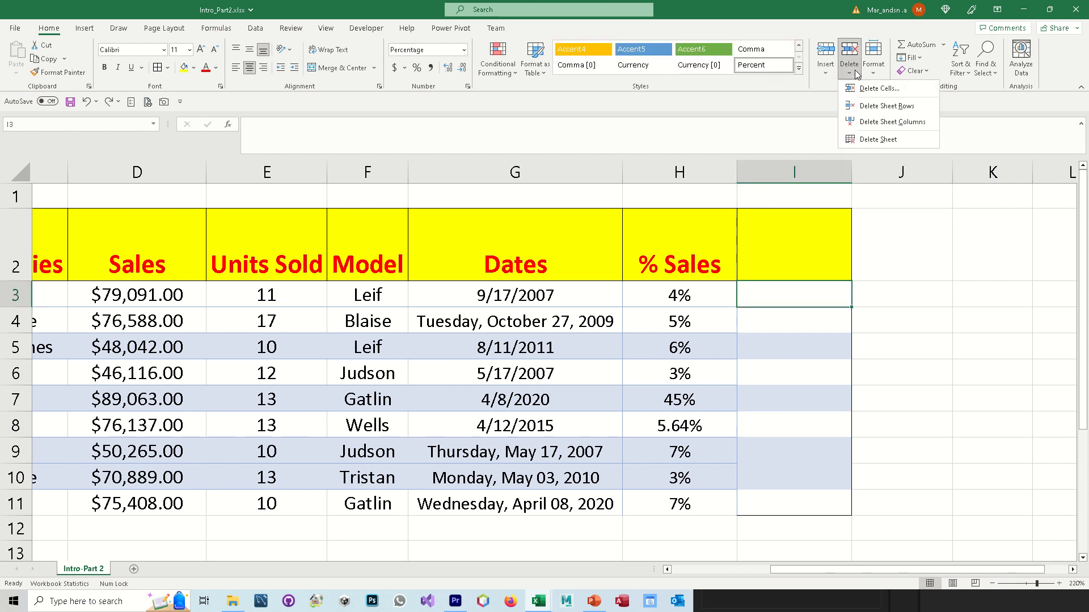
pyautogui.click(873, 107)
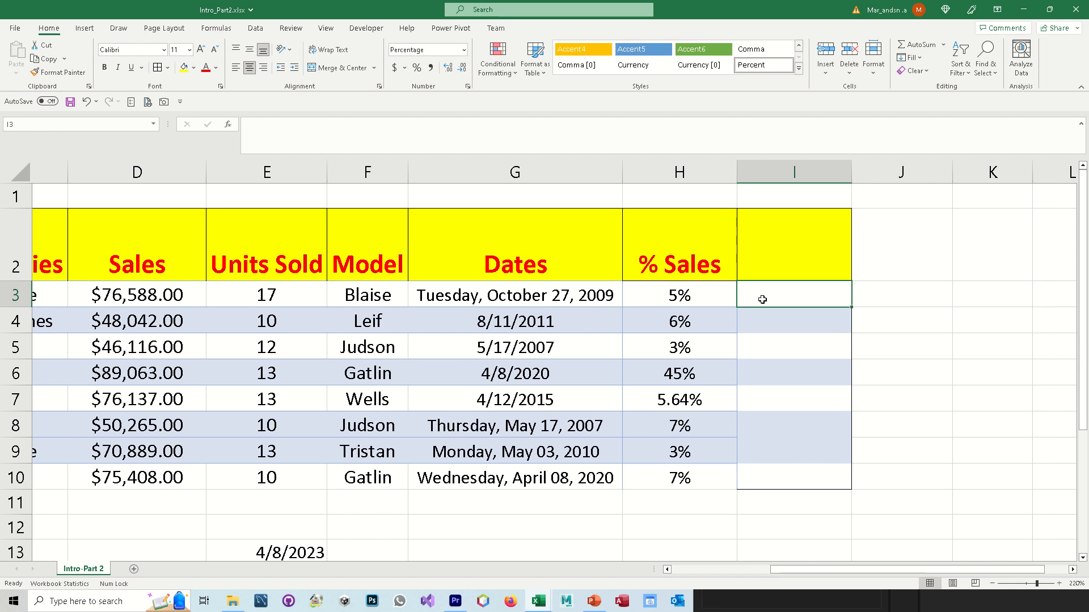
pyautogui.hotkey('ctrl', 'z')
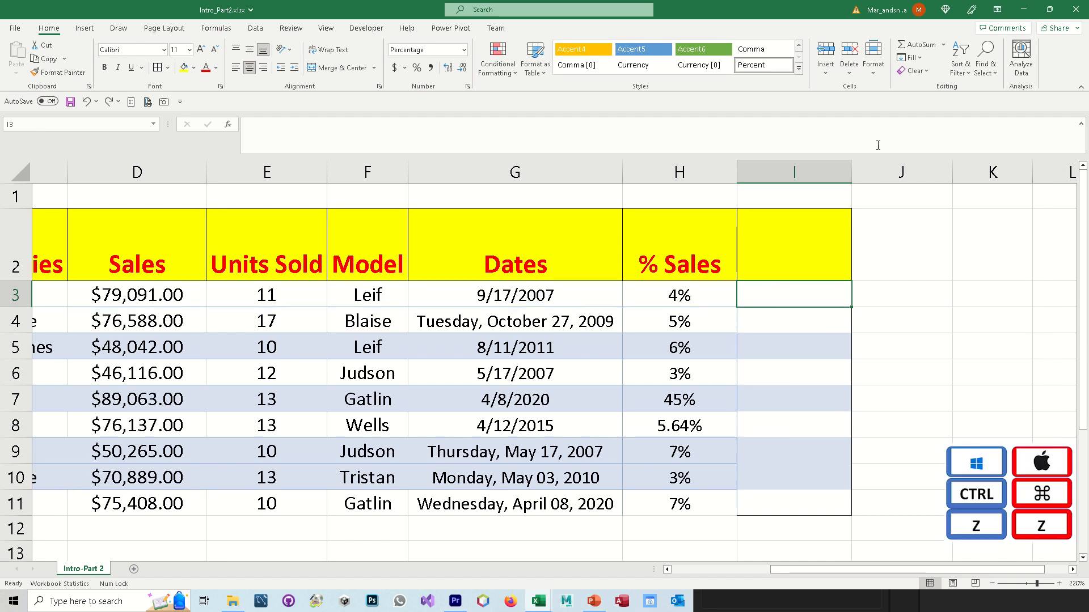
# Add a blank worksheet after Intro-Part 2 and remove it with the Delete Sheet command.
pyautogui.click(849, 67)
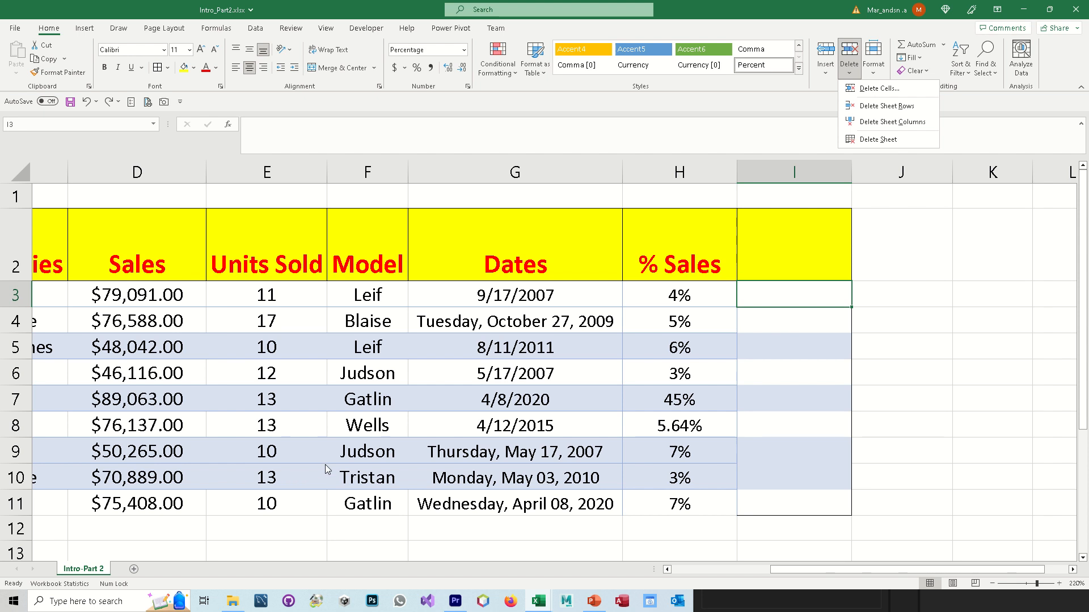
pyautogui.click(915, 274)
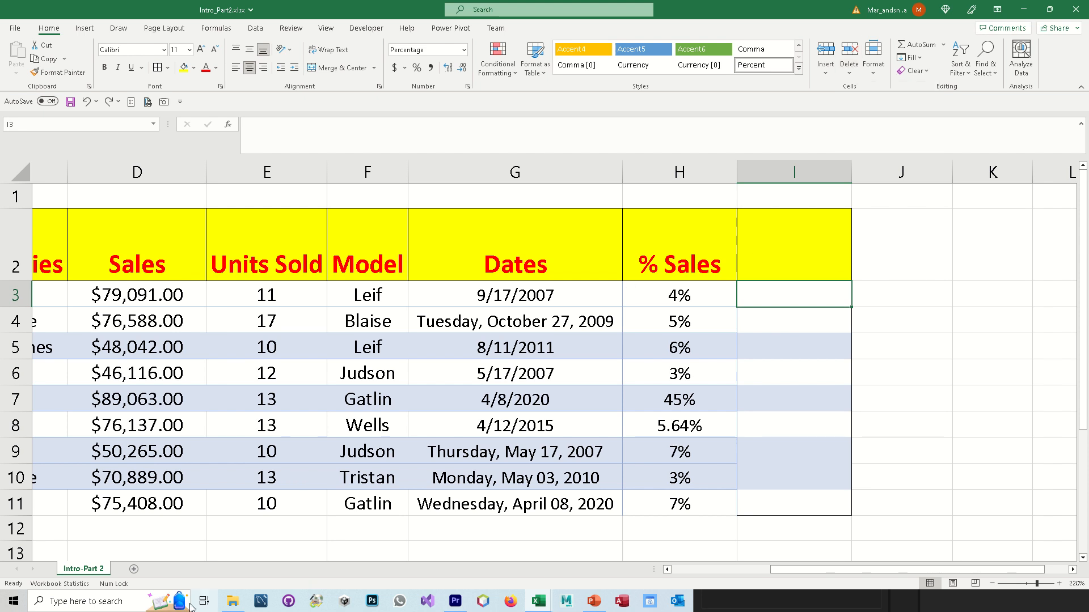
pyautogui.click(134, 570)
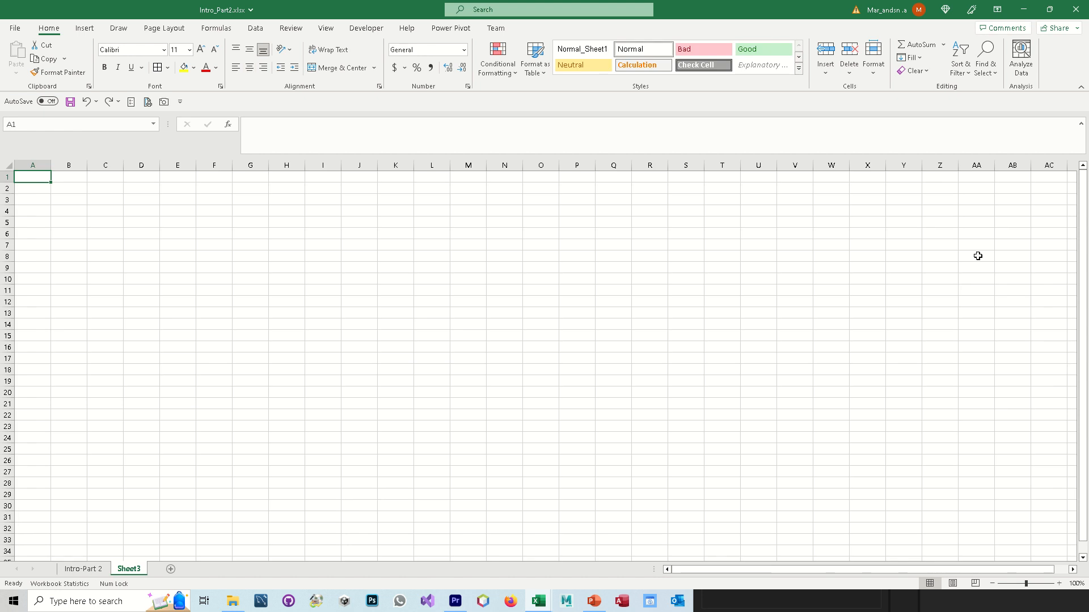
pyautogui.click(854, 74)
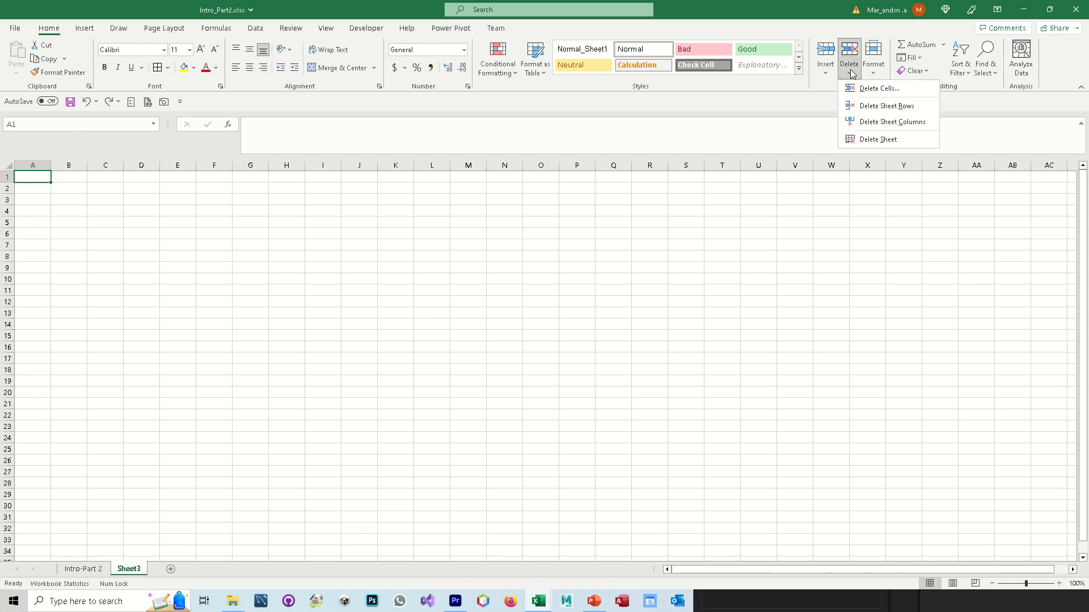
pyautogui.click(874, 142)
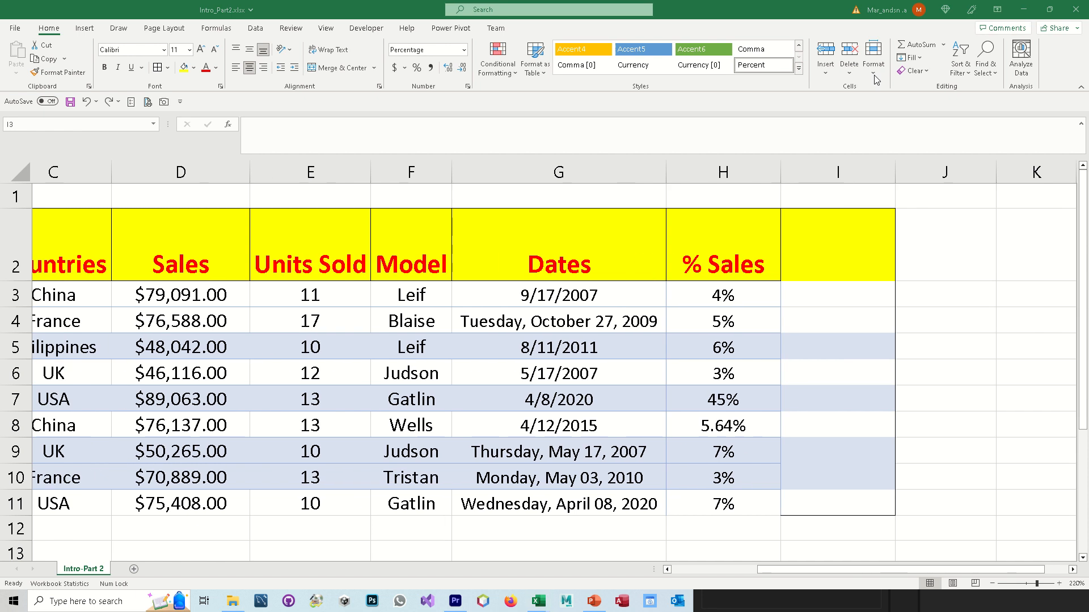
# Examine the Format options for cell size, visibility, sheet organization and protection with I3 selected.
pyautogui.click(874, 74)
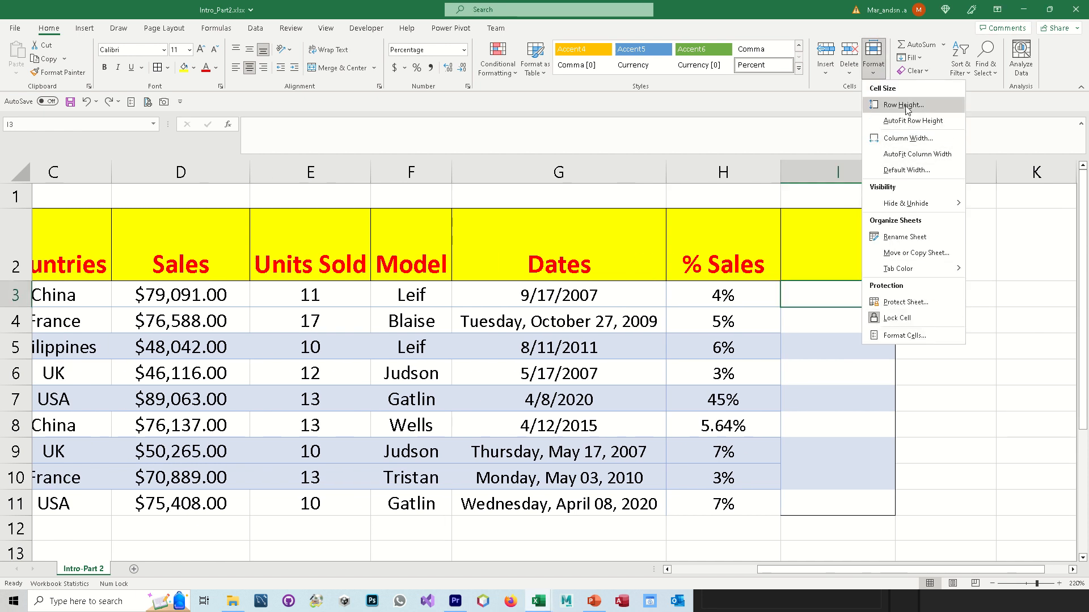
pyautogui.moveTo(894, 202)
pyautogui.click(809, 293)
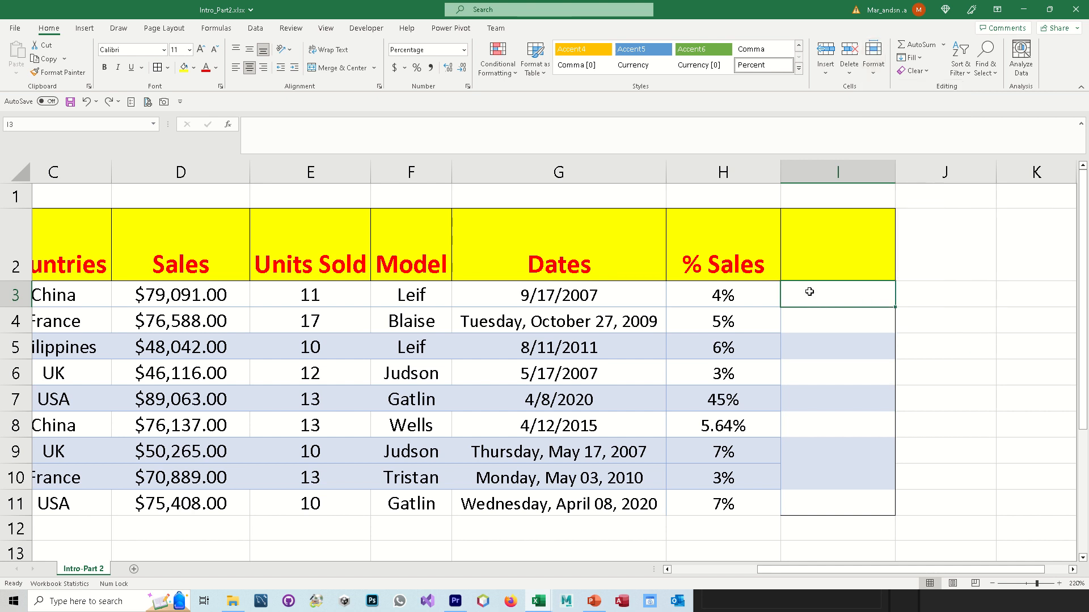
# Set the height of row 3 to 20 with the Row Height command, starting from cell I3.
pyautogui.click(873, 59)
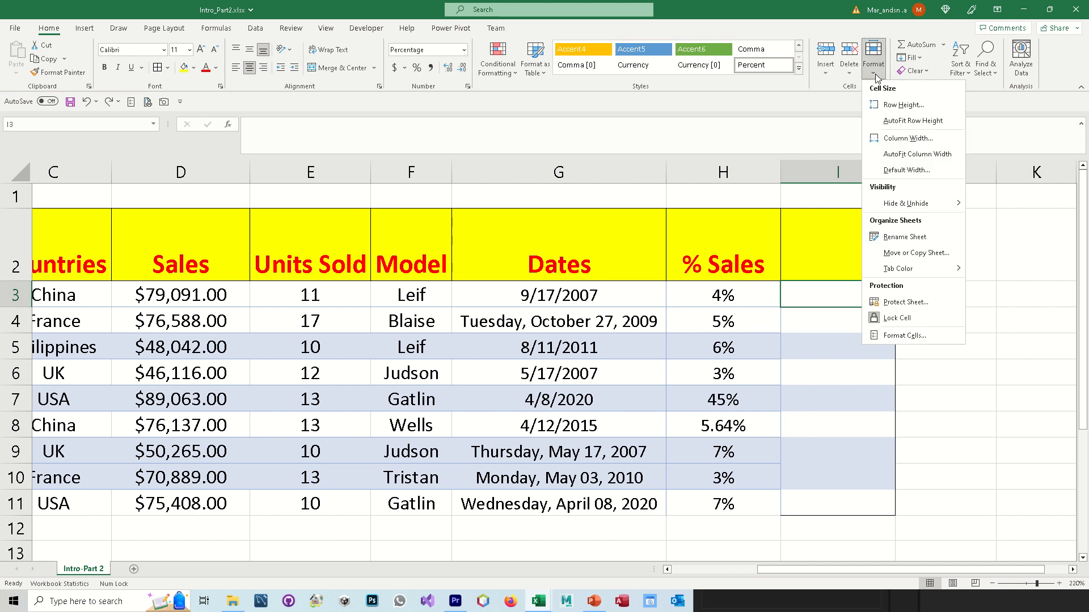
pyautogui.click(897, 107)
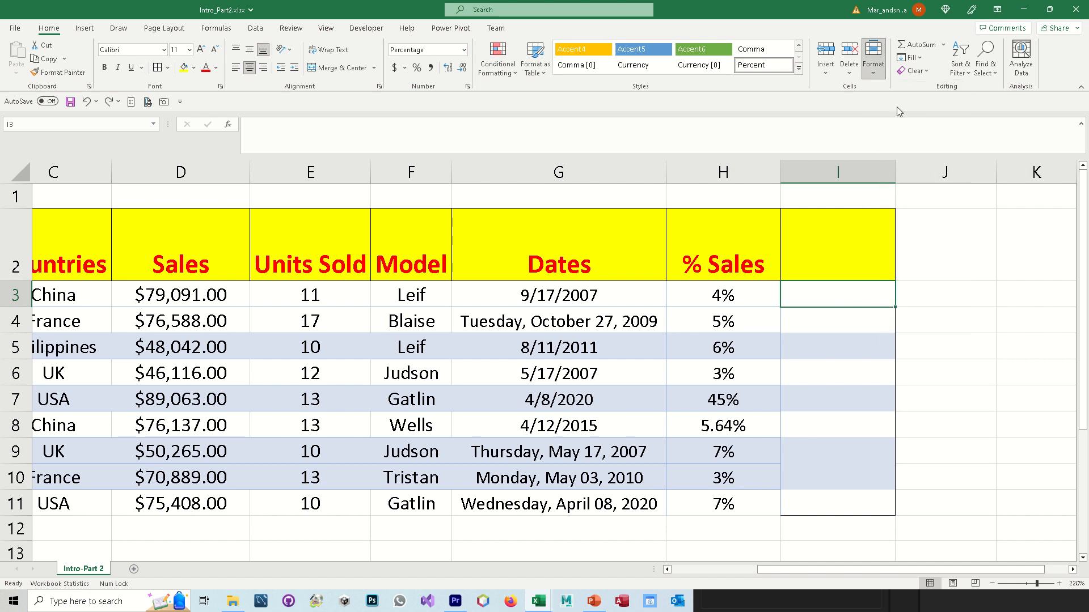
pyautogui.moveTo(490, 280); pyautogui.dragTo(573, 184)
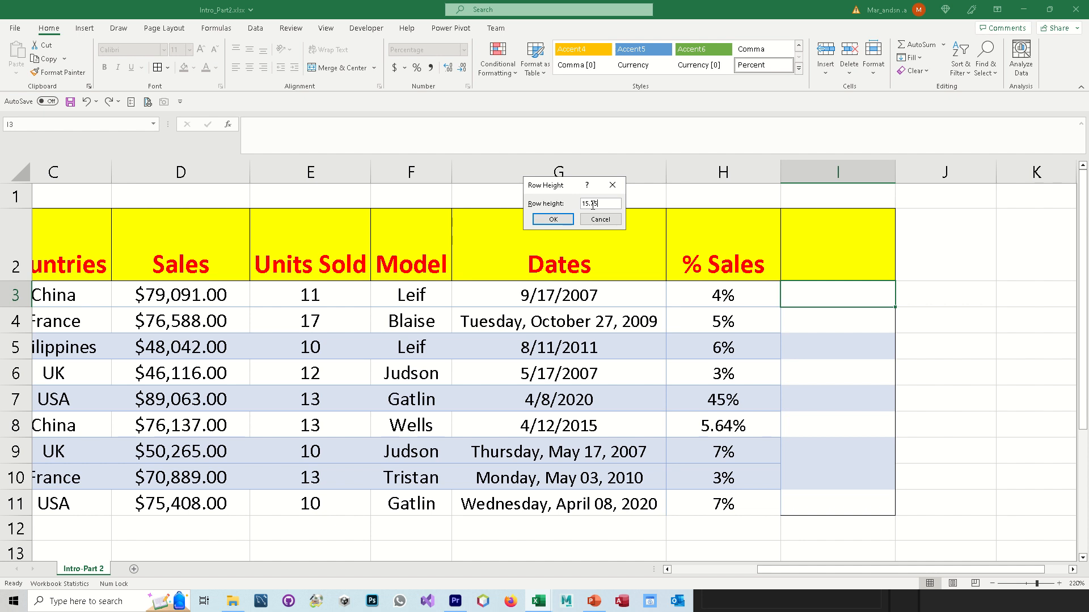
pyautogui.write('20')
pyautogui.press('Return')
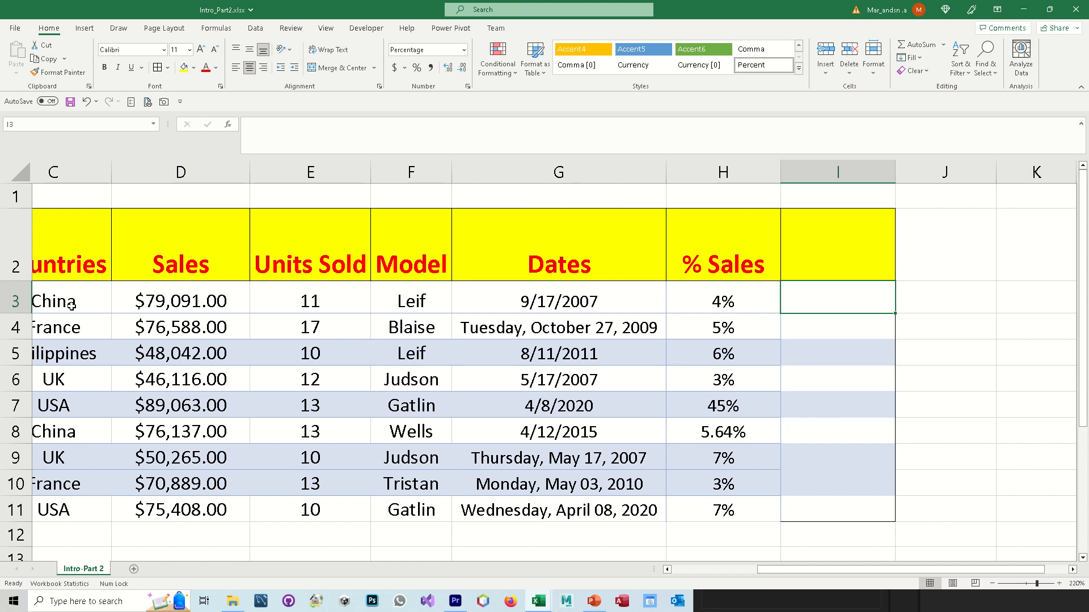
# Select the whole of row 3 and set its row height to 30.
pyautogui.rightClick(14, 301)
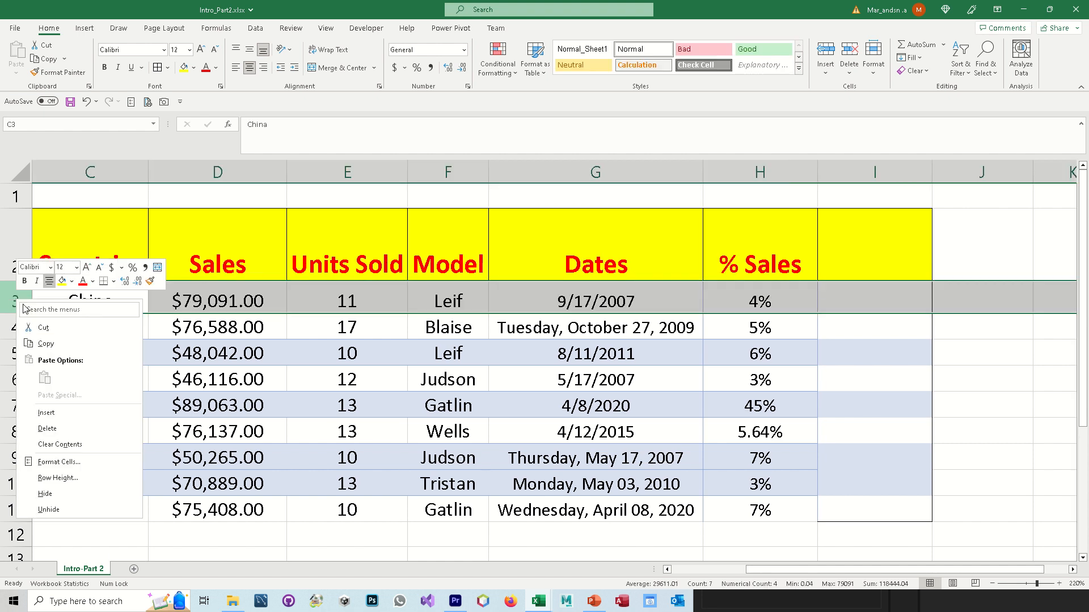
pyautogui.click(63, 478)
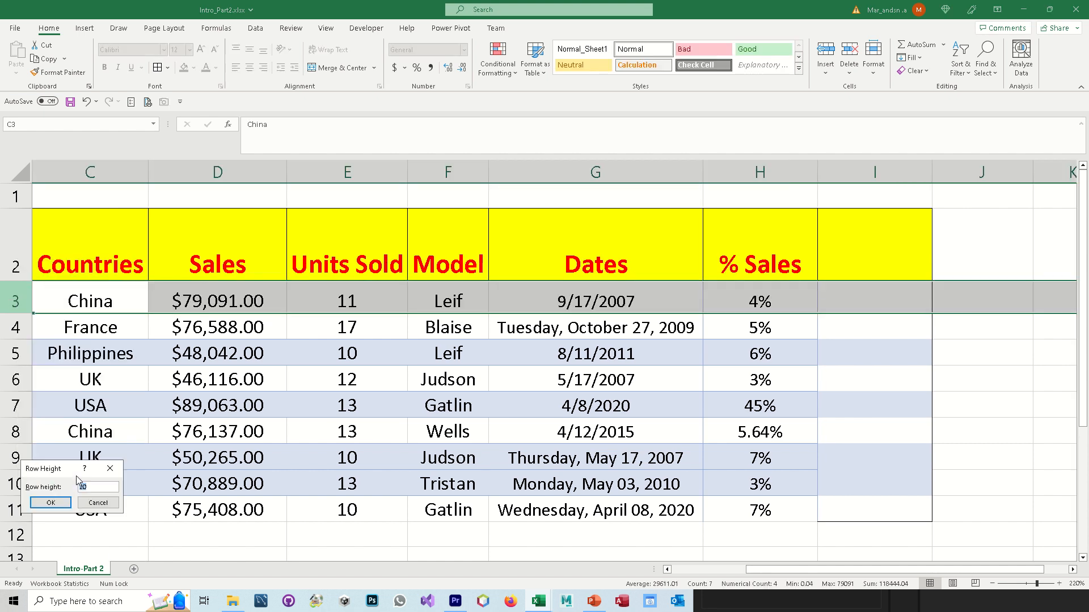
pyautogui.moveTo(57, 475); pyautogui.dragTo(692, 179)
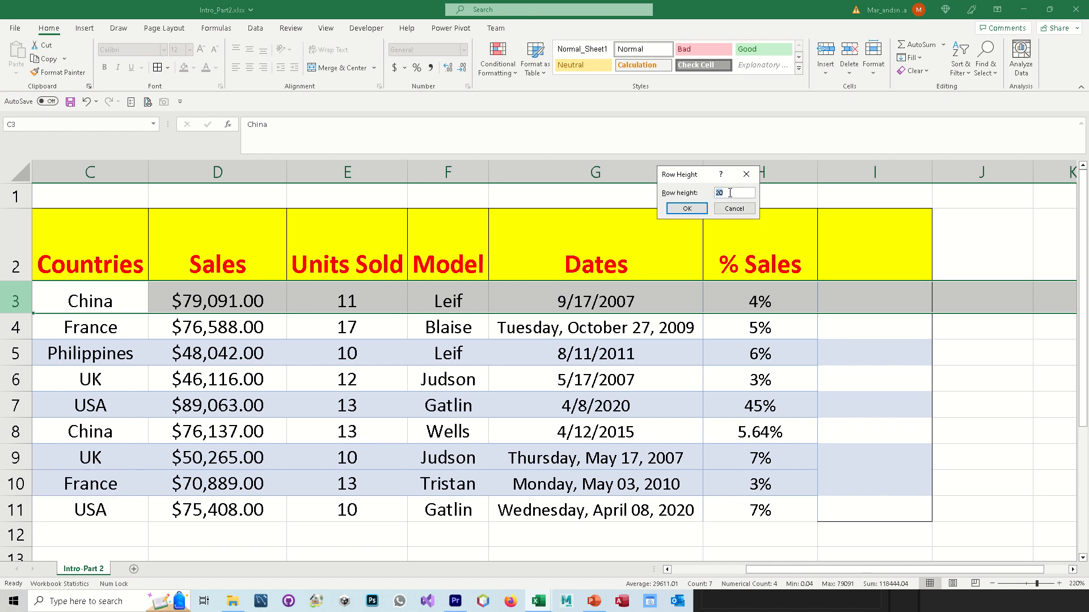
pyautogui.write('30')
pyautogui.click(693, 210)
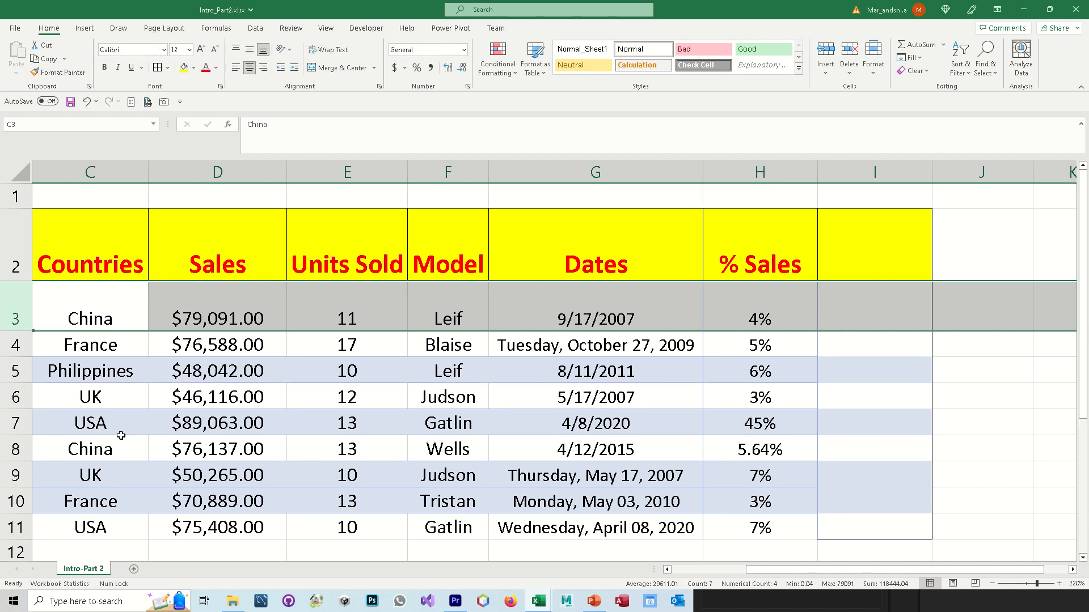
# Select row 6, the Declan record, and set its row height to 35.
pyautogui.click(15, 399)
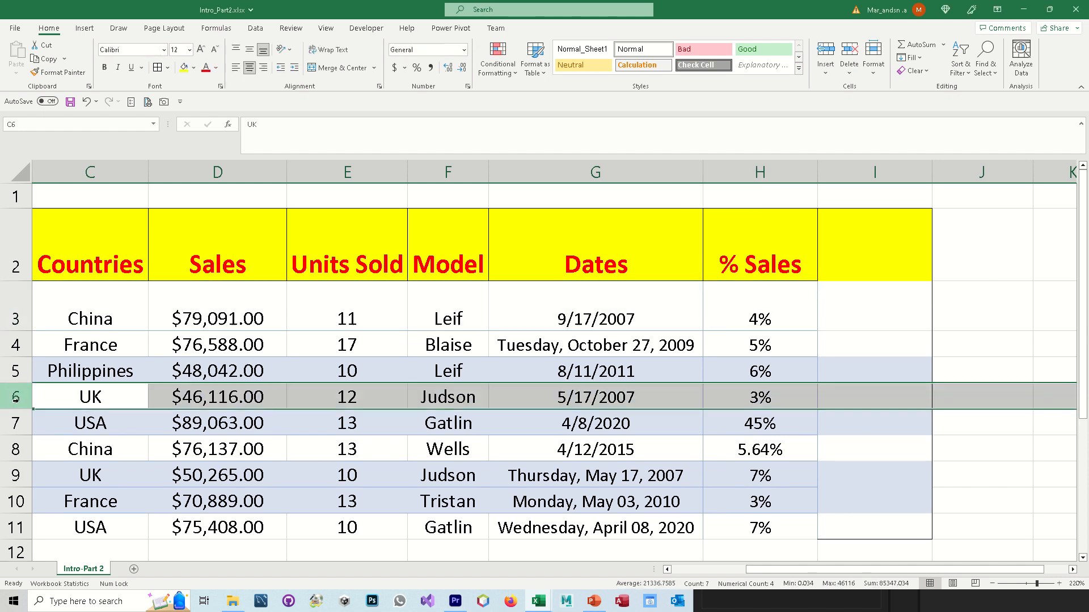
pyautogui.click(874, 65)
pyautogui.click(902, 105)
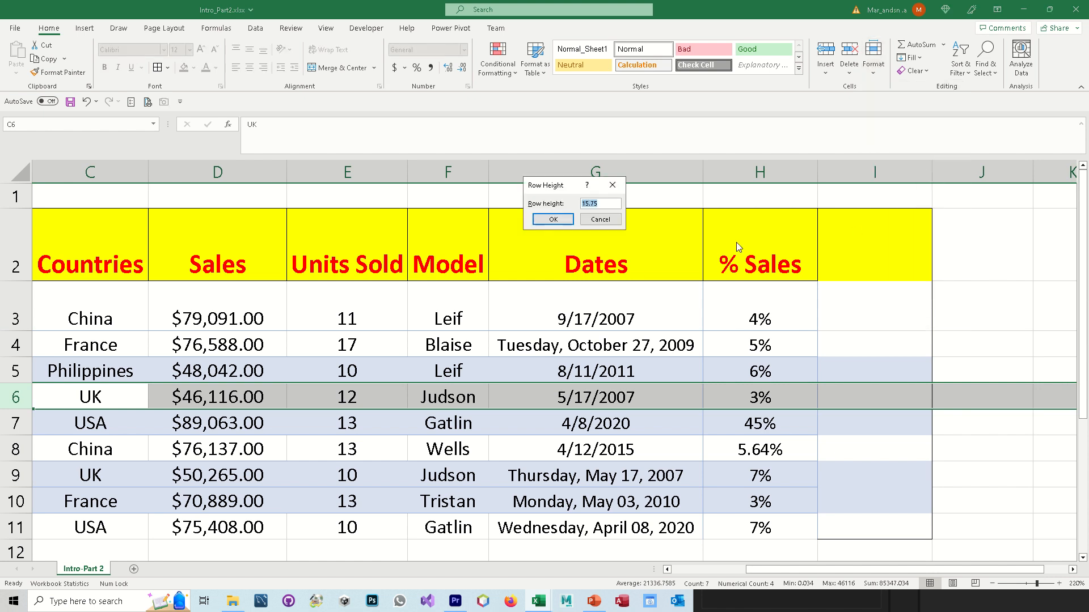
pyautogui.write('35')
pyautogui.press('Return')
pyautogui.scroll(-2, 218, 325)
pyautogui.scroll(2, 217, 324)
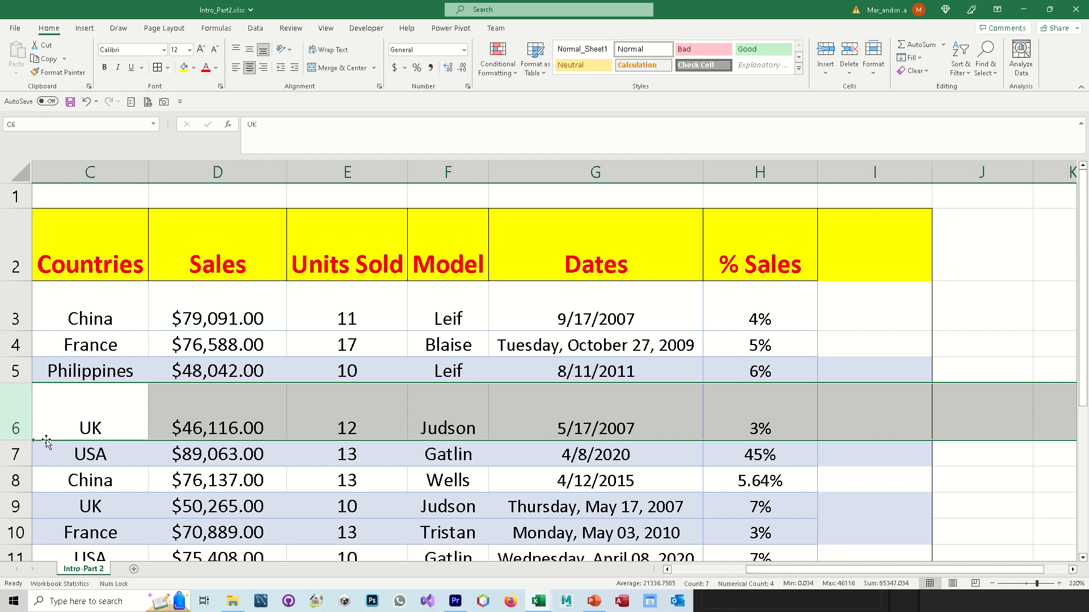
# Shrink row 8, the China record with 5.64% sales, to a row height of 5.
pyautogui.click(15, 482)
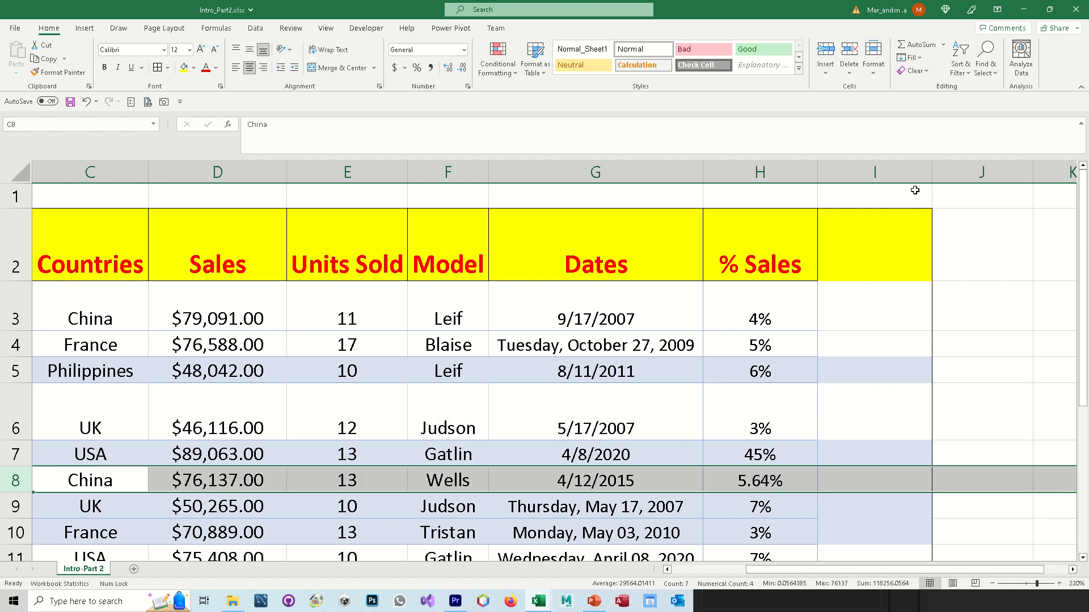
pyautogui.click(873, 70)
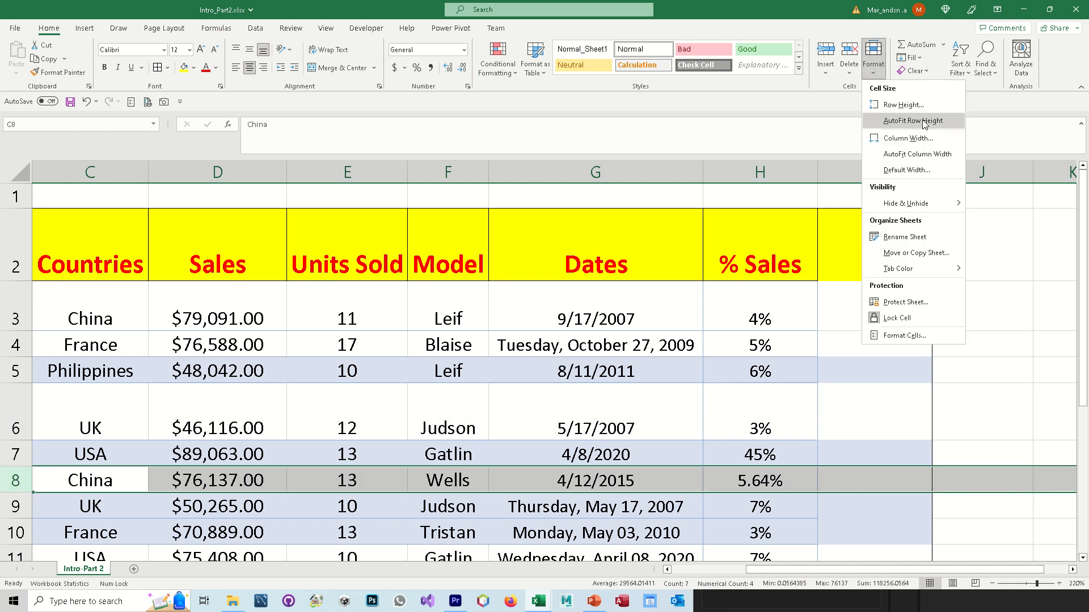
pyautogui.click(907, 104)
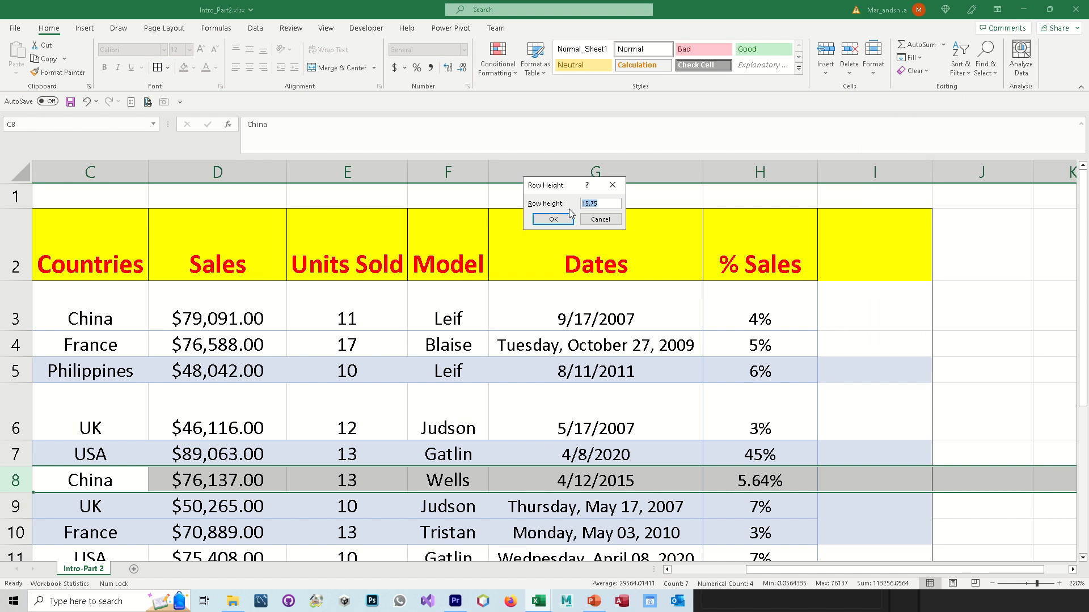
pyautogui.write('5')
pyautogui.click(553, 219)
pyautogui.click(714, 366)
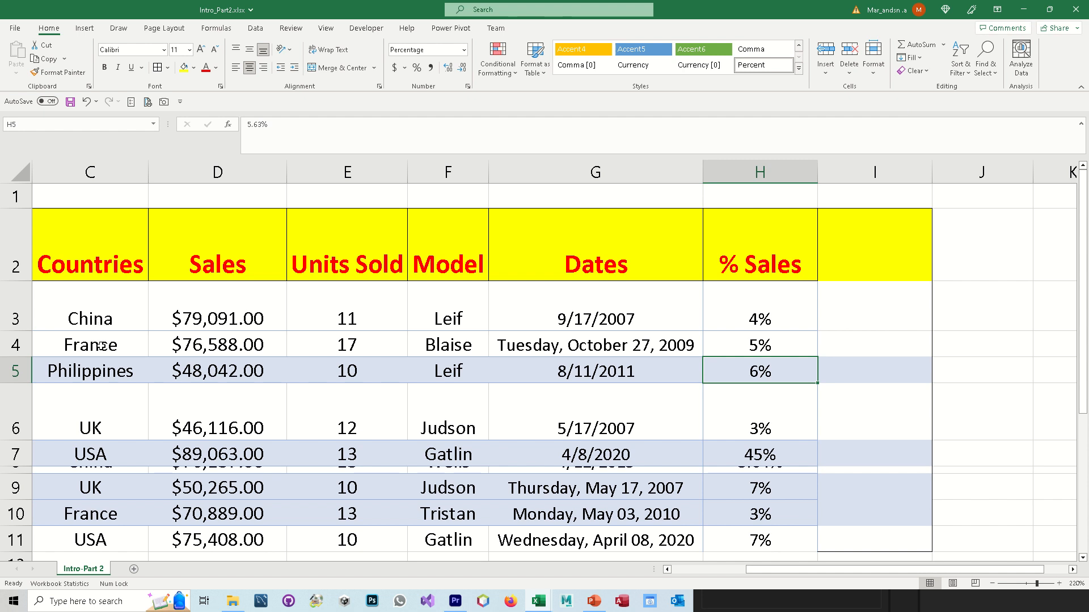
pyautogui.scroll(-1, 105, 343)
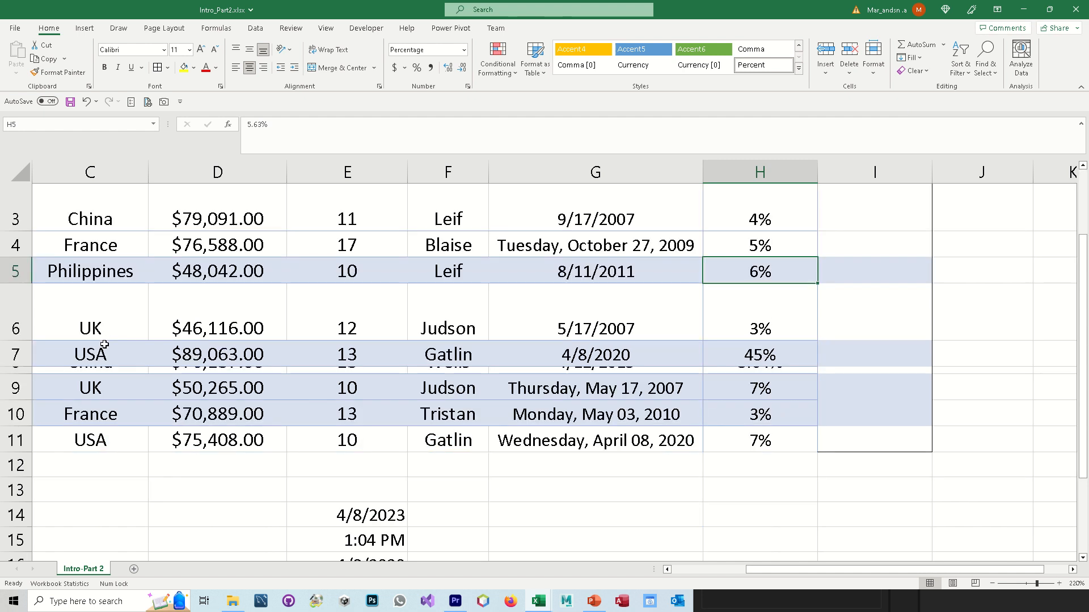
pyautogui.scroll(1, 104, 344)
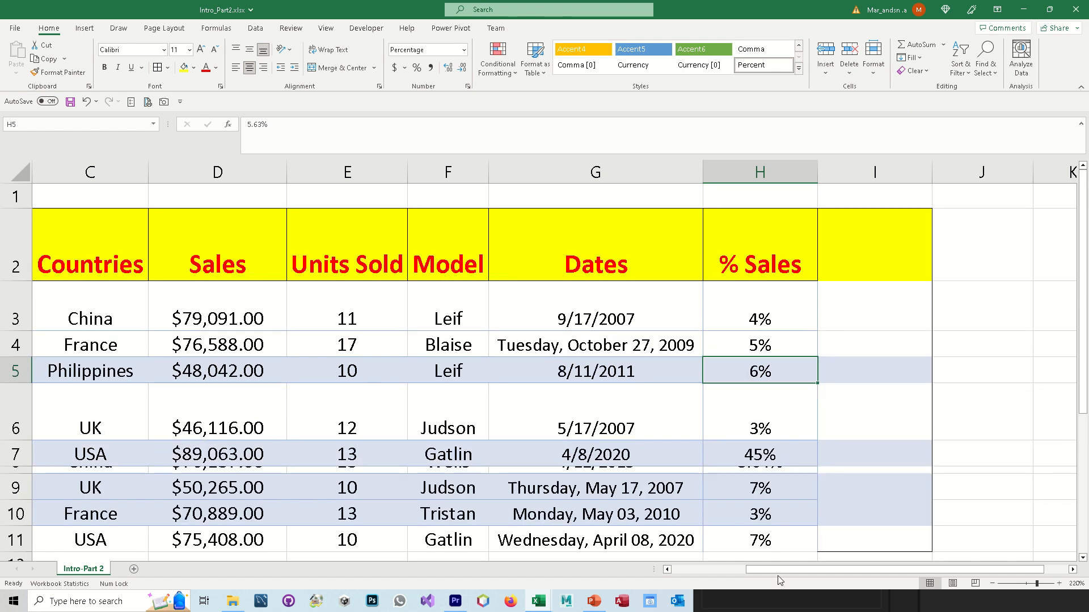
# AutoFit the height of row 3 from the Genesis cell B3.
pyautogui.moveTo(777, 570); pyautogui.dragTo(732, 571)
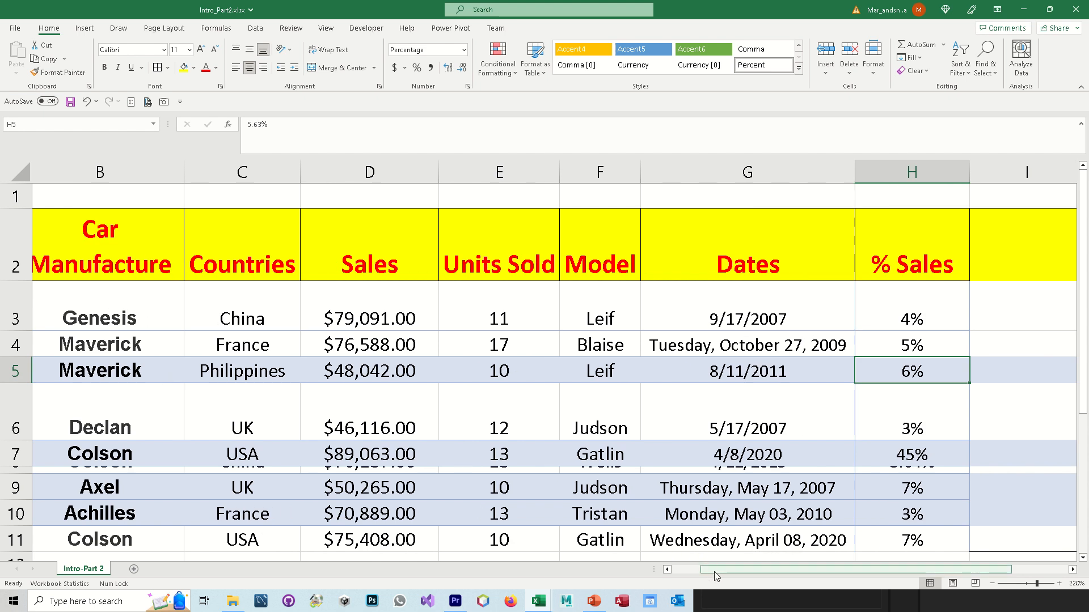
pyautogui.moveTo(714, 571); pyautogui.dragTo(659, 571)
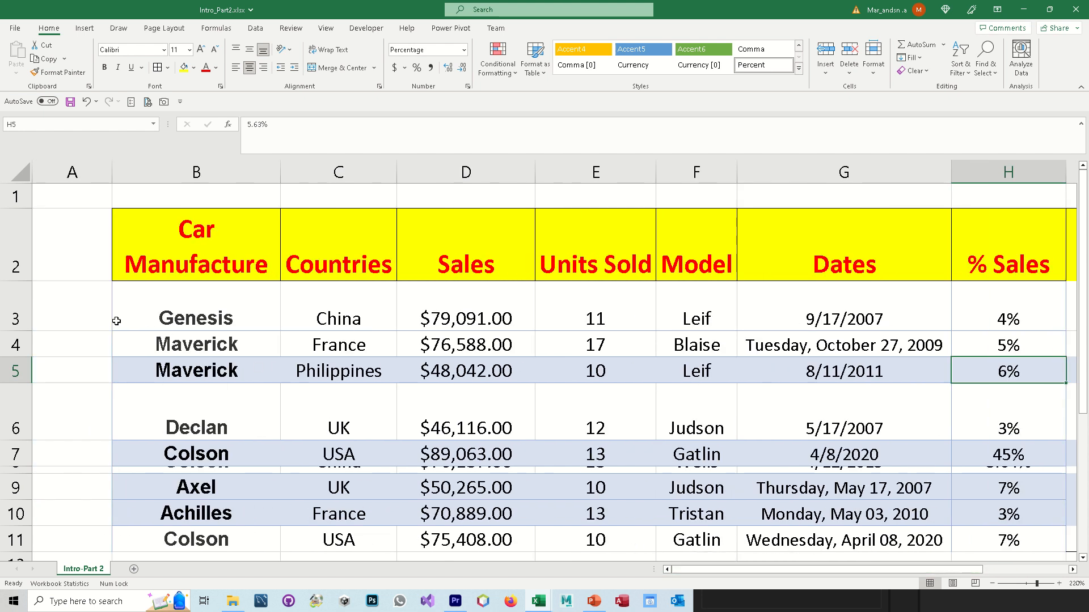
pyautogui.click(204, 316)
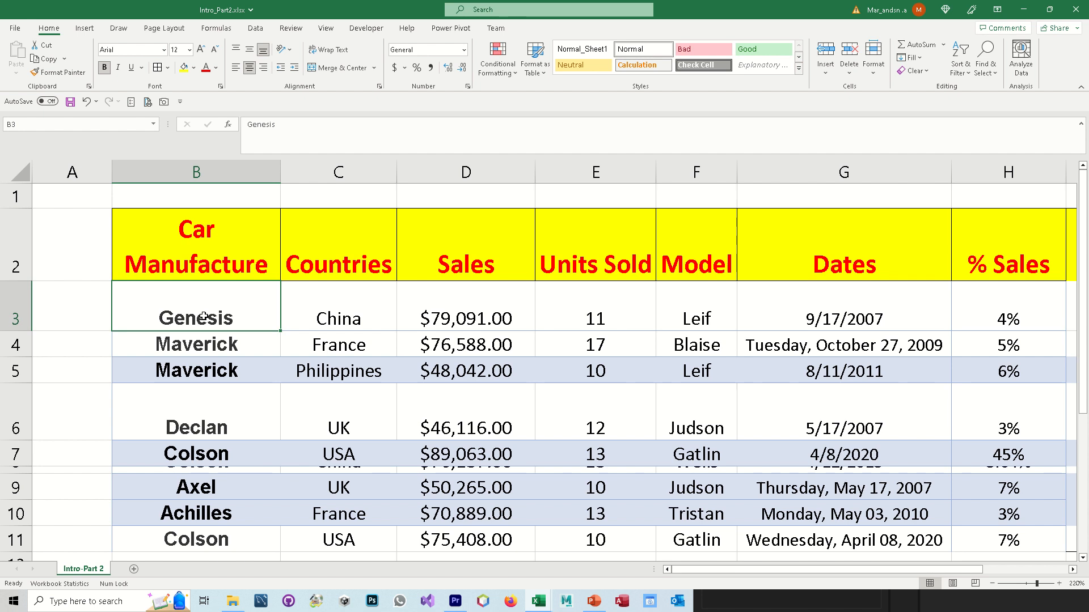
pyautogui.click(874, 72)
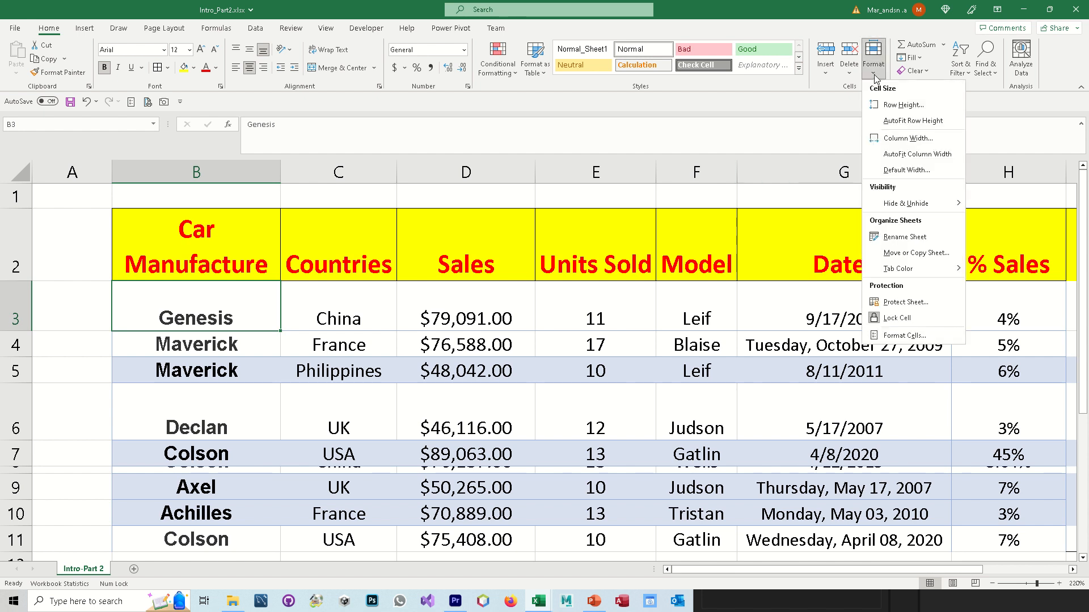
pyautogui.click(912, 121)
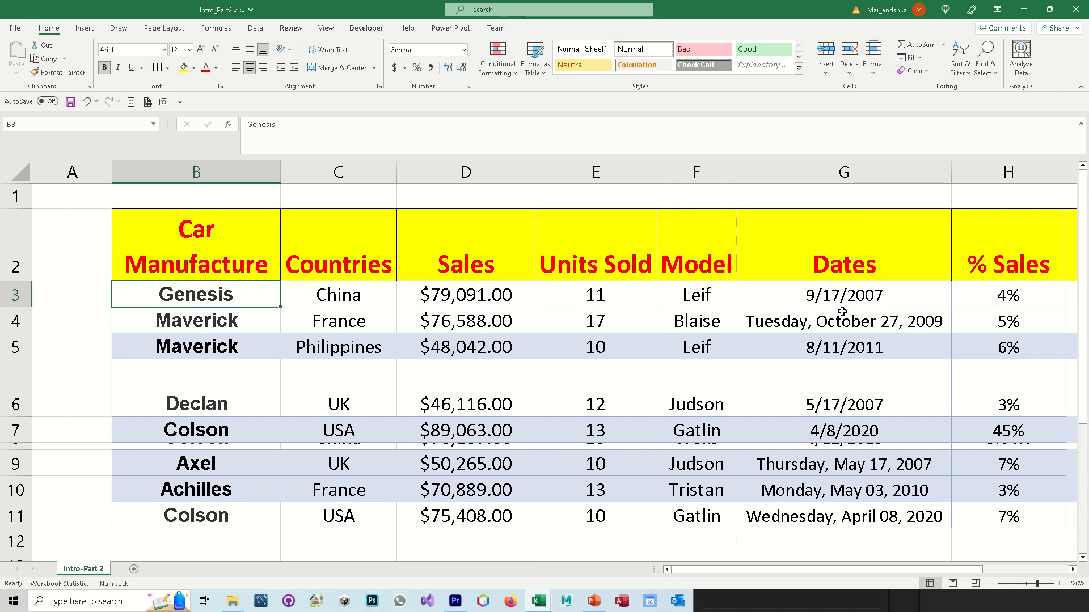
# AutoFit the height of row 6 from cell B6, and select the collapsed row 8.
pyautogui.click(209, 392)
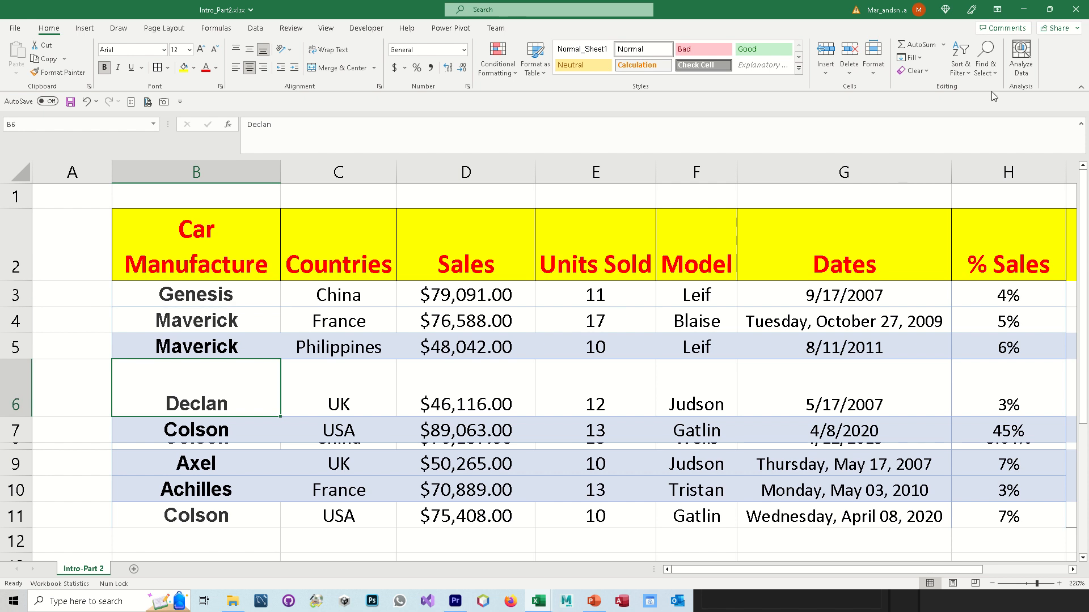
pyautogui.click(874, 68)
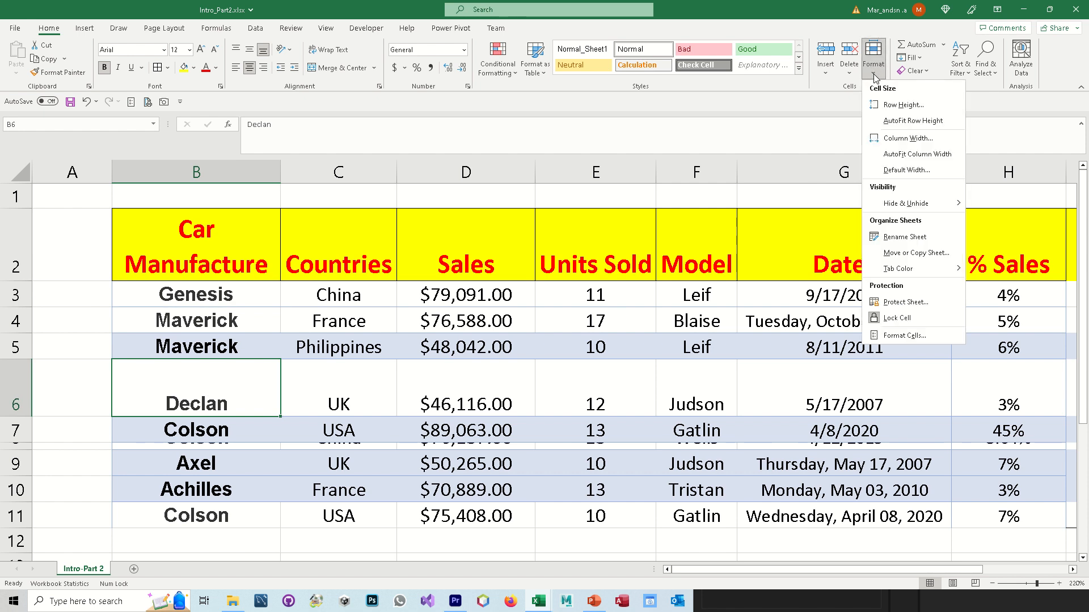
pyautogui.click(898, 121)
pyautogui.click(63, 418)
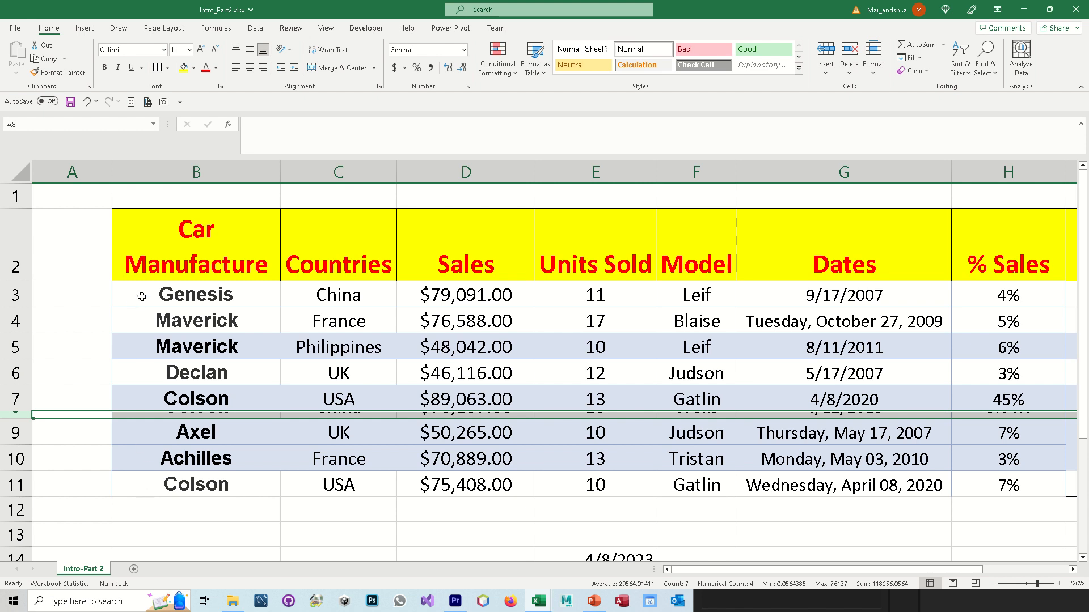
# Make rows 3 and 5 taller by hand, and select cells B3, B5 and the collapsed B8 in turn.
pyautogui.moveTo(18, 307); pyautogui.dragTo(18, 327)
pyautogui.moveTo(16, 380); pyautogui.dragTo(16, 404)
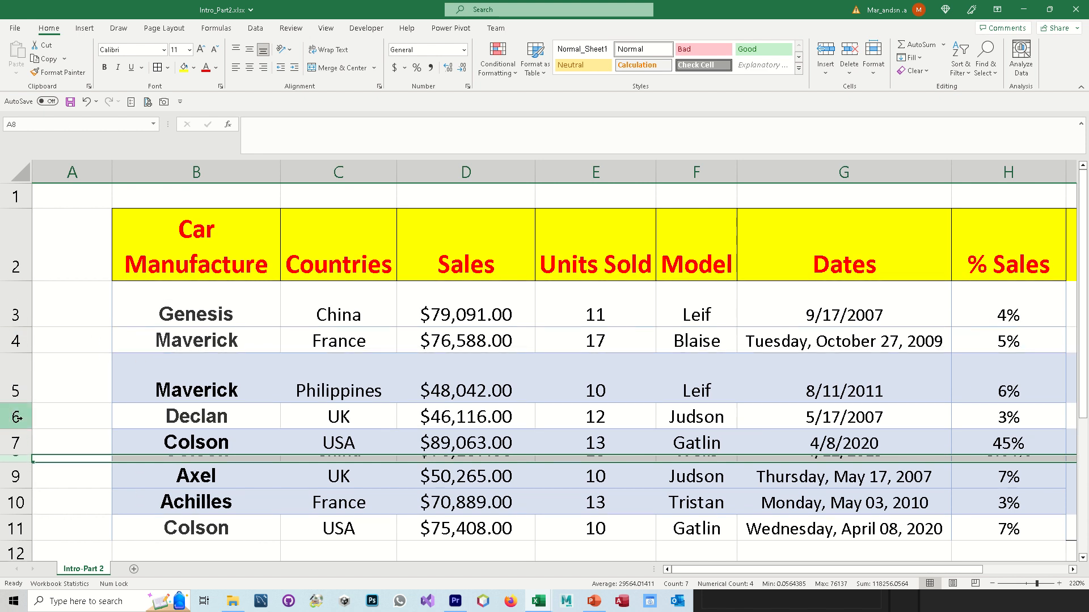
pyautogui.click(211, 313)
pyautogui.click(214, 390)
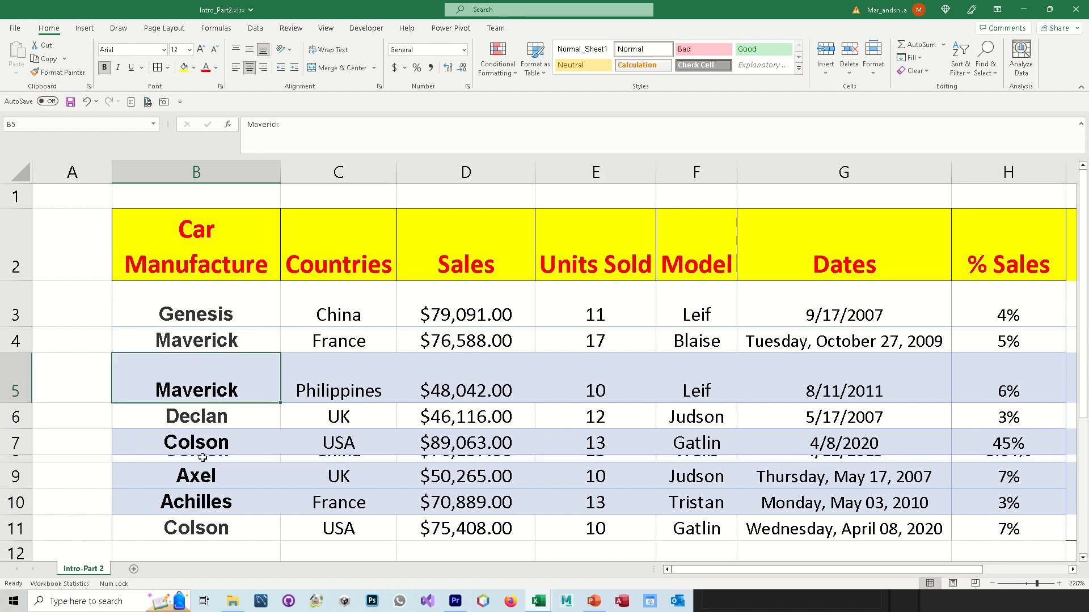
pyautogui.click(201, 459)
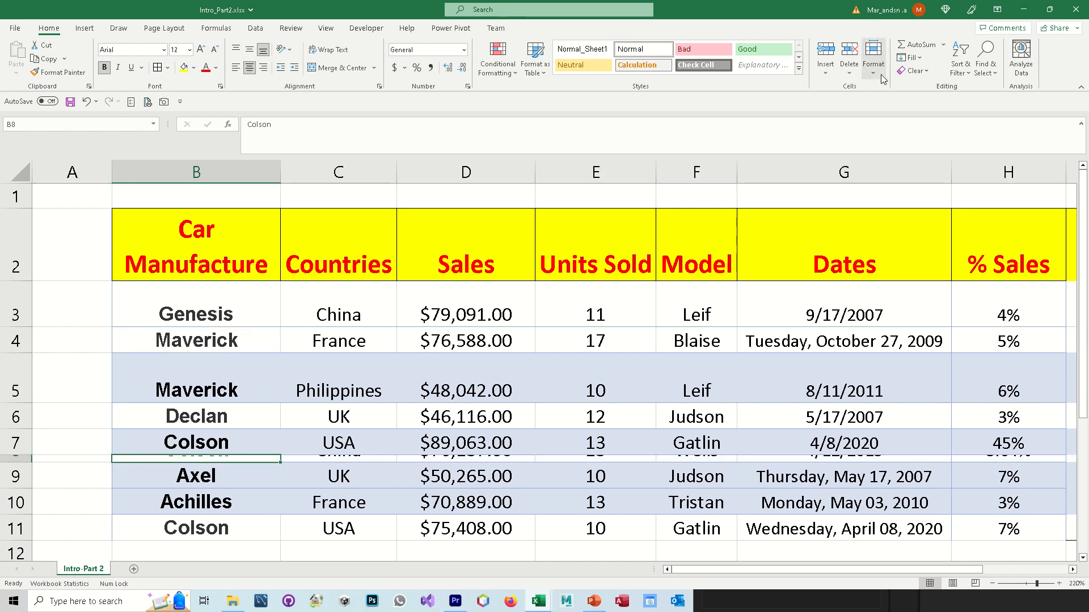
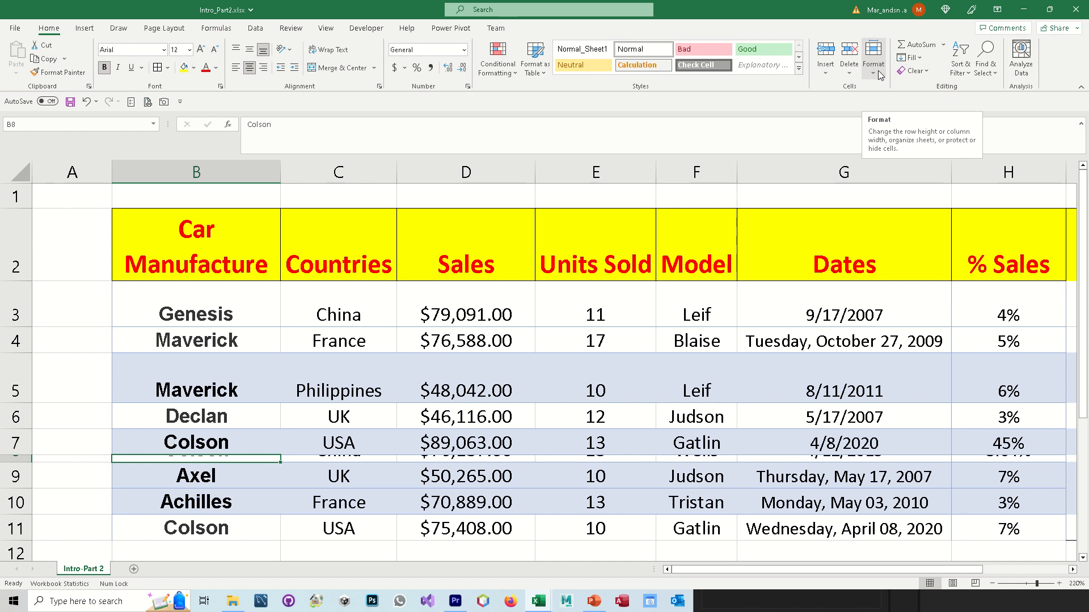
# Select the entire worksheet and AutoFit the height of all rows, ending with cell A5 selected.
pyautogui.click(23, 177)
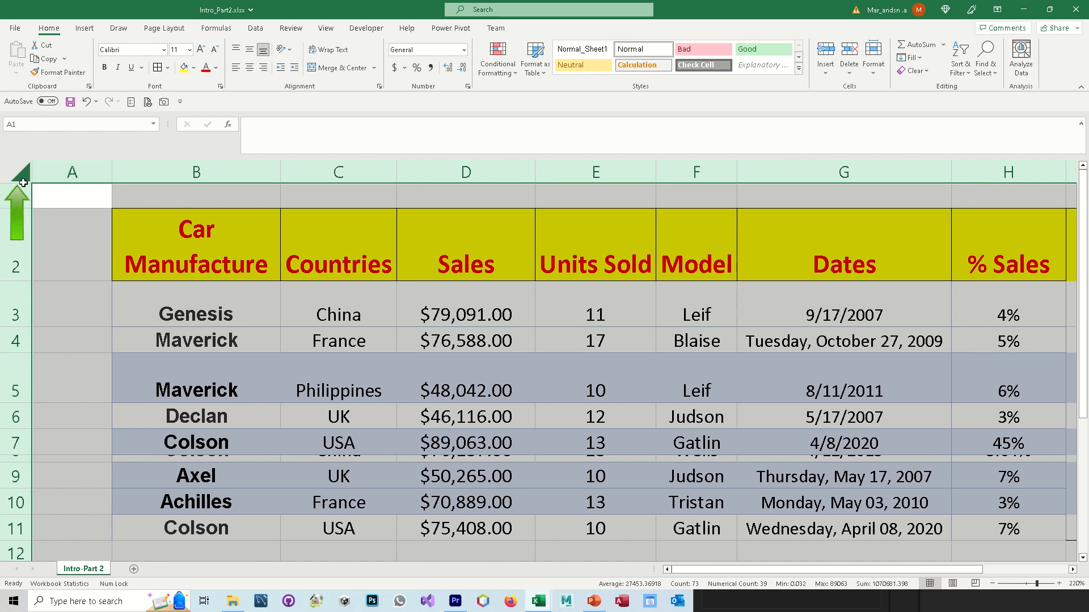
pyautogui.click(880, 78)
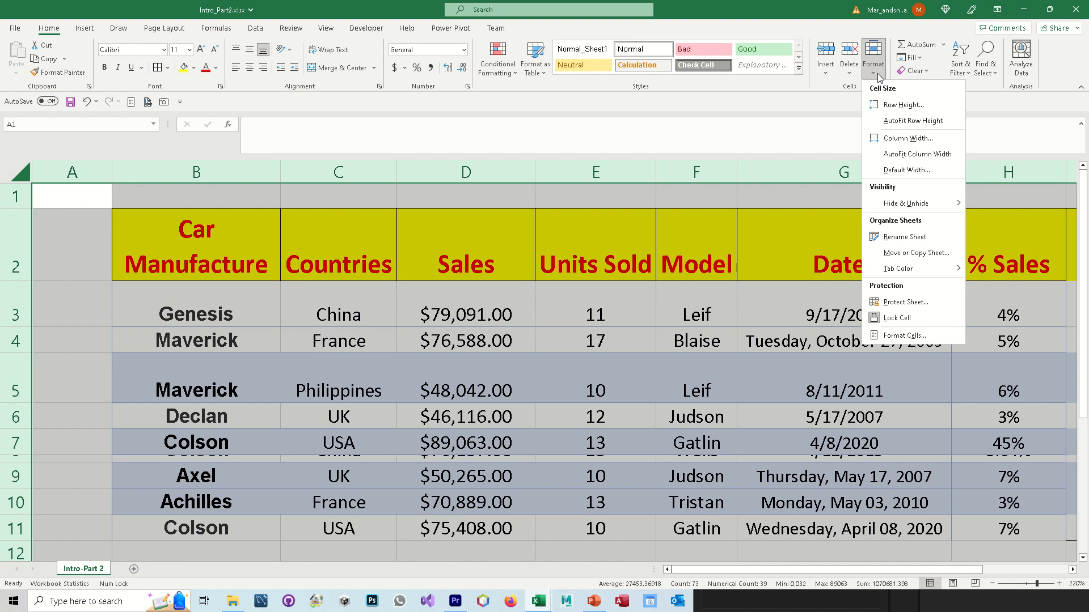
pyautogui.click(899, 122)
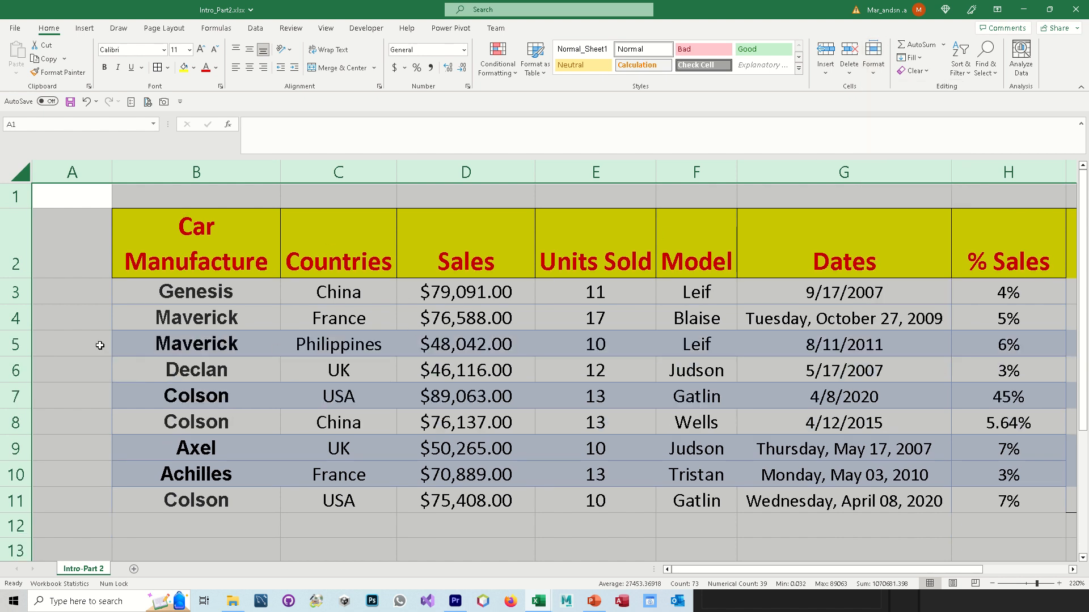
pyautogui.click(80, 341)
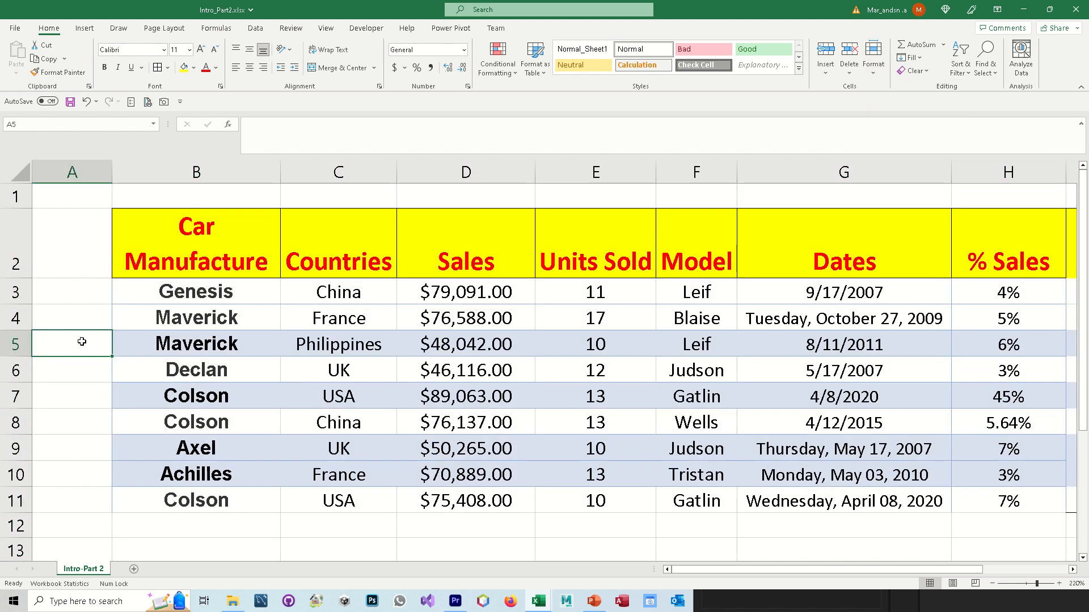
# Set the width of the Countries column to 25.
pyautogui.click(367, 171)
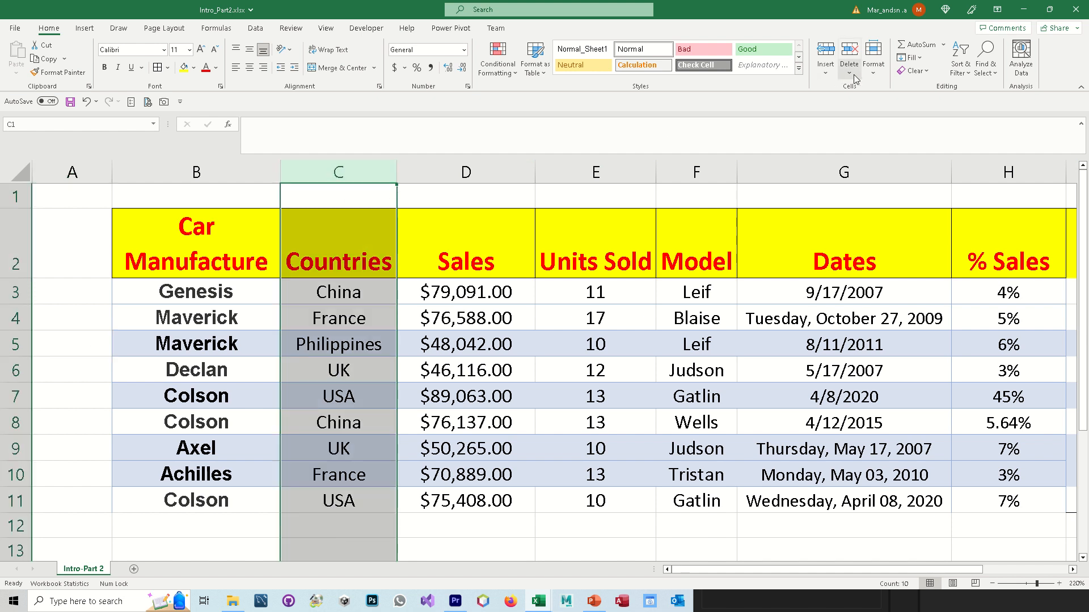
pyautogui.click(874, 59)
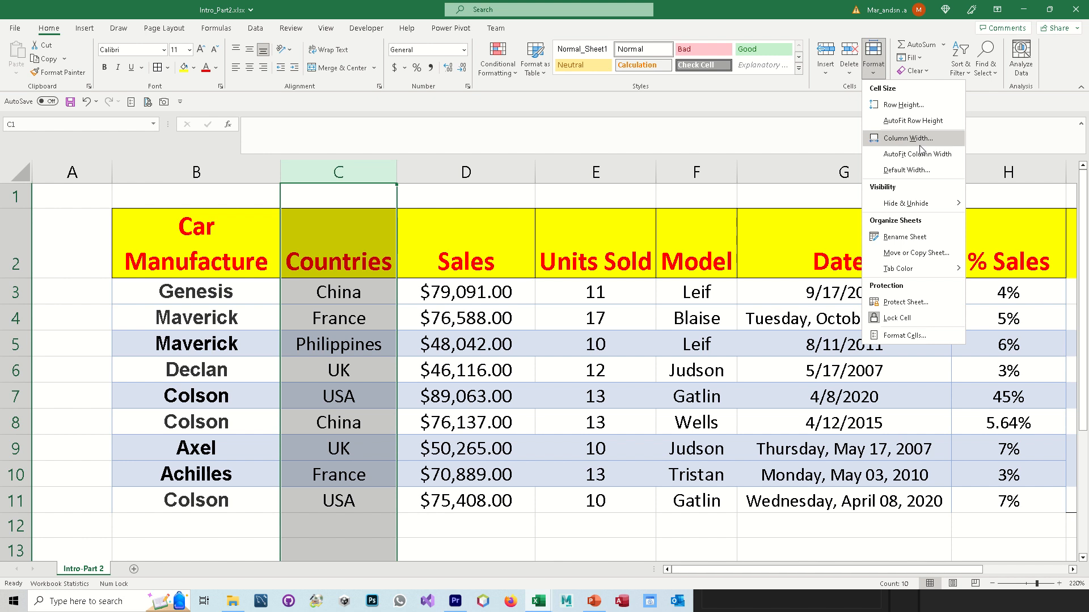
pyautogui.click(903, 140)
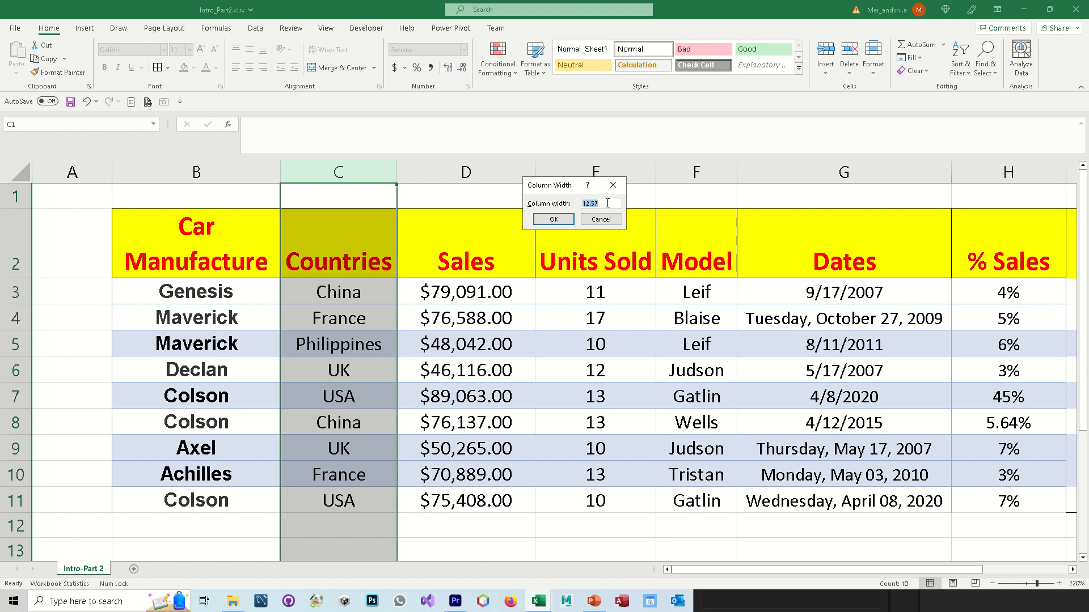
pyautogui.press('BackSpace')
pyautogui.write('25')
pyautogui.press('Return')
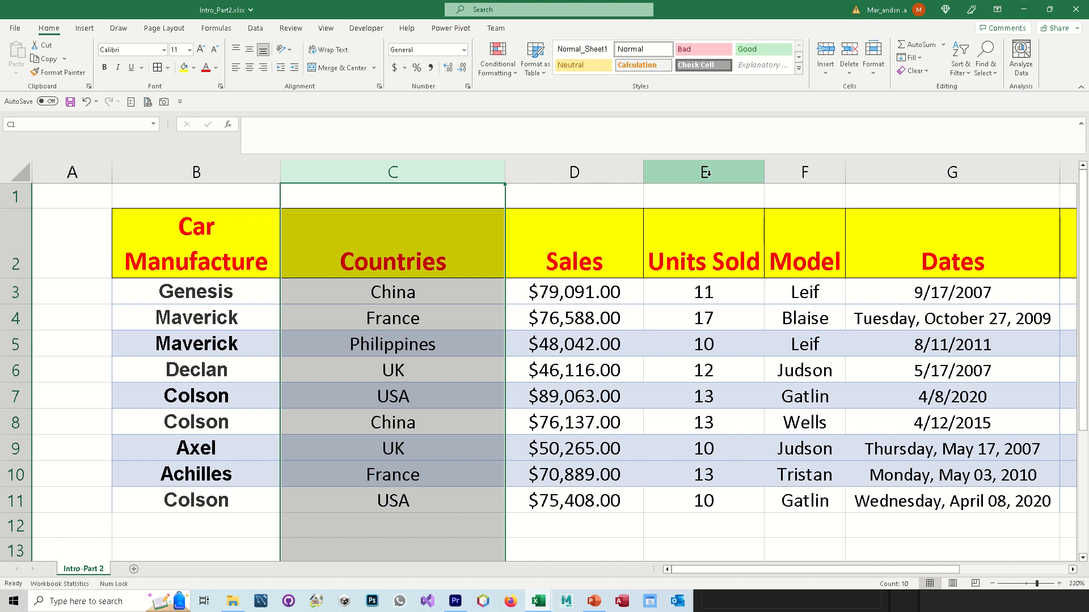
# Set the width of the Units Sold column to 10.
pyautogui.click(709, 173)
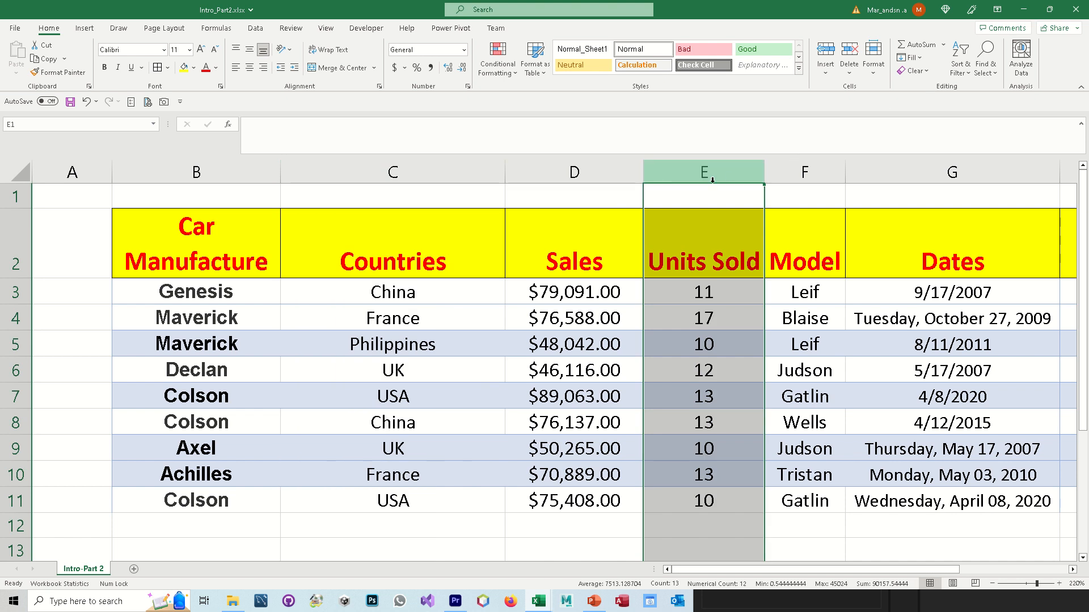
pyautogui.rightClick(707, 171)
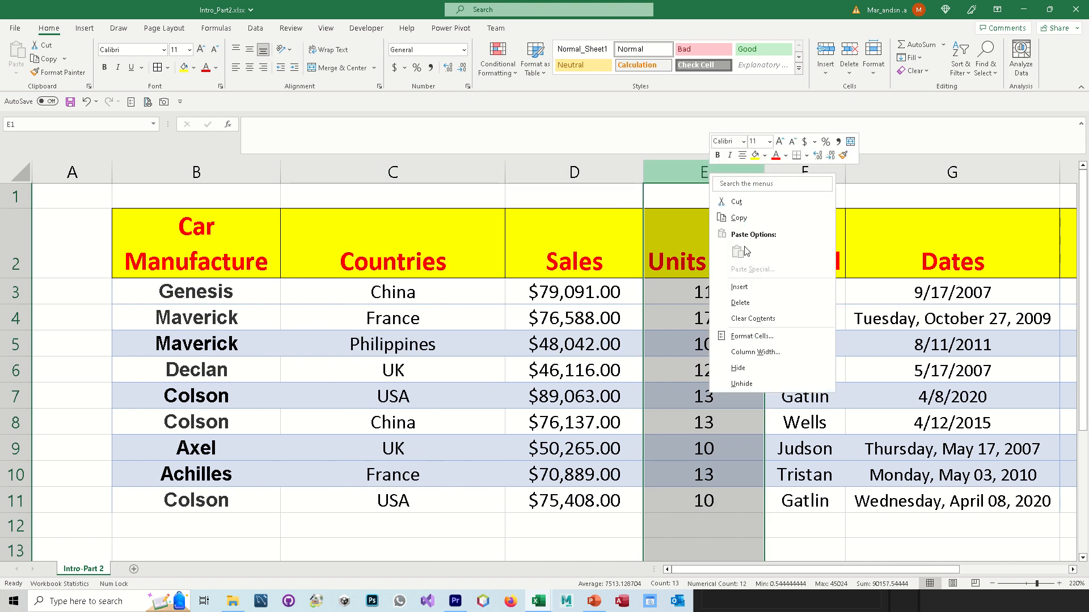
pyautogui.click(771, 352)
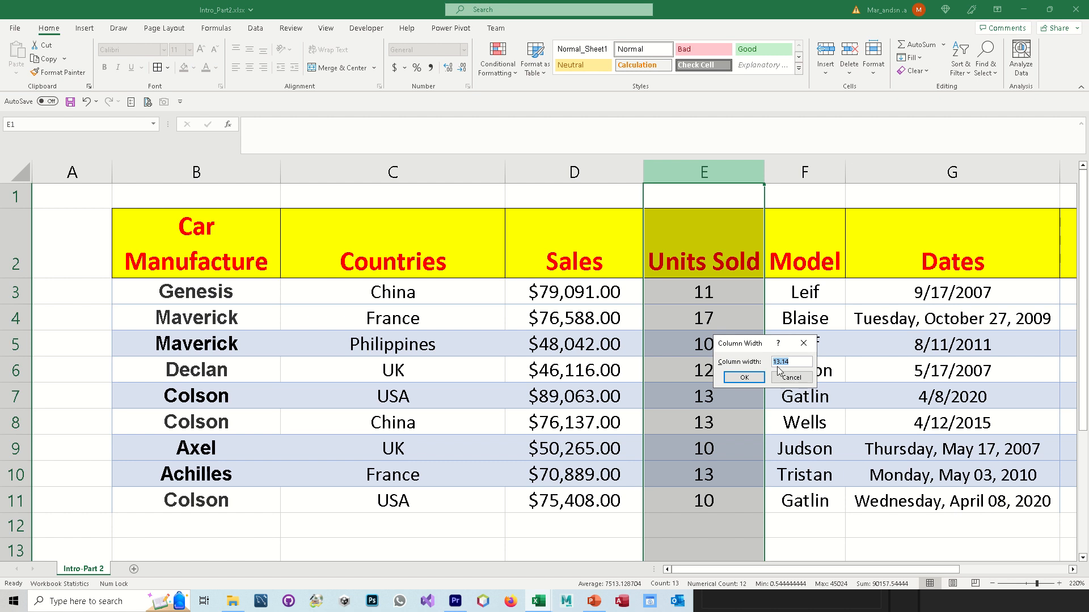
pyautogui.write('10')
pyautogui.press('Return')
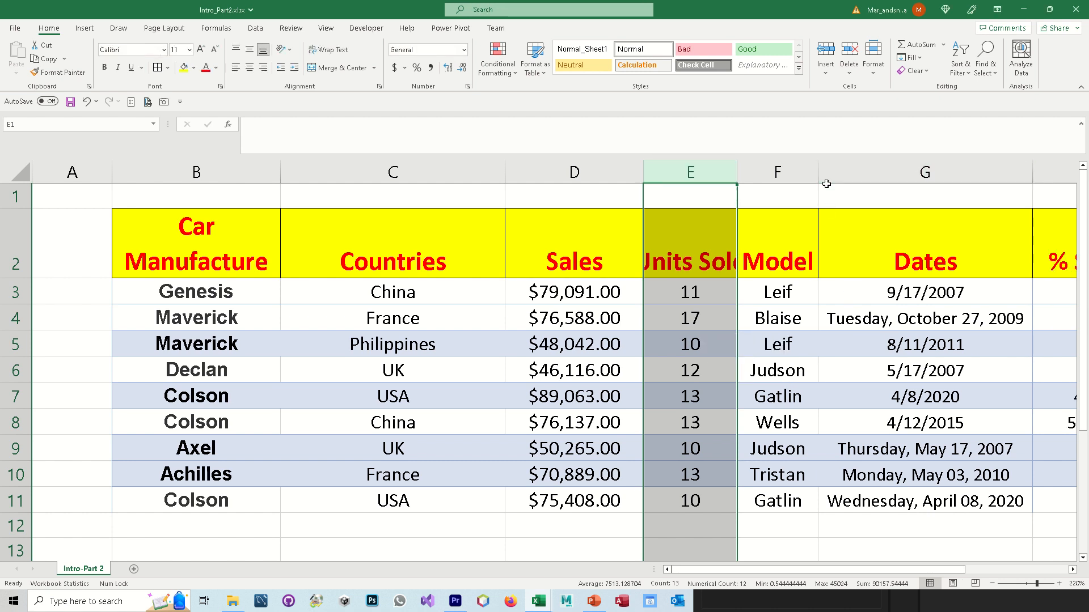
# Set the width of the Model column to 26, starting from the single cell F4.
pyautogui.click(794, 174)
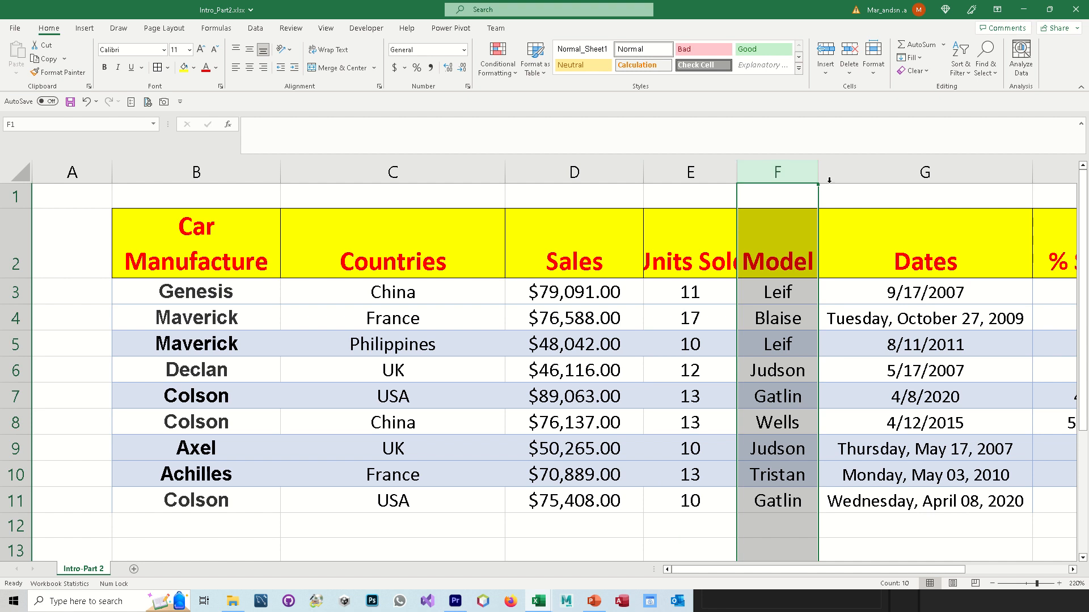
pyautogui.click(777, 294)
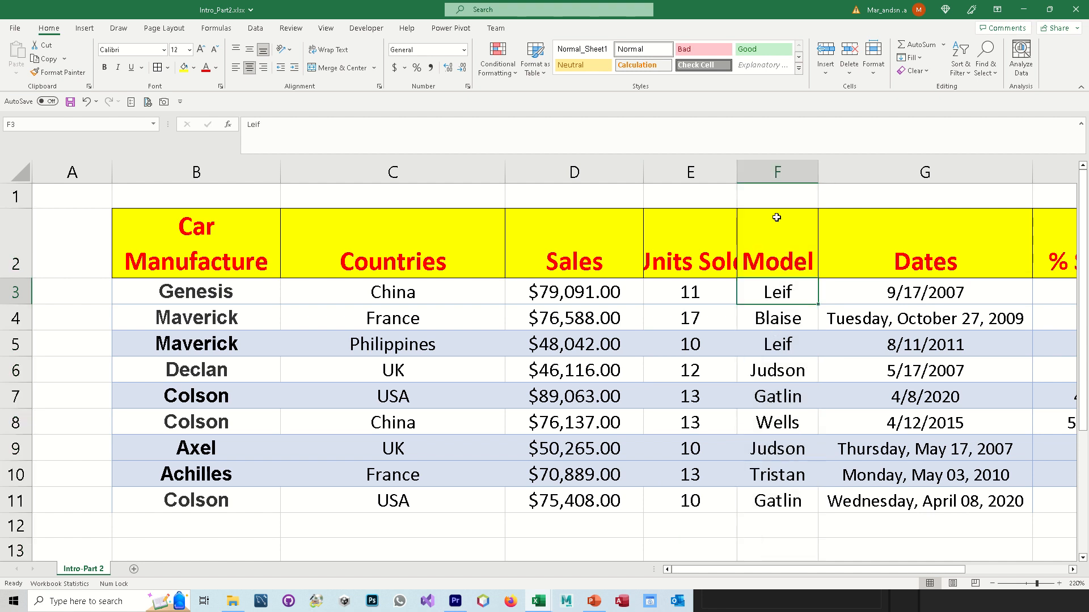
pyautogui.click(778, 170)
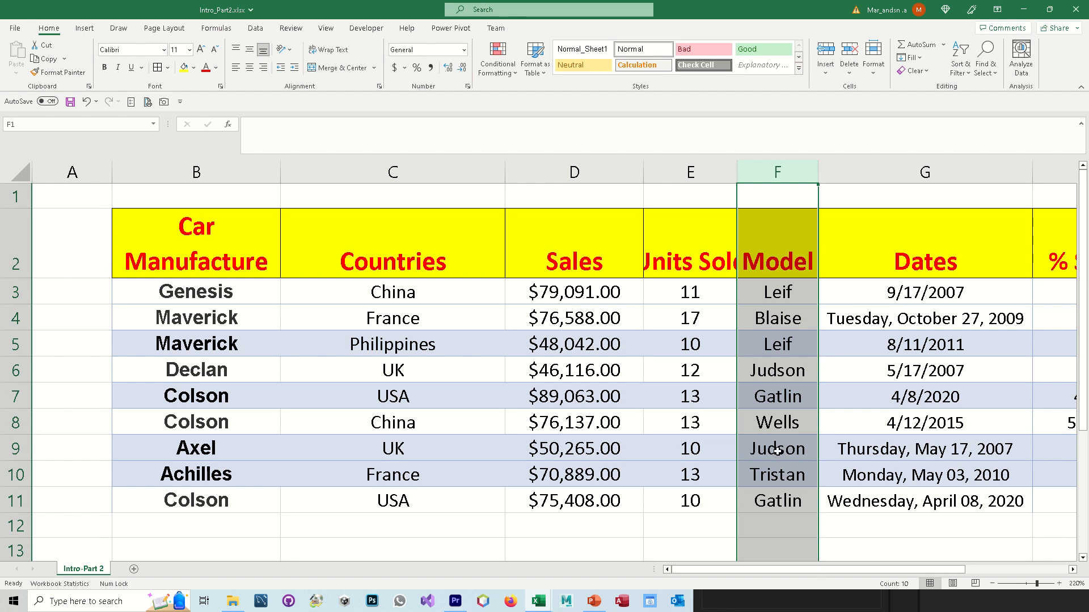
pyautogui.click(771, 366)
pyautogui.moveTo(780, 226); pyautogui.dragTo(760, 492)
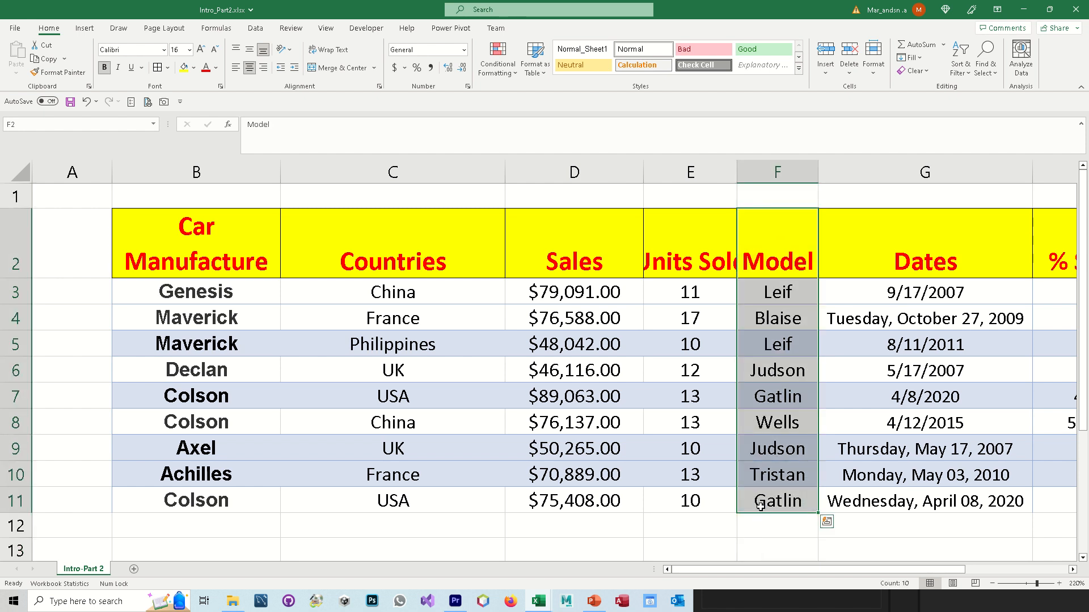
pyautogui.click(771, 479)
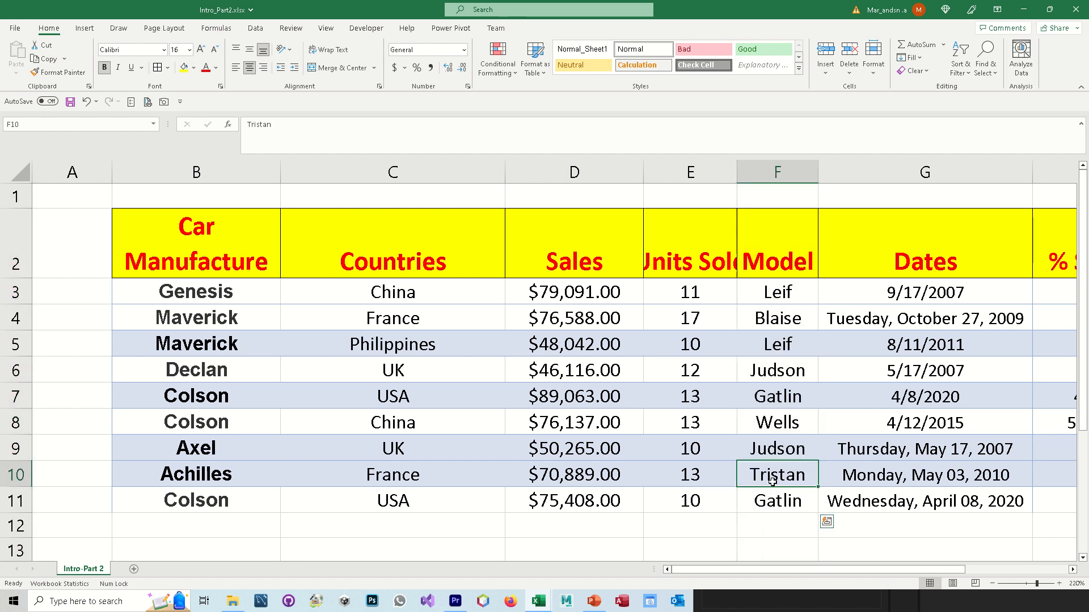
pyautogui.click(779, 319)
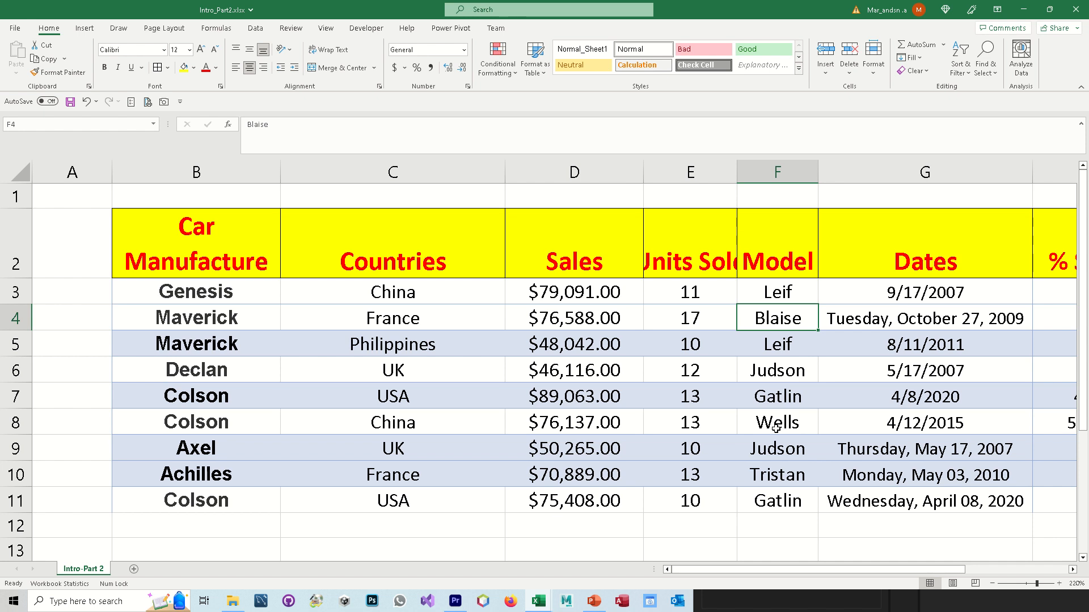
pyautogui.click(873, 76)
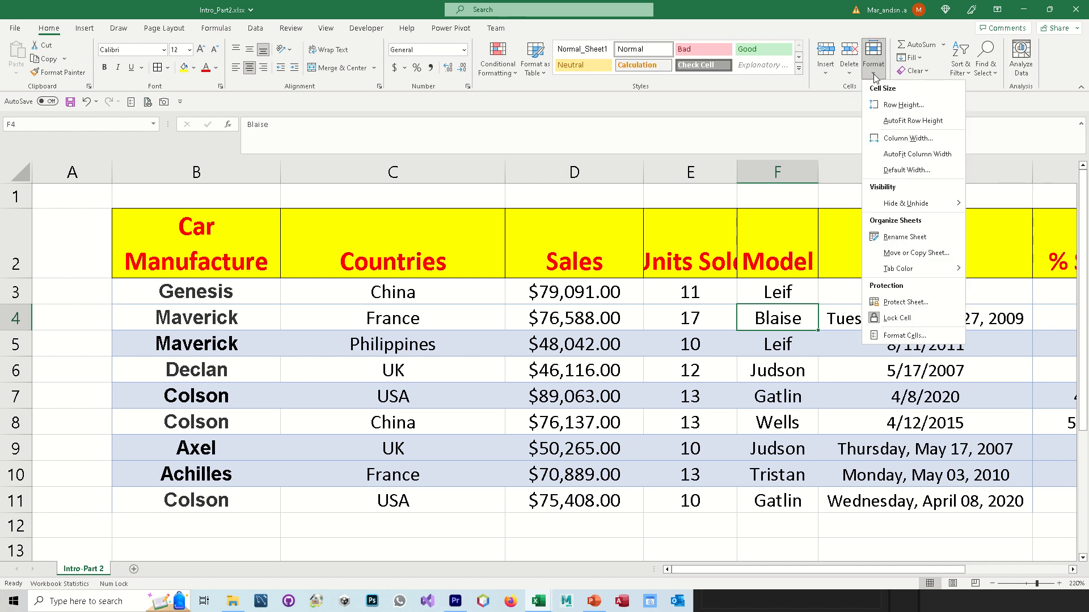
pyautogui.click(903, 139)
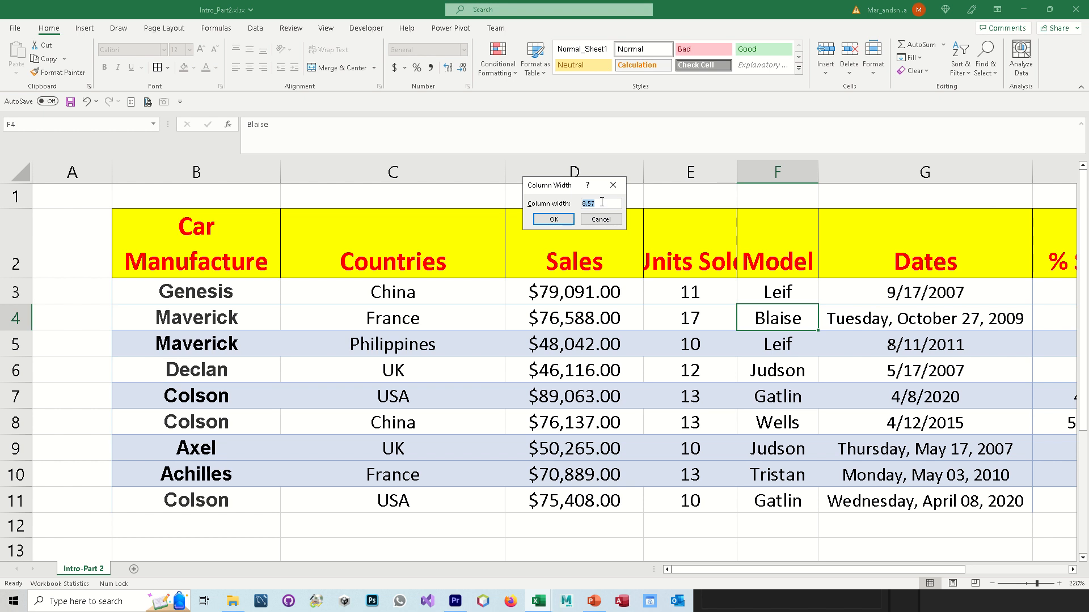
pyautogui.write('26')
pyautogui.click(554, 219)
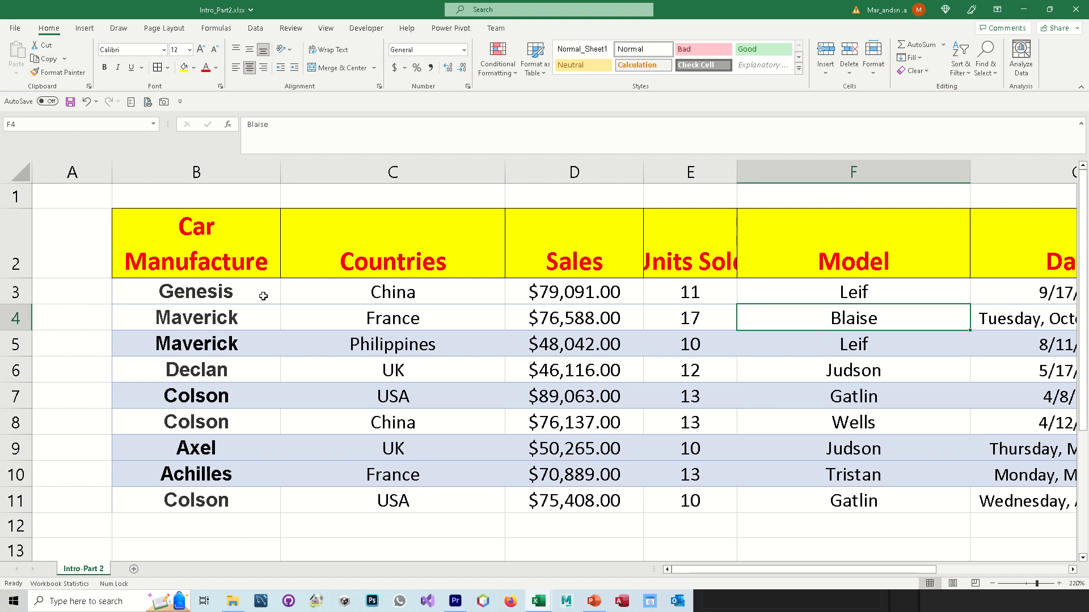
# Select the entire worksheet and AutoFit the width of all columns, ending with cell A2 selected.
pyautogui.click(24, 180)
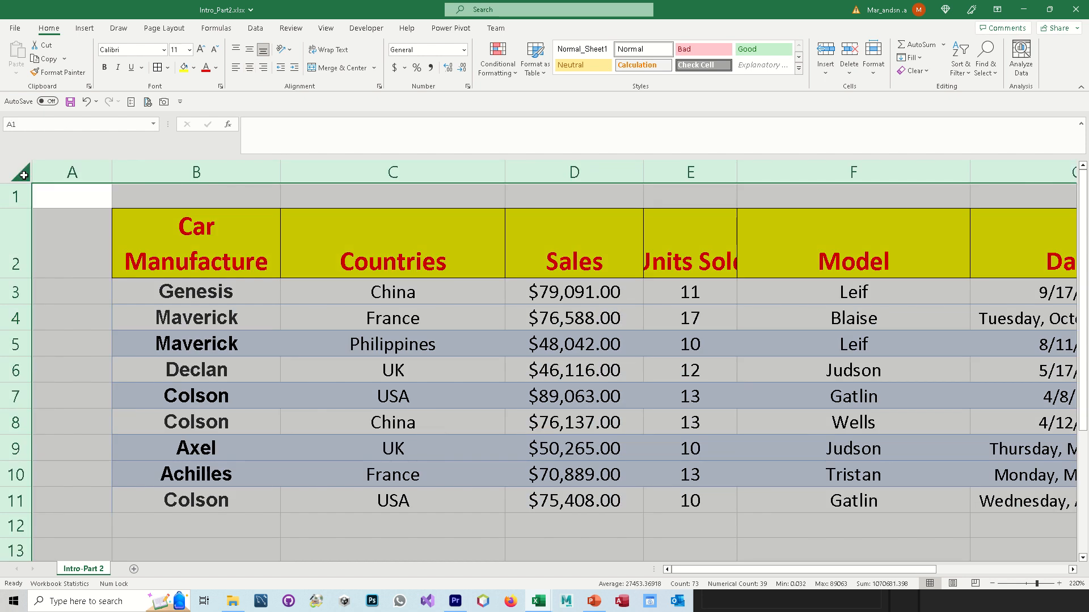
pyautogui.click(873, 76)
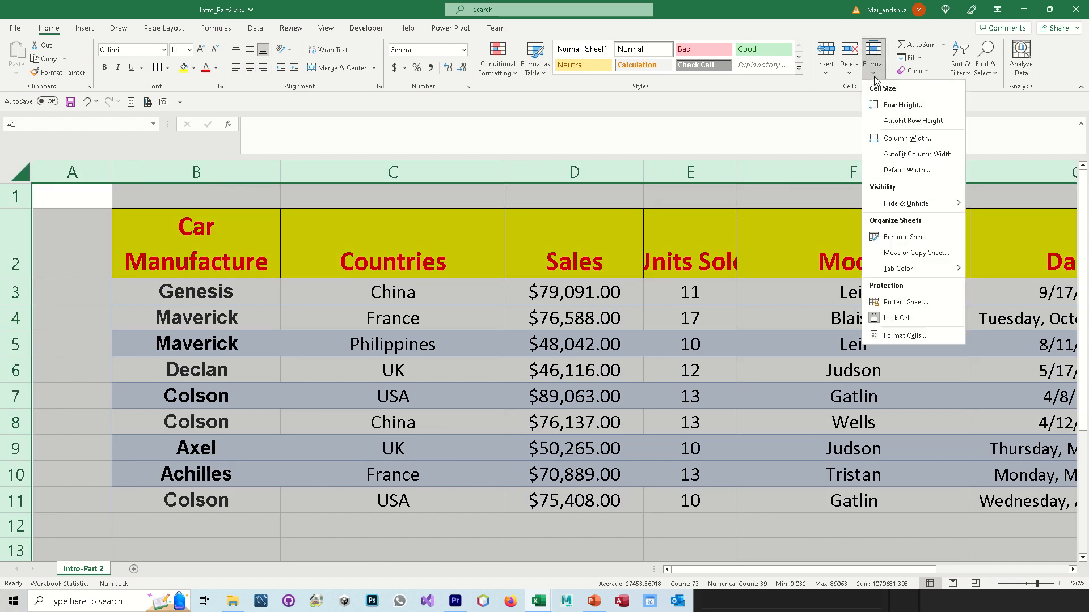
pyautogui.click(906, 162)
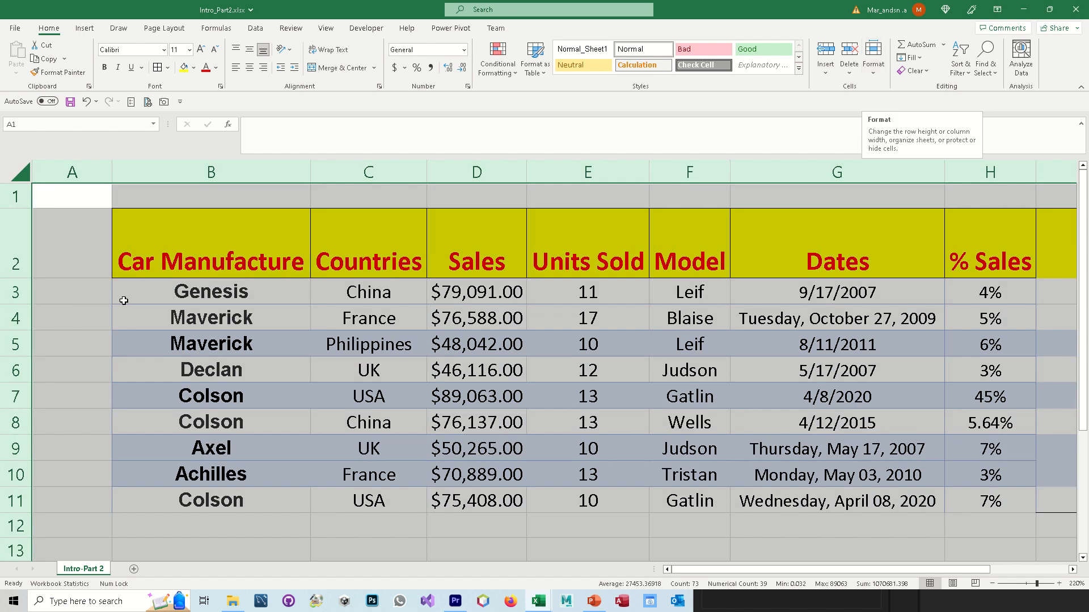
pyautogui.click(72, 275)
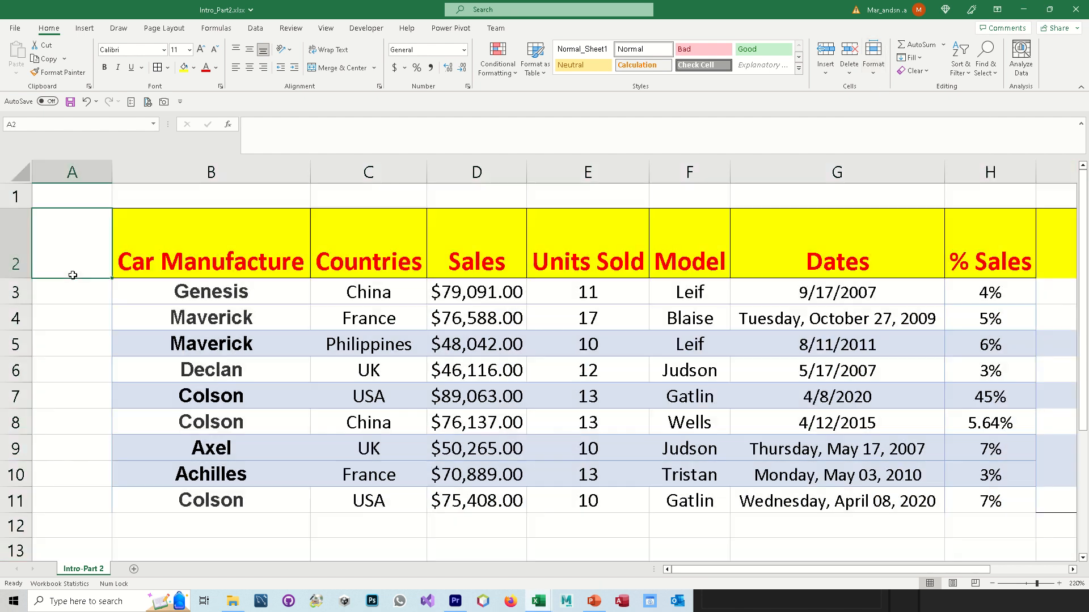
# Look through the Hide & Unhide options for rows, columns and the sheet.
pyautogui.click(874, 75)
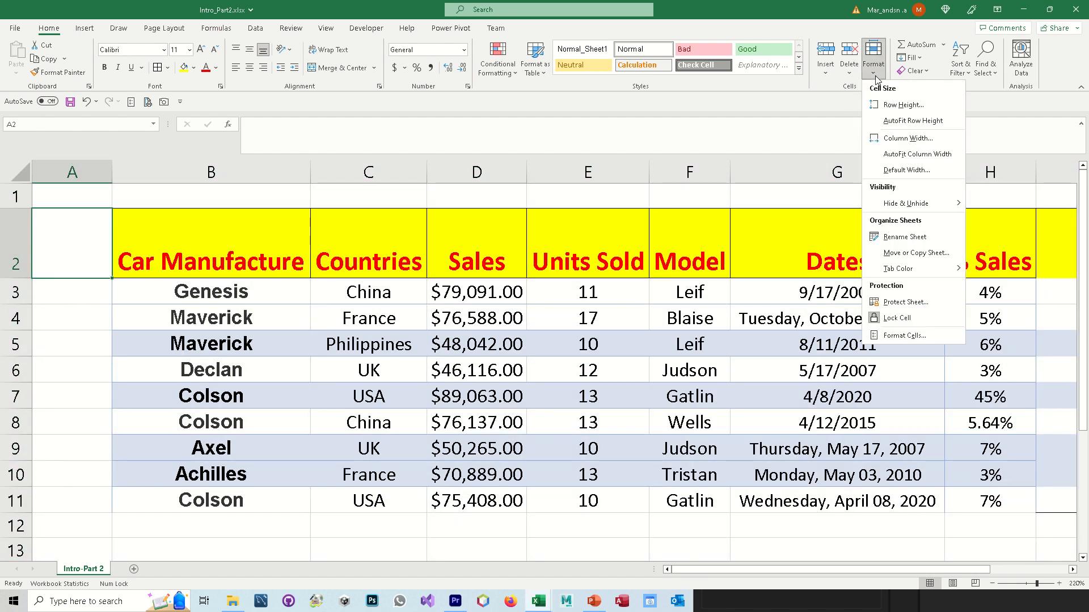
pyautogui.moveTo(902, 208)
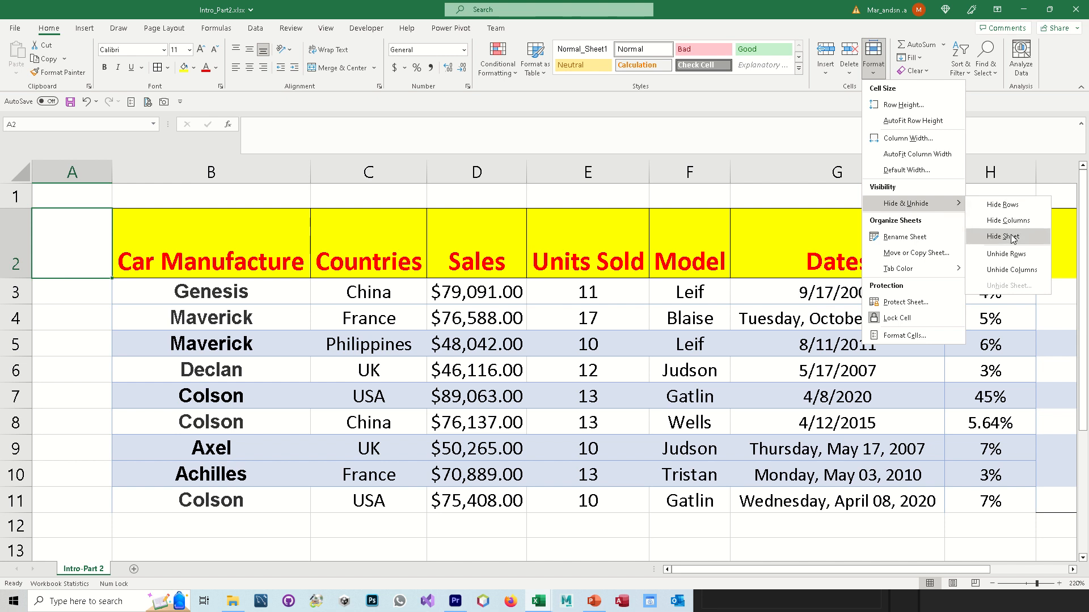
pyautogui.click(1019, 274)
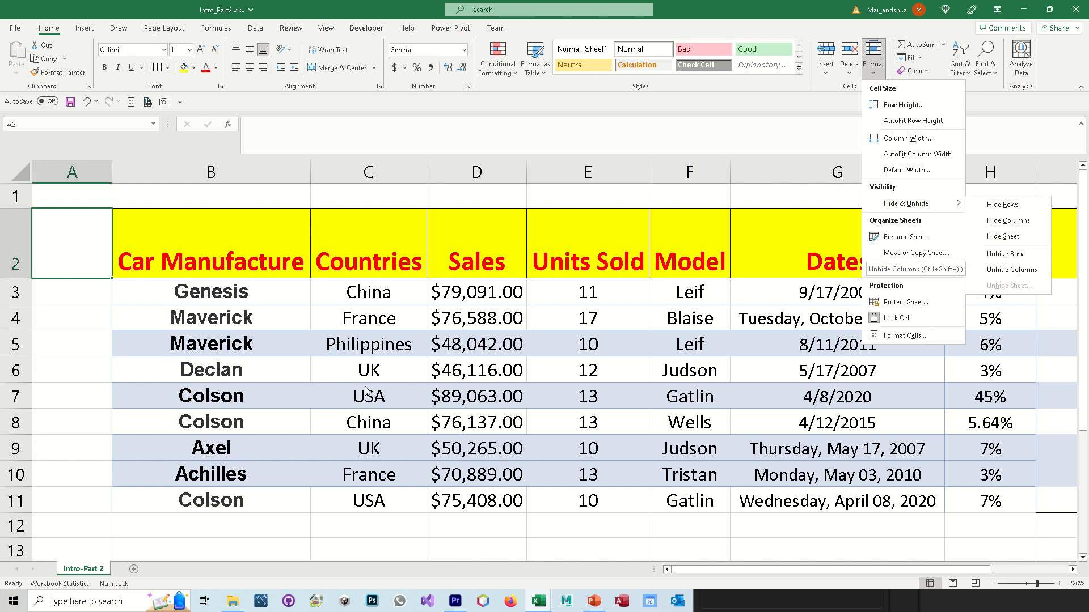
# Hide header row 2 from the Car Manufacture cell B2, and undo the hiding.
pyautogui.click(23, 275)
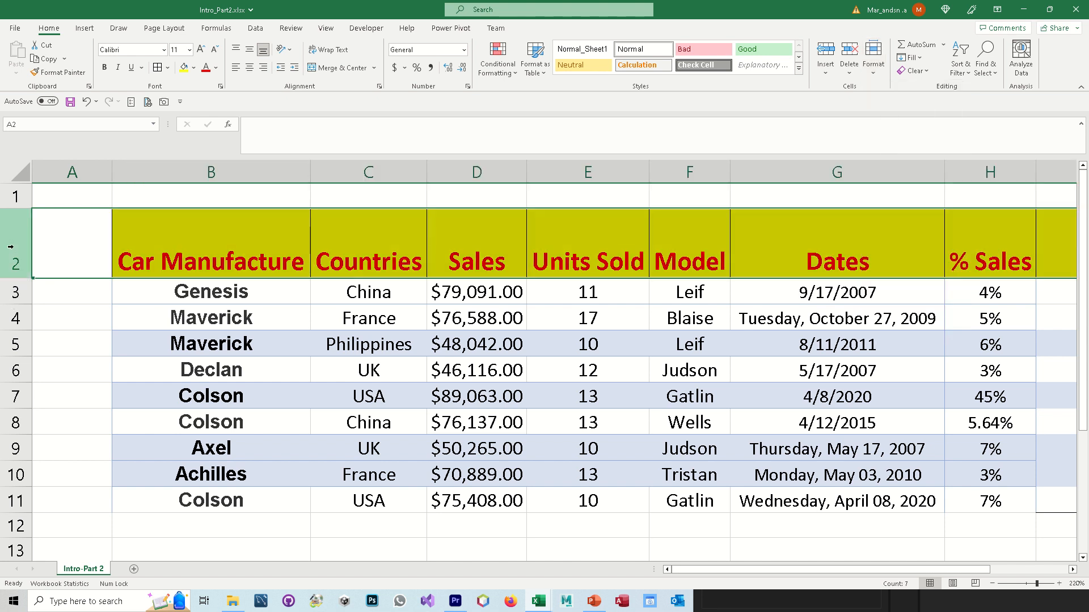
pyautogui.click(277, 241)
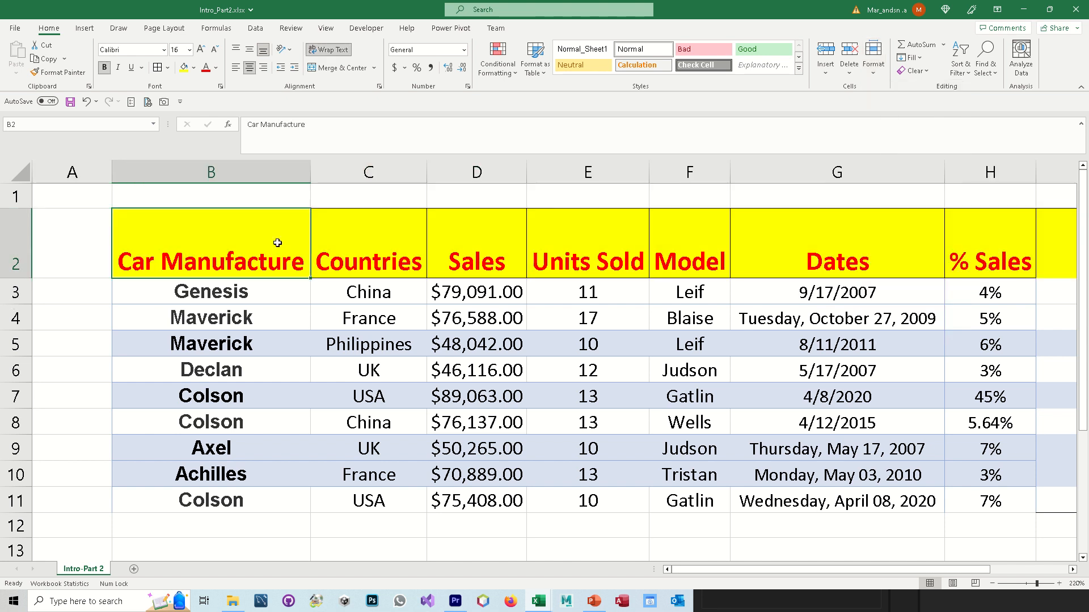
pyautogui.click(873, 57)
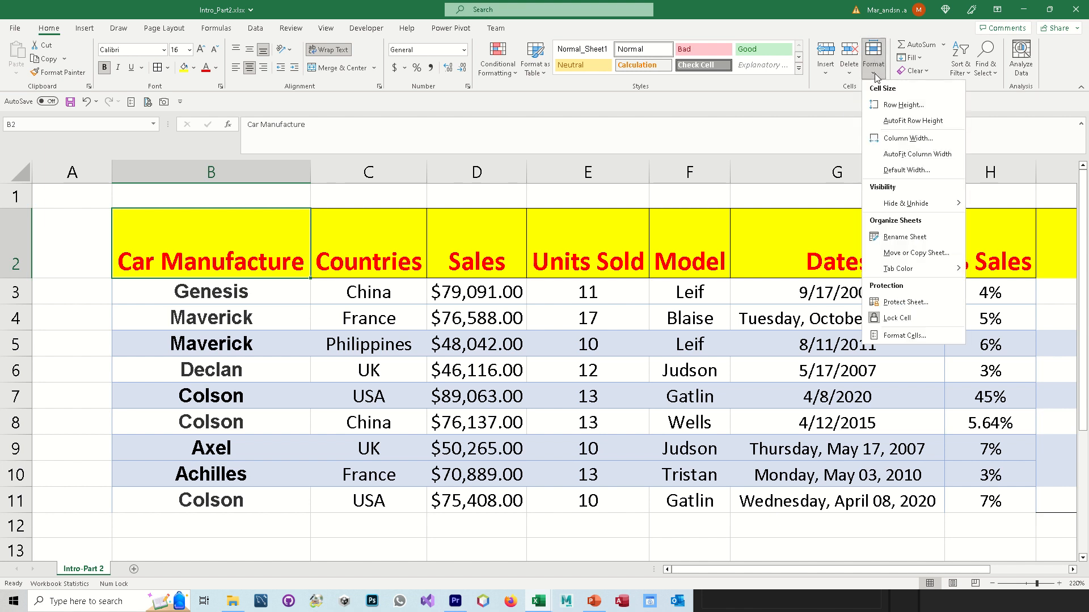
pyautogui.moveTo(943, 207)
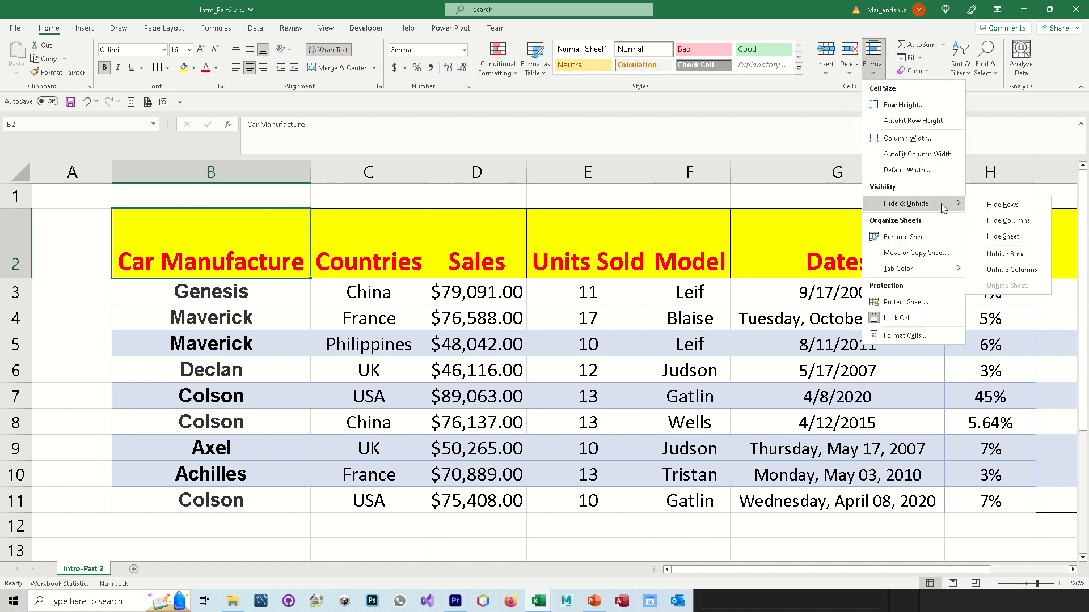
pyautogui.click(1007, 209)
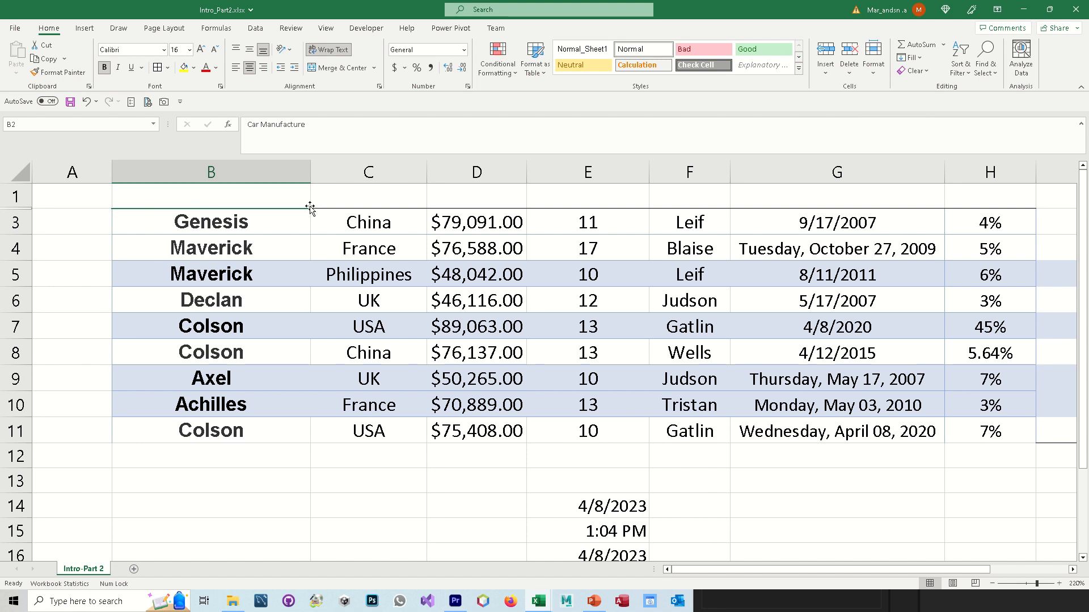
pyautogui.hotkey('ctrl', 'z')
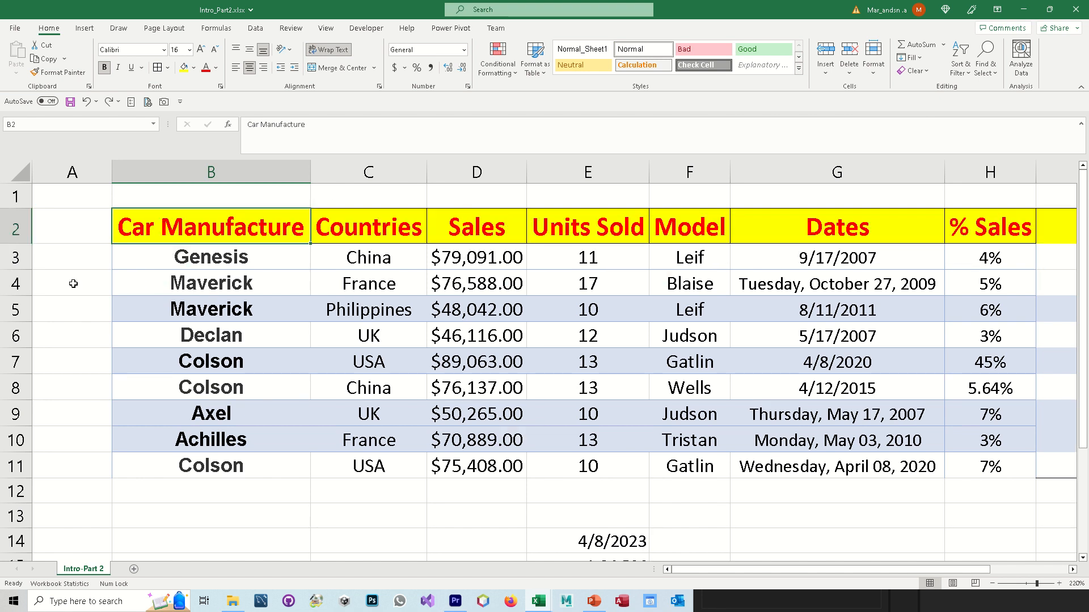
# Hide row 4 of the car sales table and select the Car Manufacture header cell.
pyautogui.click(15, 284)
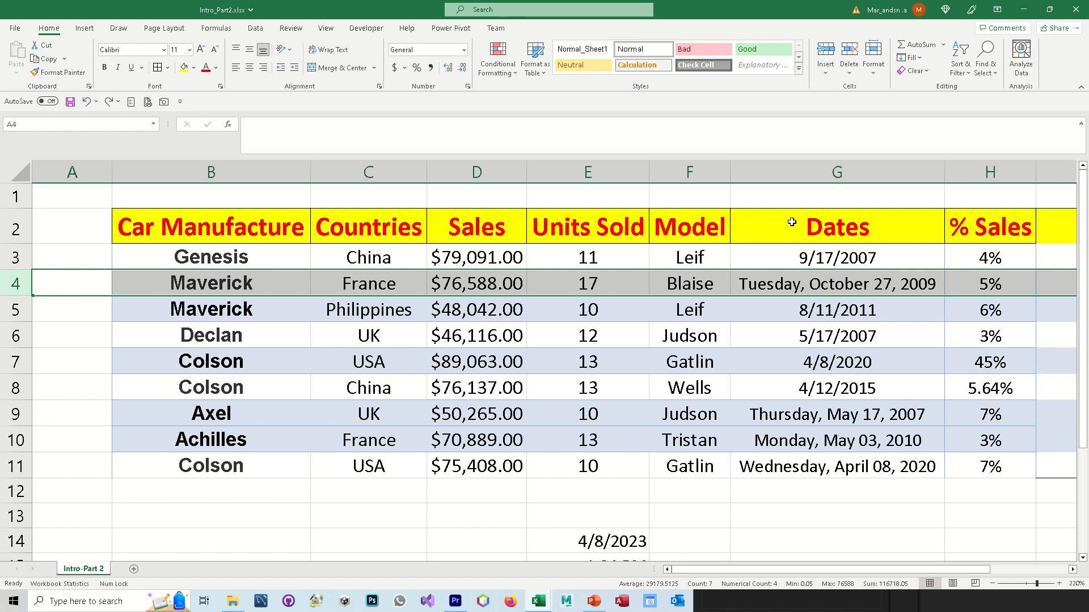
pyautogui.click(872, 73)
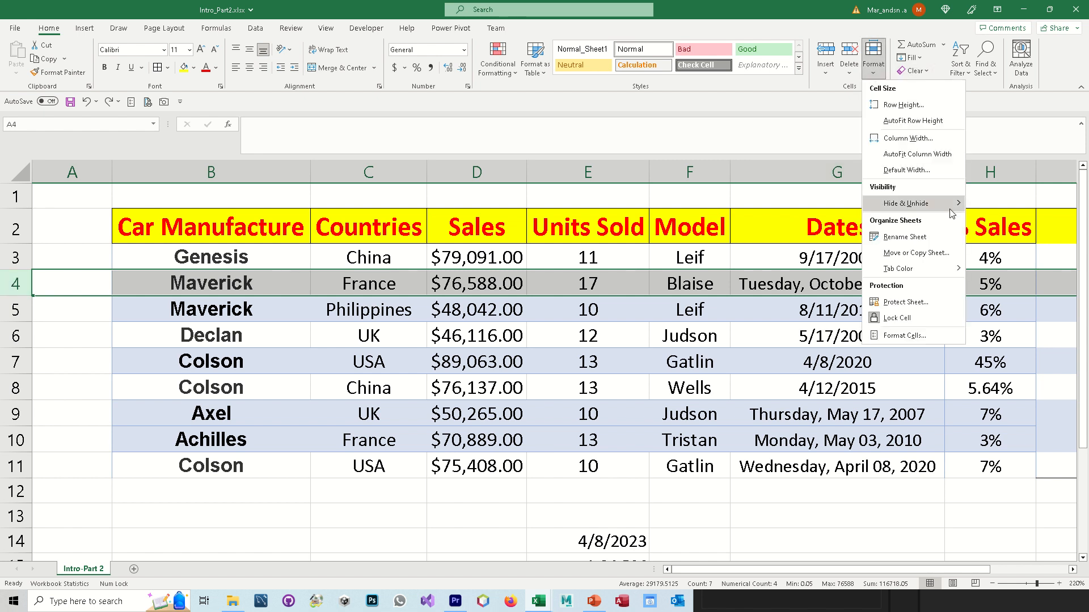
pyautogui.moveTo(954, 205)
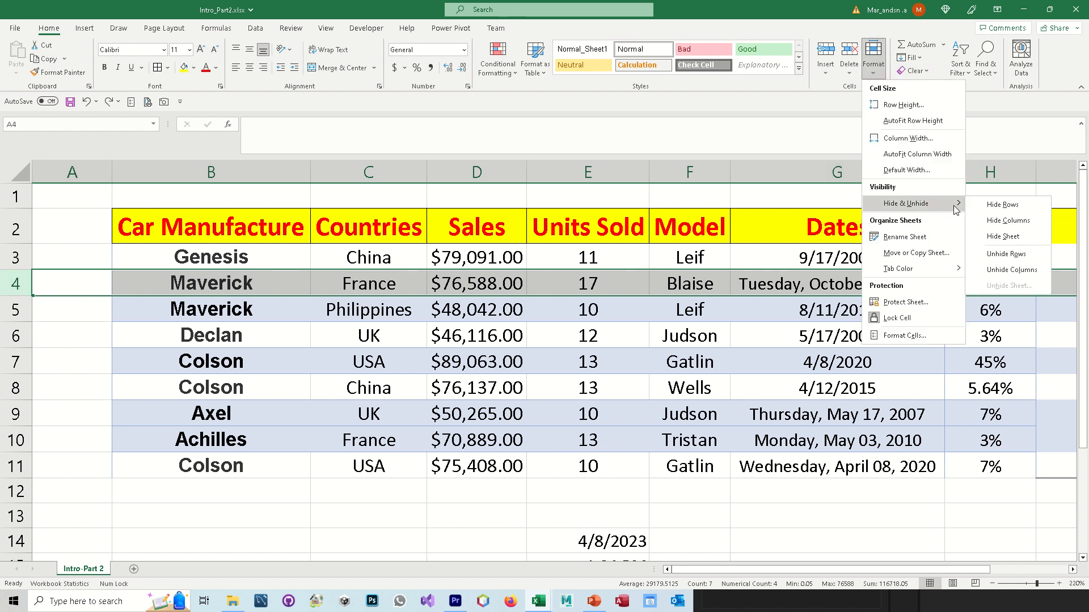
pyautogui.click(1002, 206)
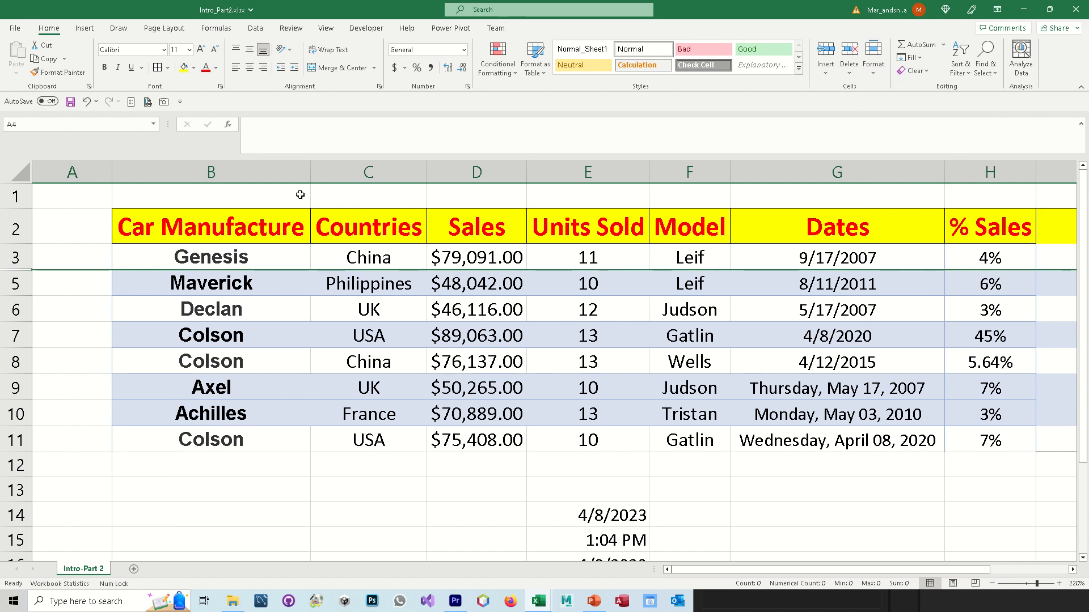
pyautogui.click(253, 223)
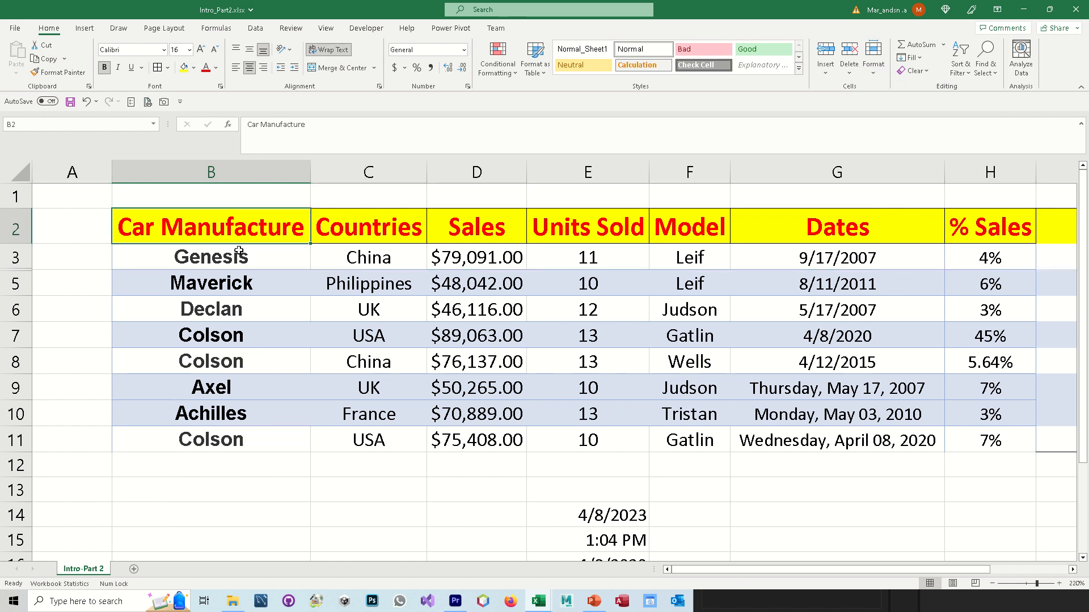
# Hide column B of the car sales table from the Car Manufacture header cell.
pyautogui.click(247, 175)
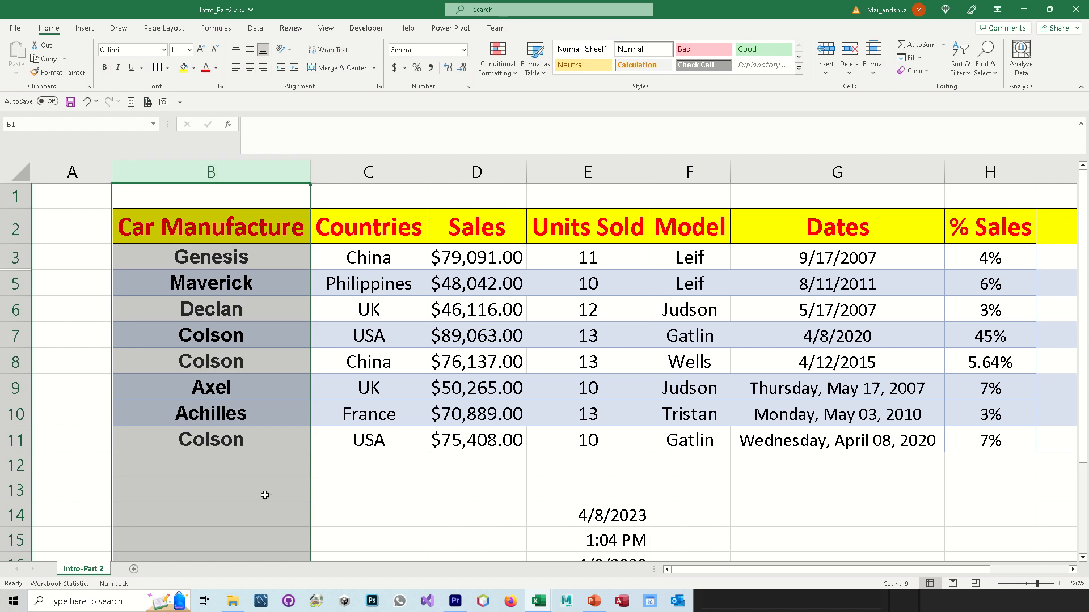
pyautogui.click(249, 234)
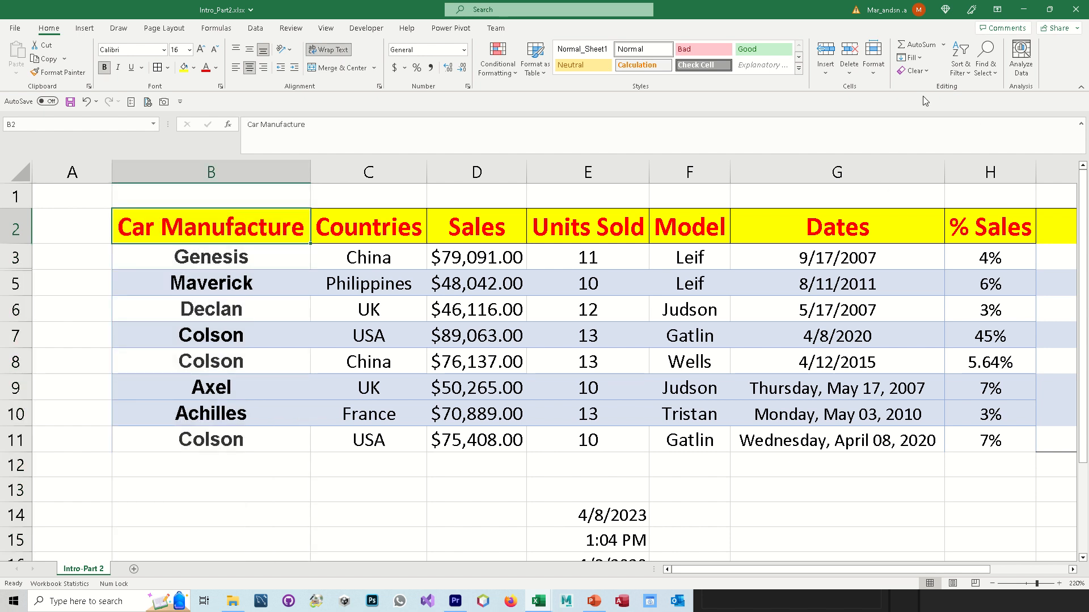
pyautogui.click(878, 80)
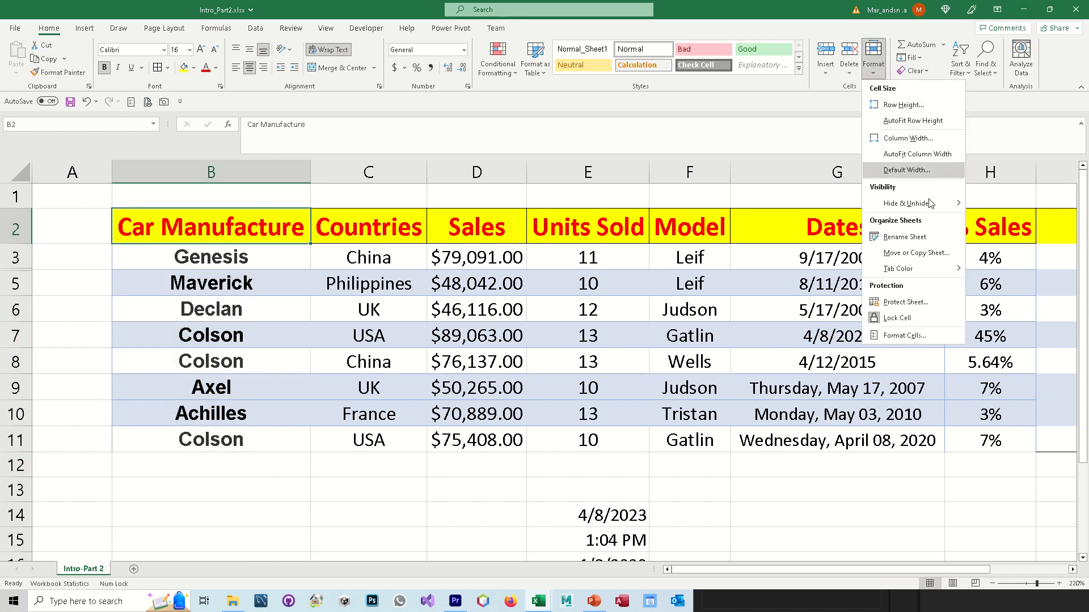
pyautogui.moveTo(929, 205)
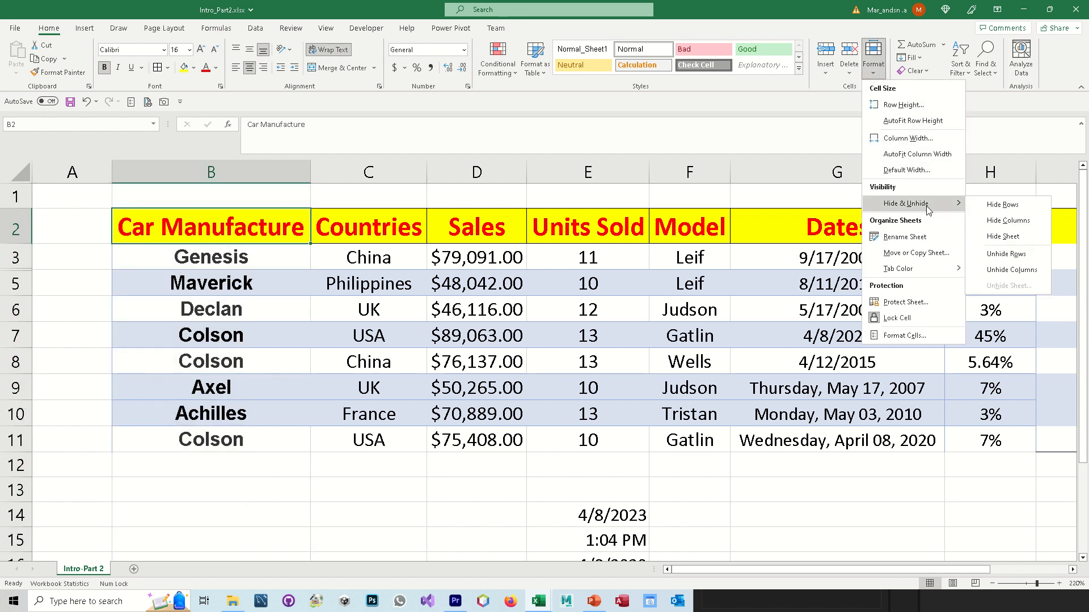
pyautogui.click(1016, 219)
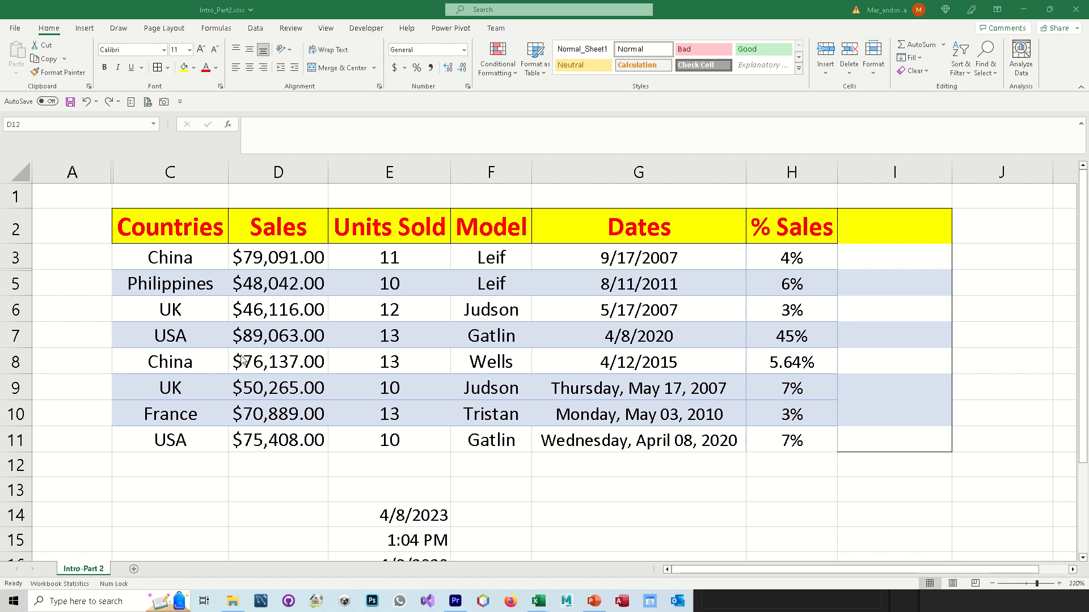
# Select rows 3 through 5 around the hidden row and unhide row 4.
pyautogui.click(16, 257)
pyautogui.click(17, 284)
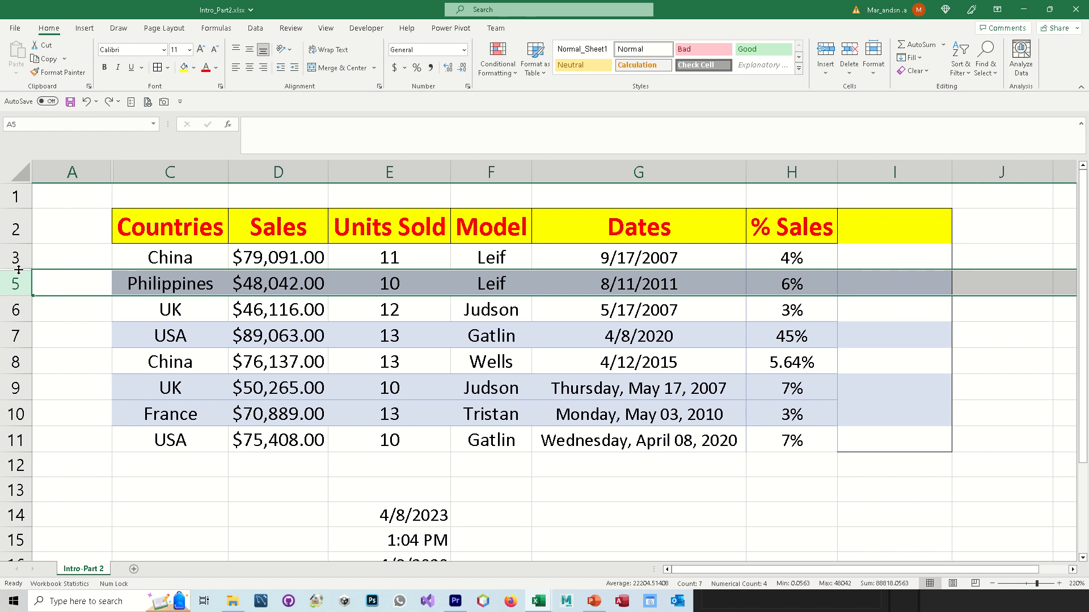
pyautogui.moveTo(16, 257); pyautogui.dragTo(20, 281)
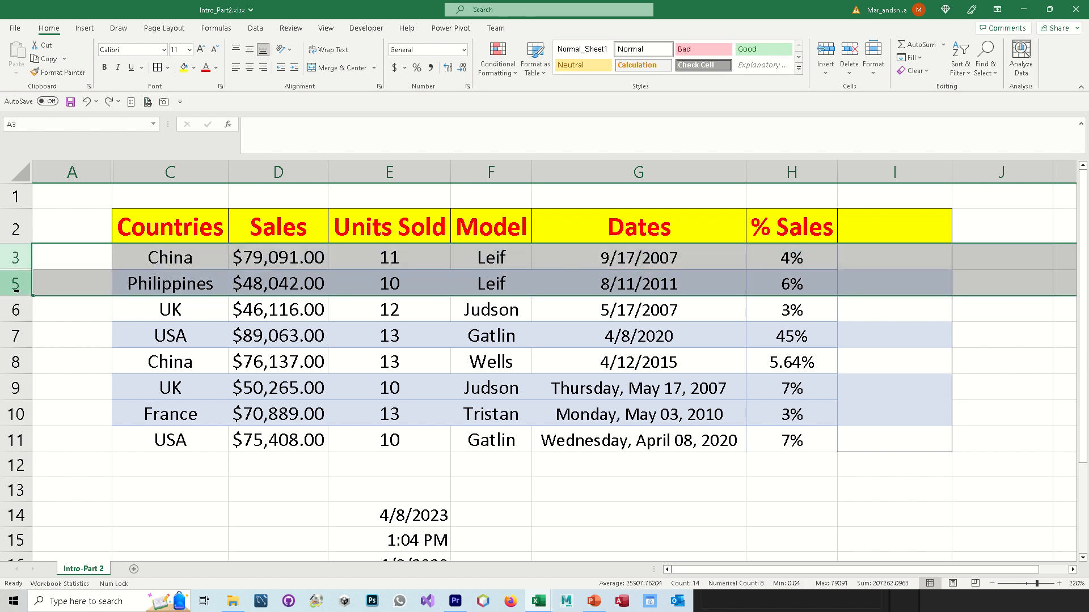
pyautogui.rightClick(16, 285)
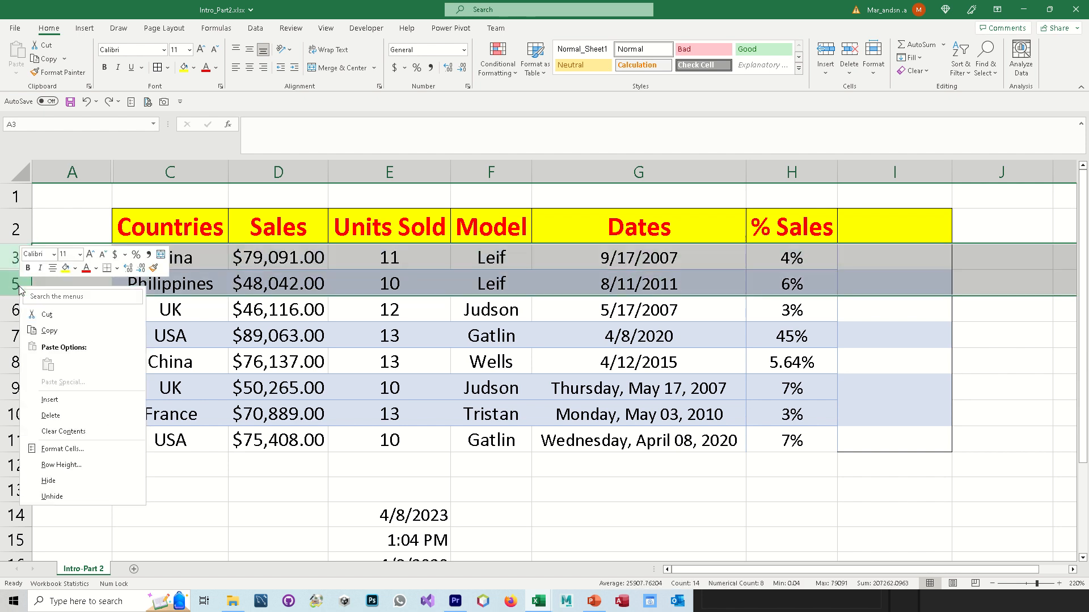
pyautogui.click(71, 497)
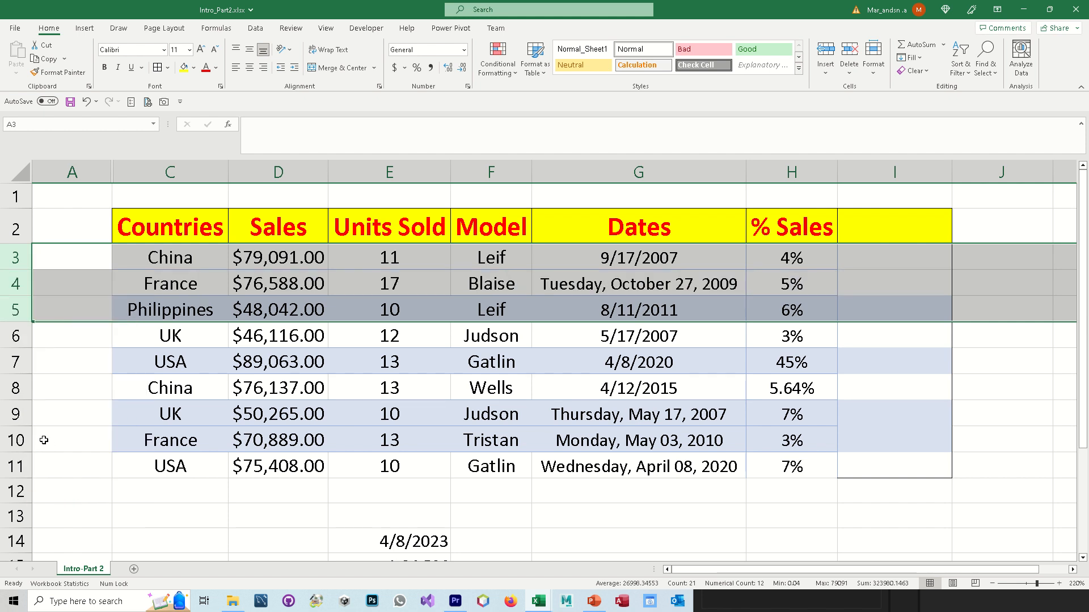
# Select columns A through C around hidden column B and look at the Hide & Unhide options.
pyautogui.click(97, 174)
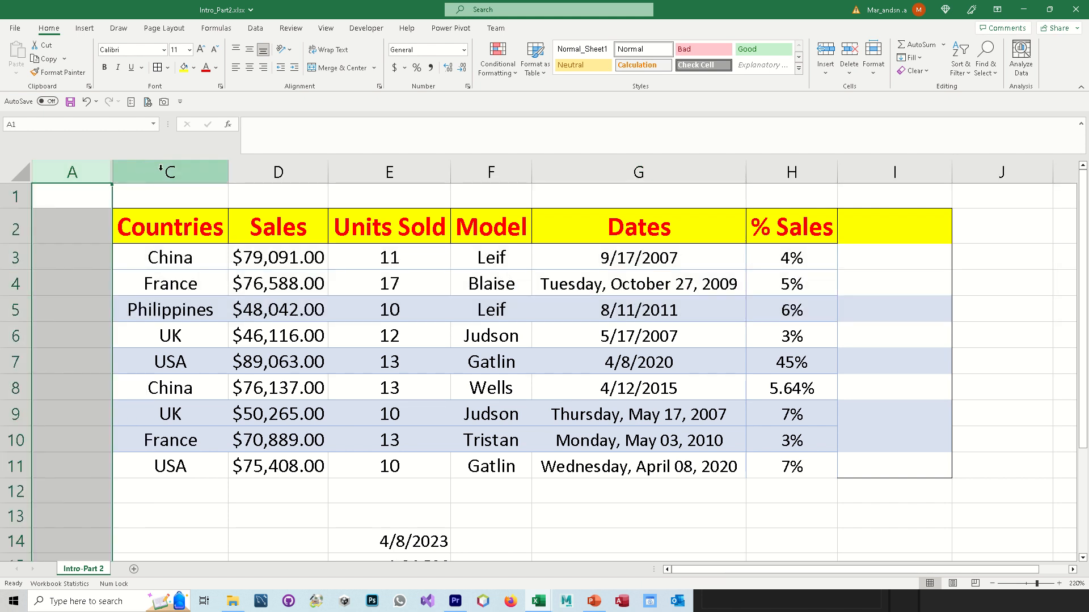
pyautogui.moveTo(80, 170); pyautogui.dragTo(143, 170)
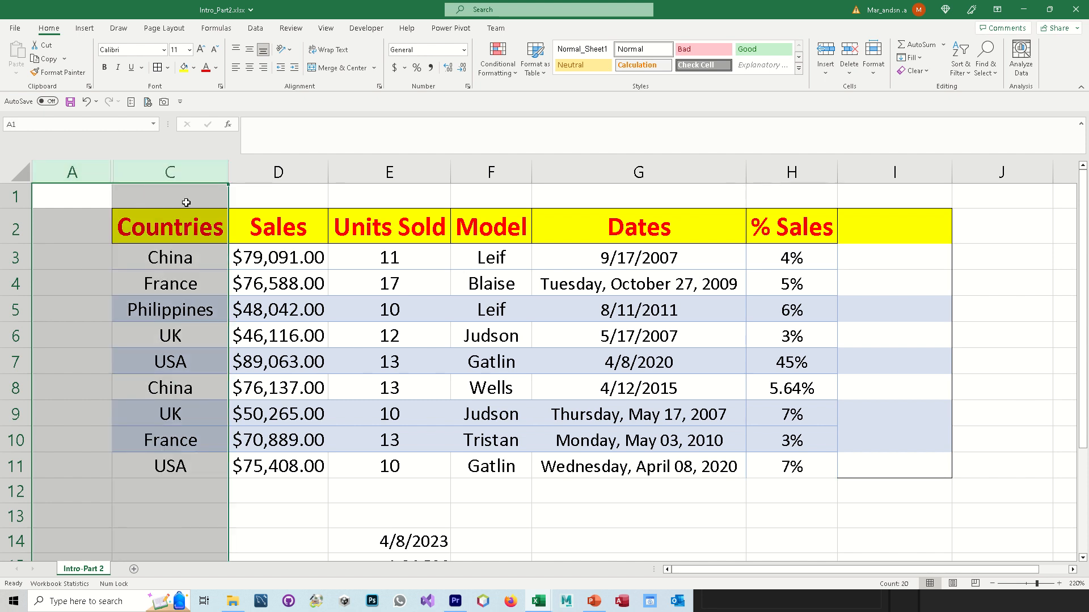
pyautogui.rightClick(172, 166)
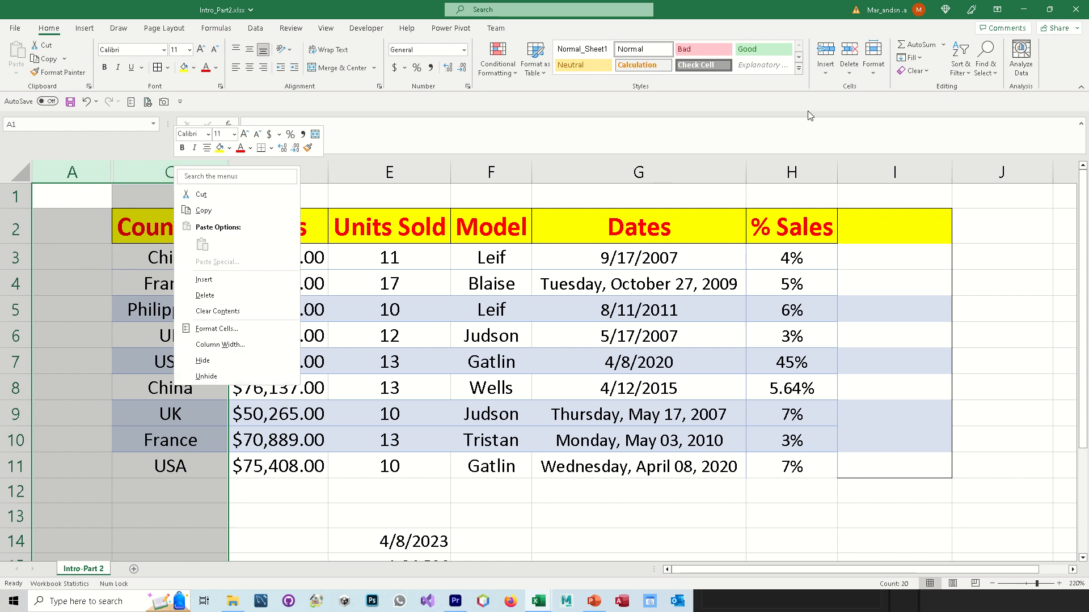
pyautogui.click(873, 74)
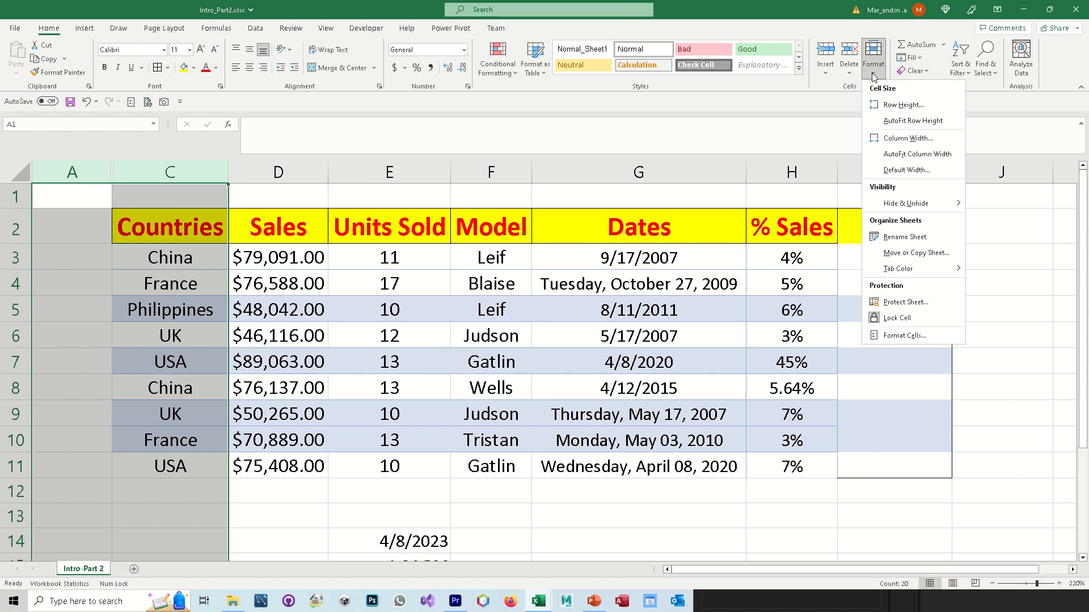
pyautogui.moveTo(910, 205)
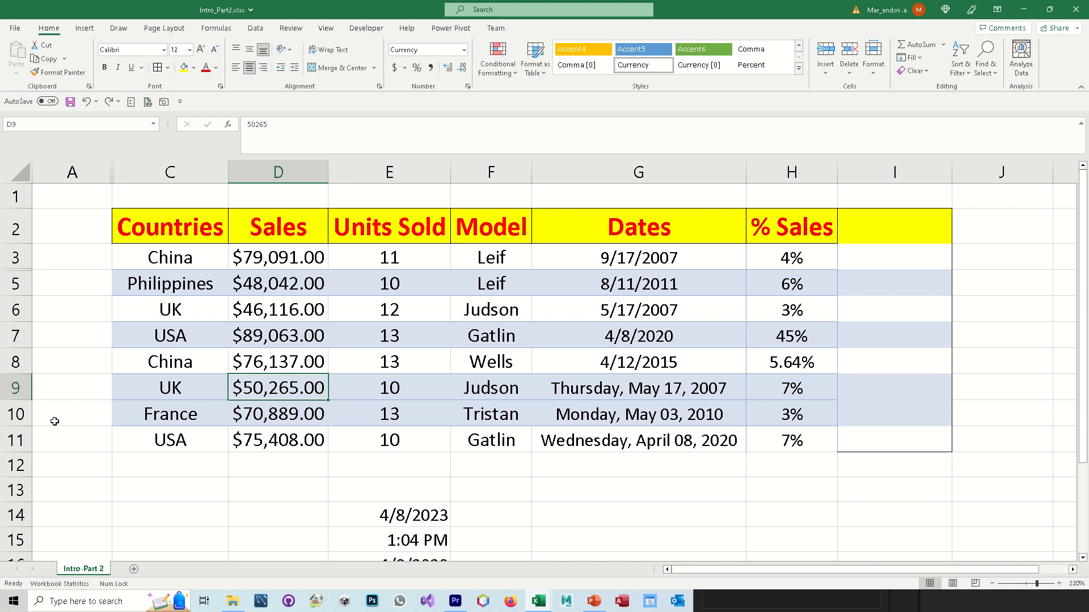
# Select the entire worksheet and unhide all of its hidden rows.
pyautogui.click(18, 176)
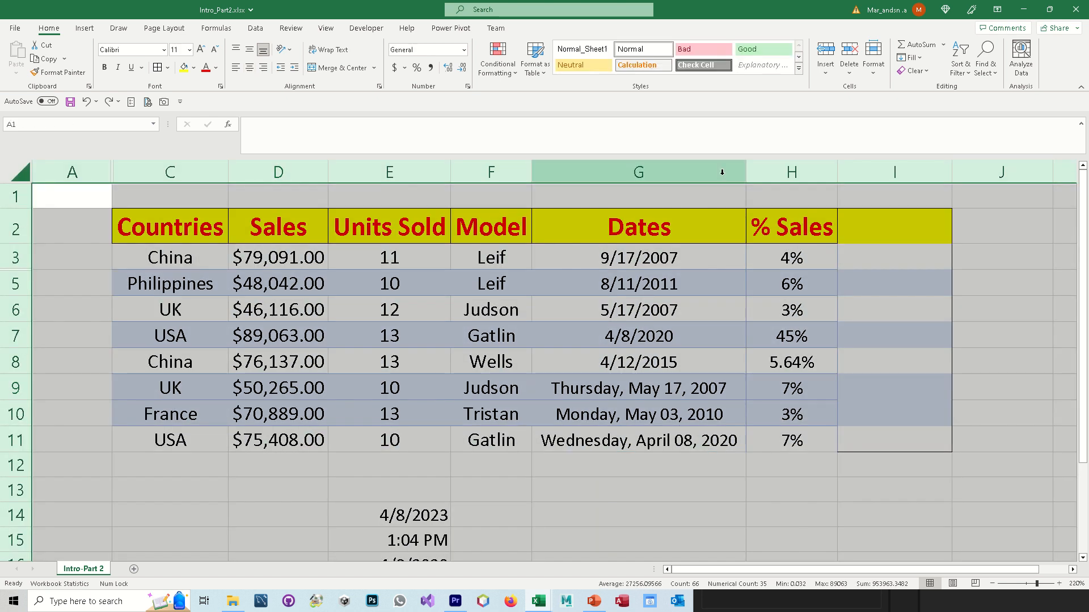
pyautogui.click(876, 81)
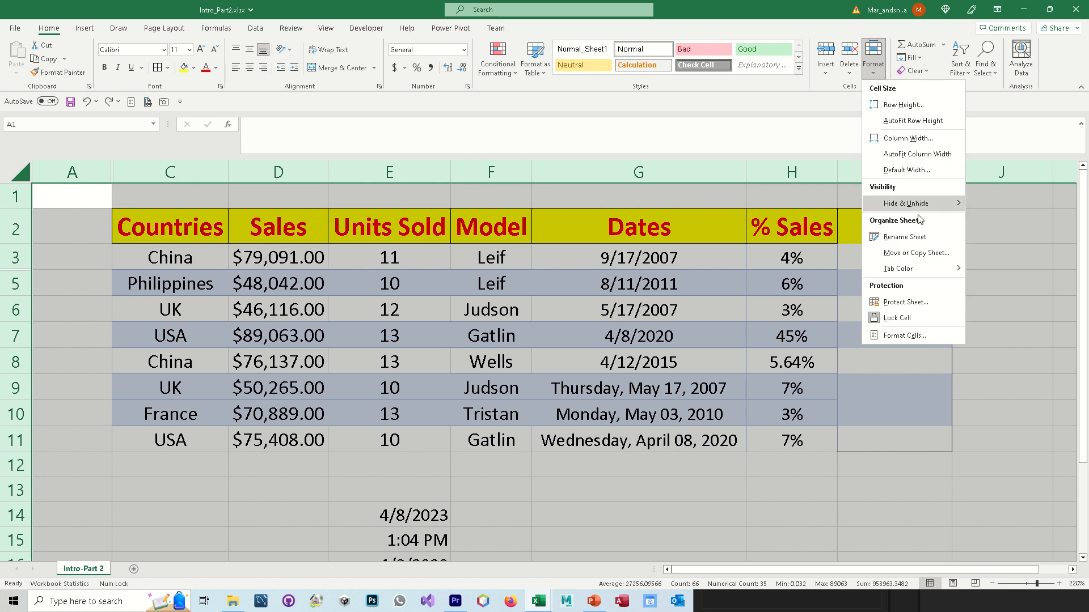
pyautogui.moveTo(911, 205)
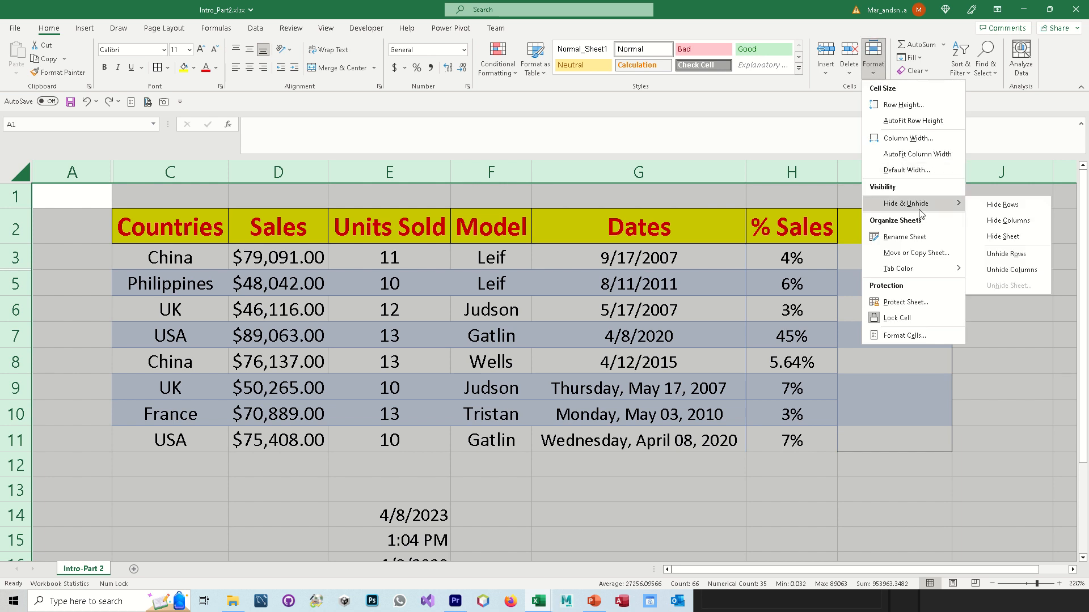
pyautogui.click(1006, 255)
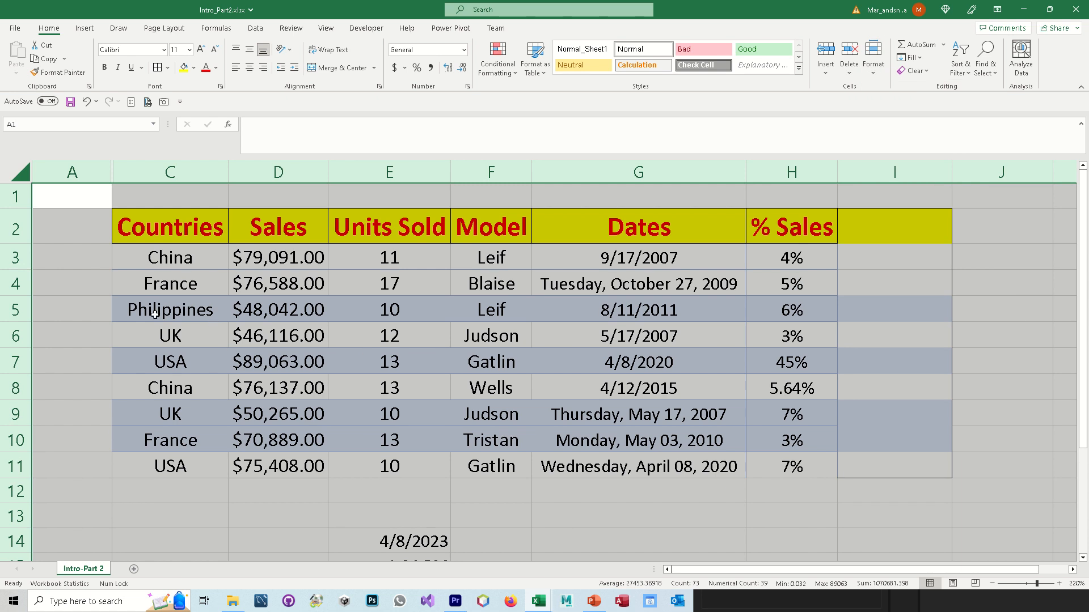
# Unhide all hidden columns of the fully selected worksheet, ending with cell B11 selected.
pyautogui.click(873, 59)
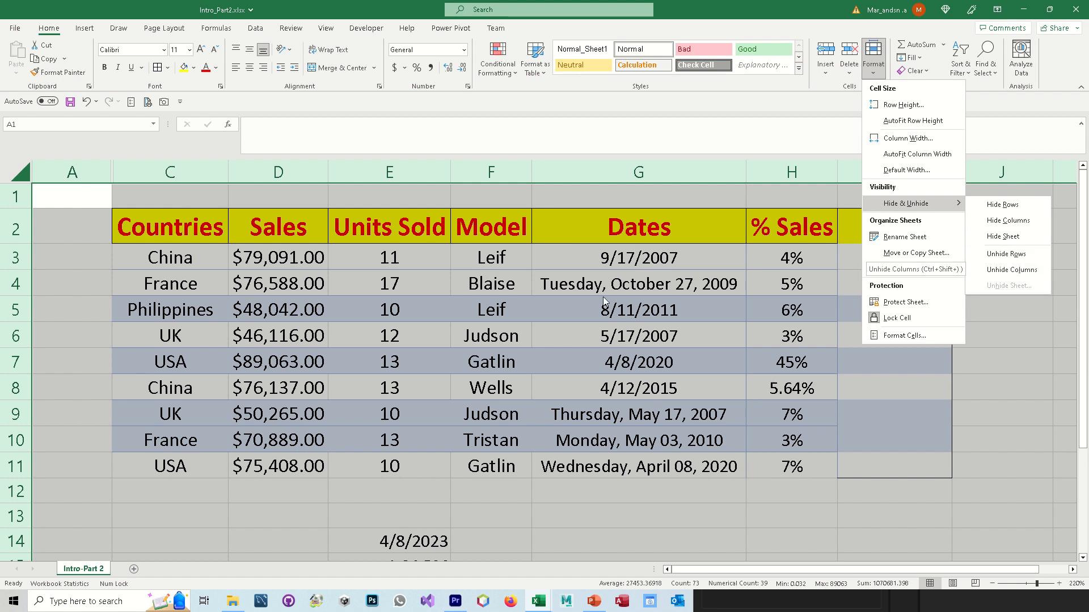
pyautogui.click(474, 310)
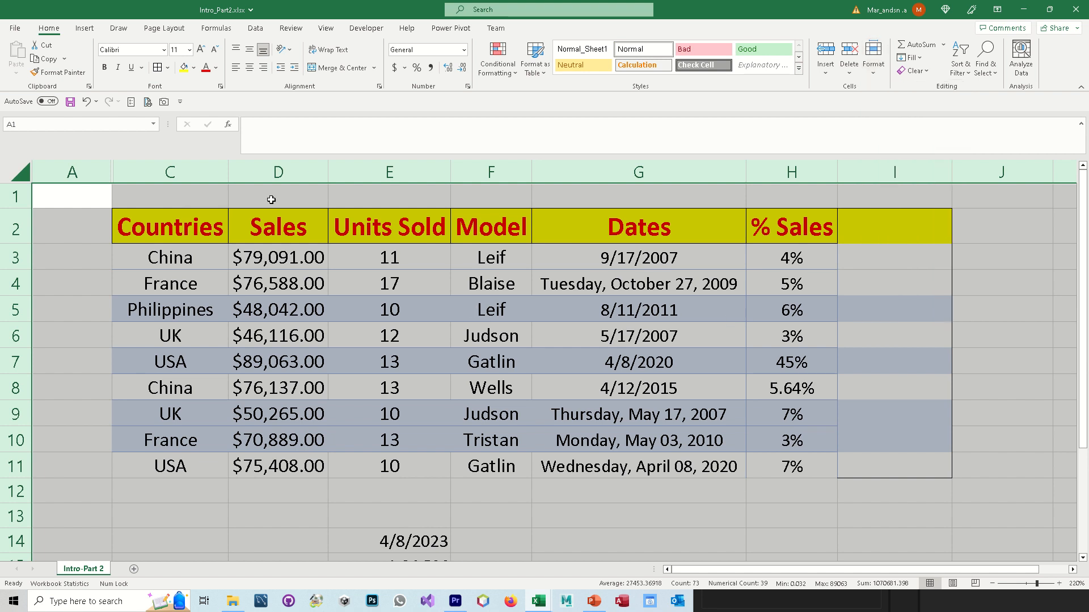
pyautogui.rightClick(189, 173)
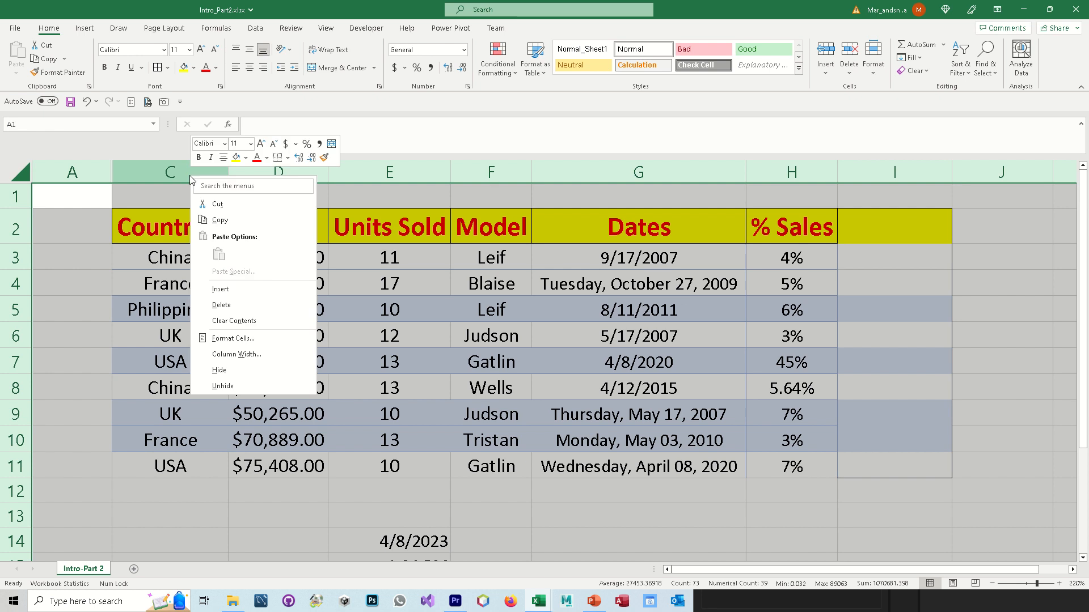
pyautogui.click(248, 388)
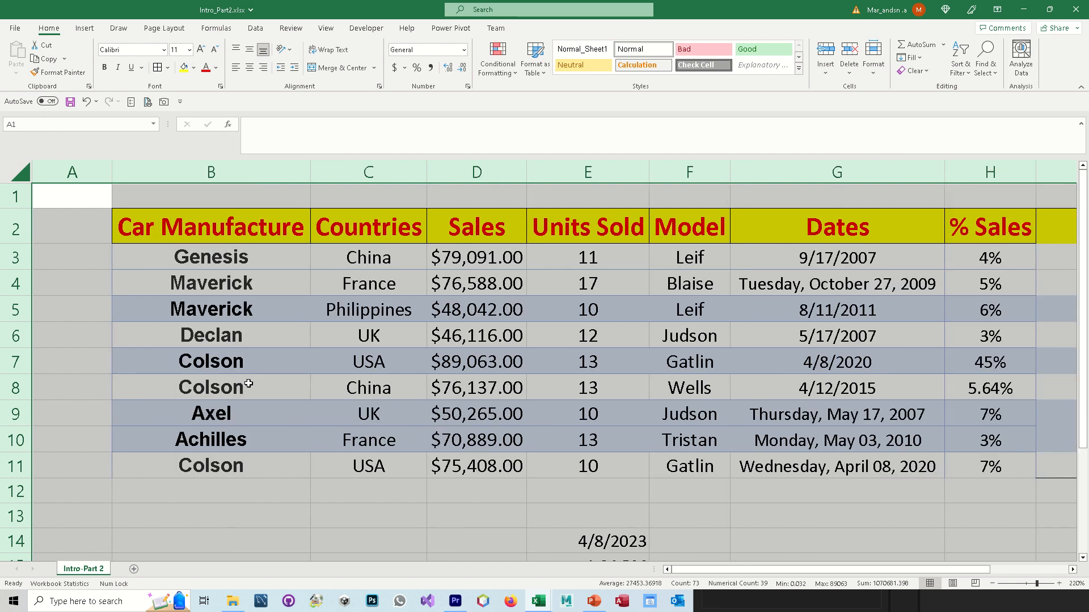
pyautogui.click(228, 456)
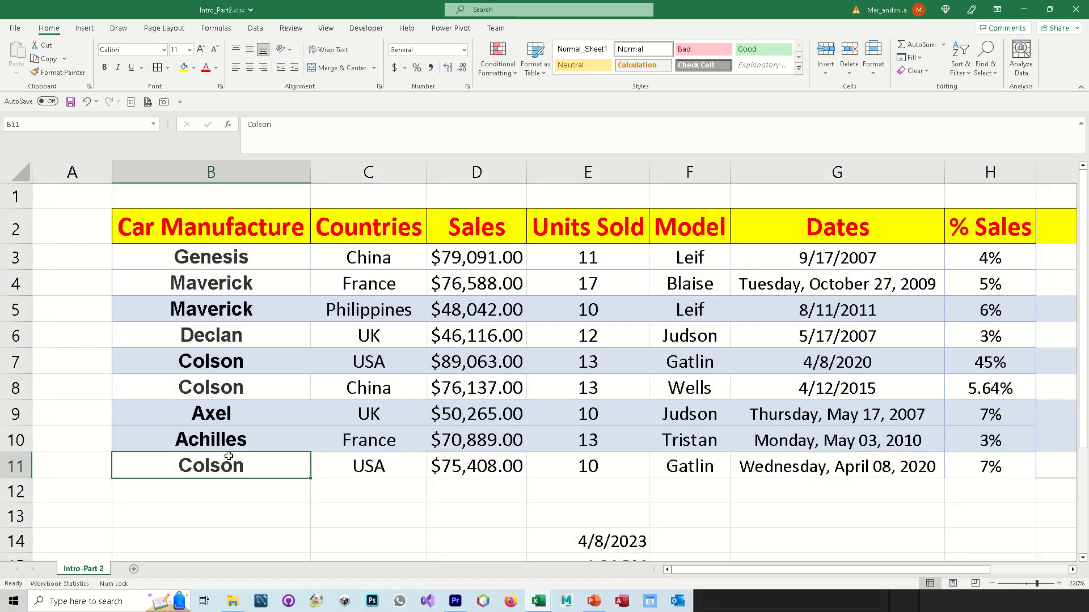